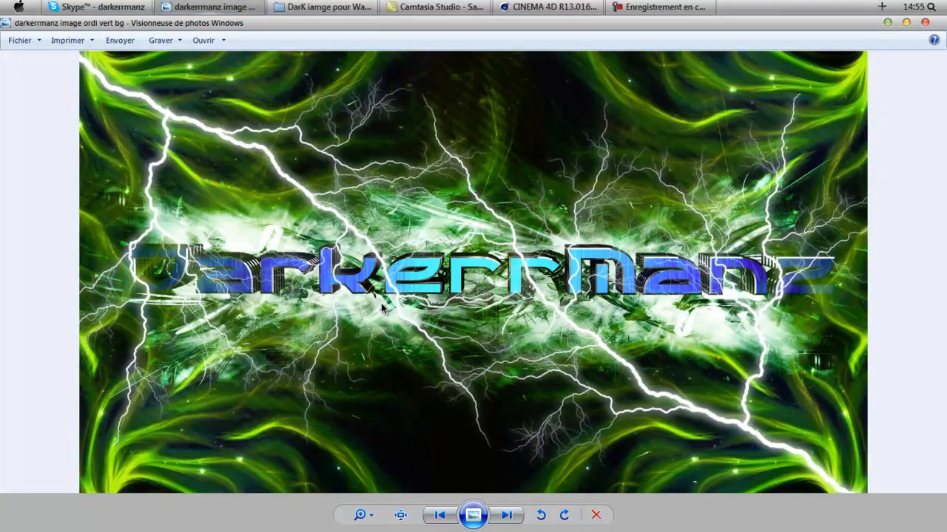
- Examine the finished wallpaper image up close and close it
scroll(496, 391, up, 2)
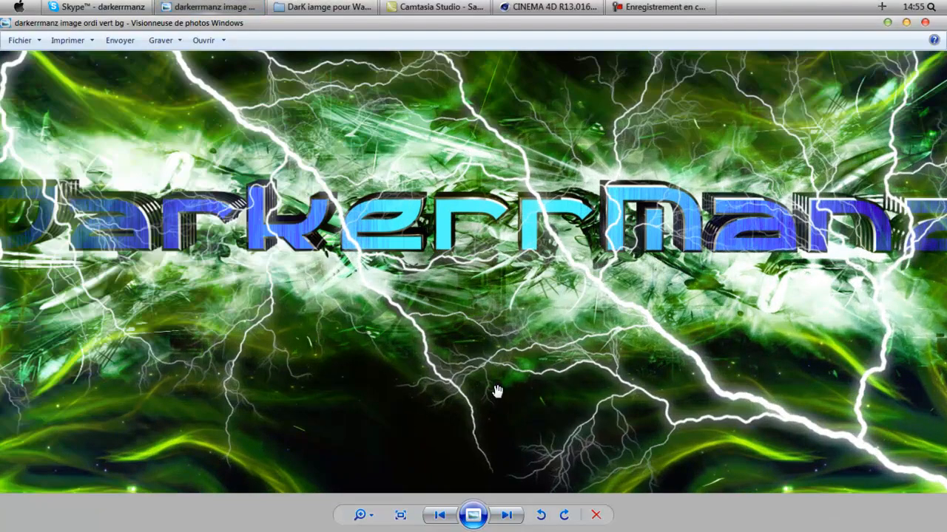
scroll(497, 396, down, 2)
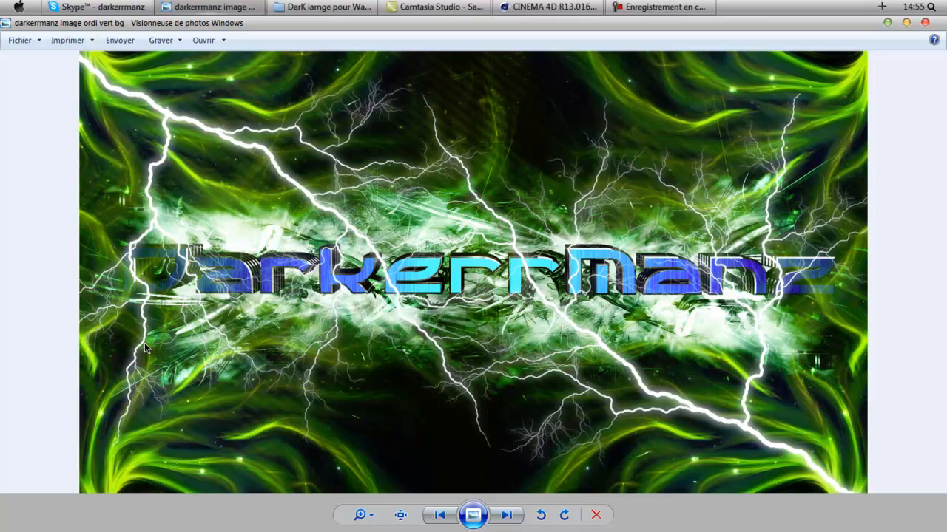
click(924, 22)
click(508, 341)
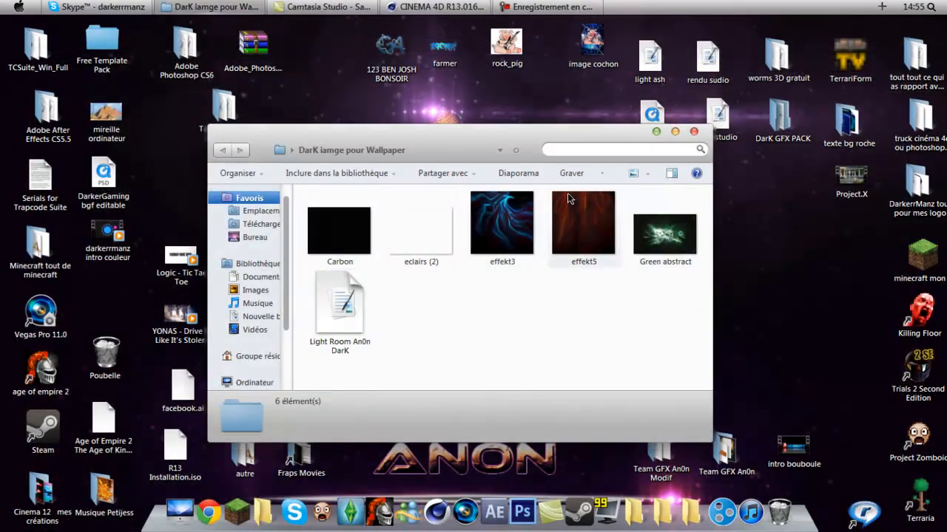
- Close the wallpaper resources folder and switch to CINEMA 4D with the Light Room An0n DarK scene
drag(549, 145, 590, 146)
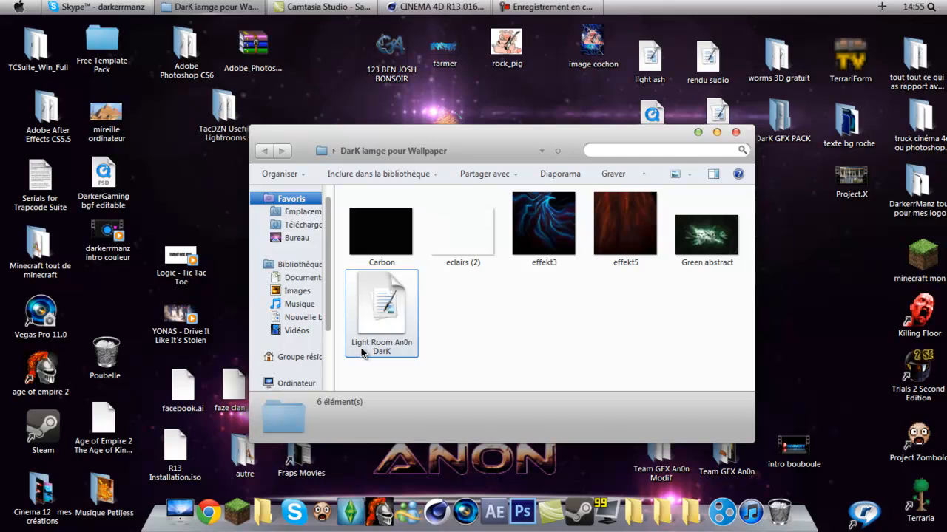
right_click(390, 330)
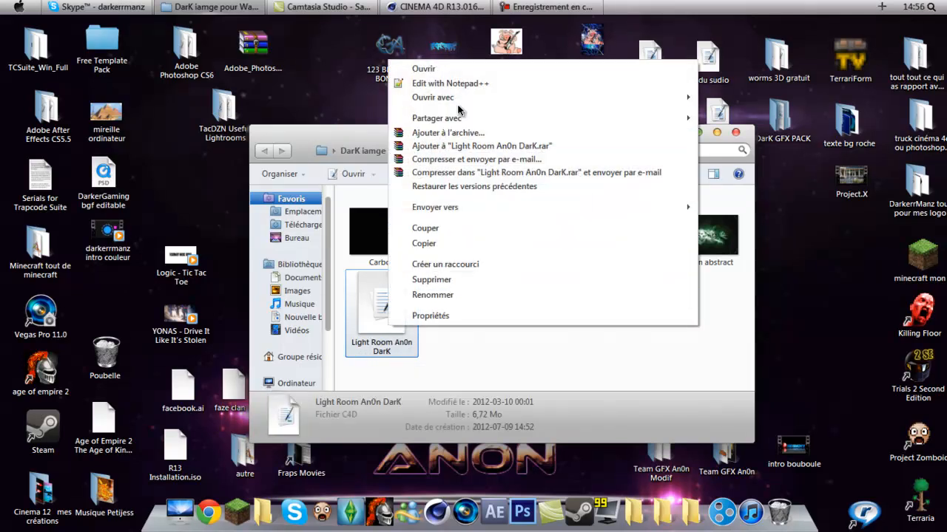
mouse_move(444, 97)
click(715, 99)
key(alt+F4)
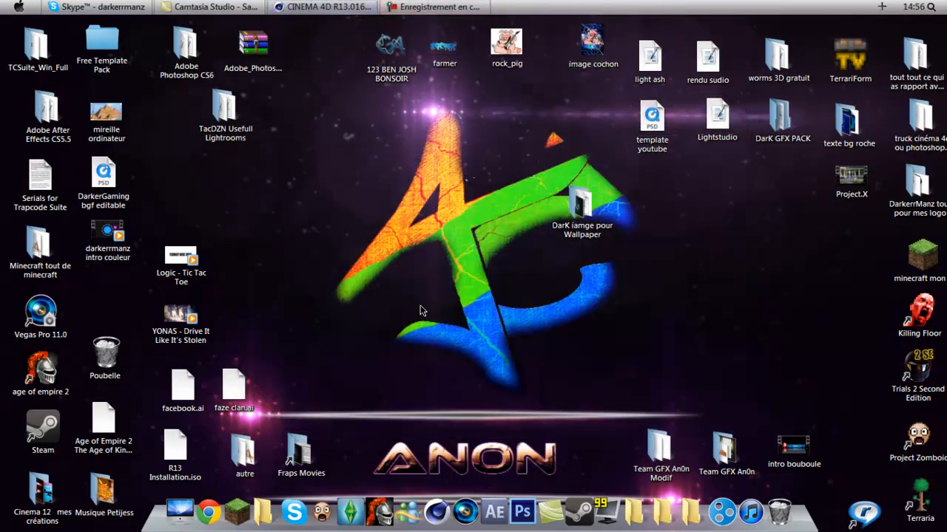
click(358, 5)
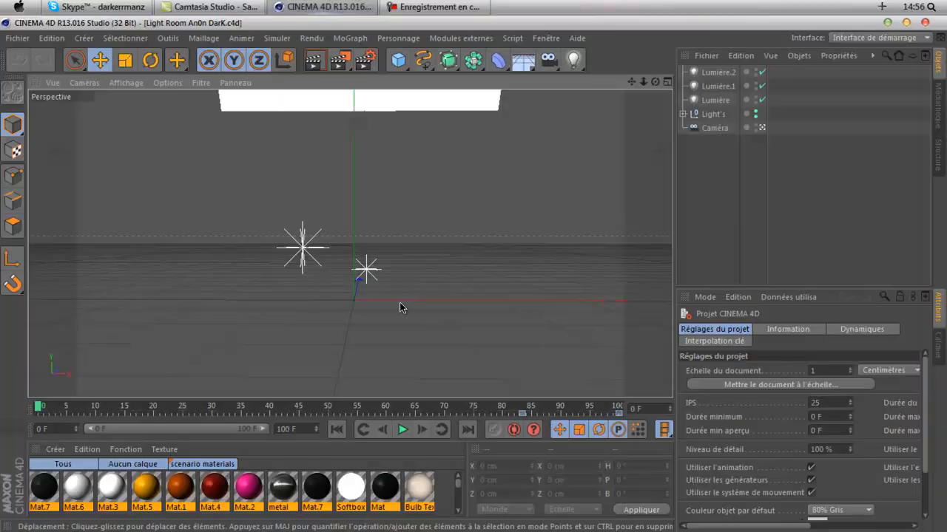
- Add a MoText object to the light room scene and set its depth to 10
scroll(366, 271, down, 2)
scroll(366, 270, up, 1)
scroll(365, 271, down, 2)
scroll(365, 271, up, 2)
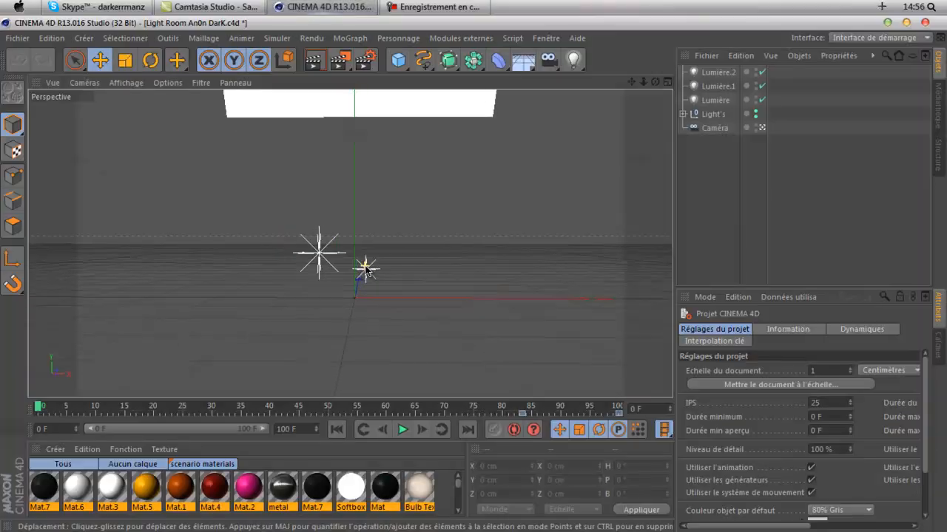
click(351, 37)
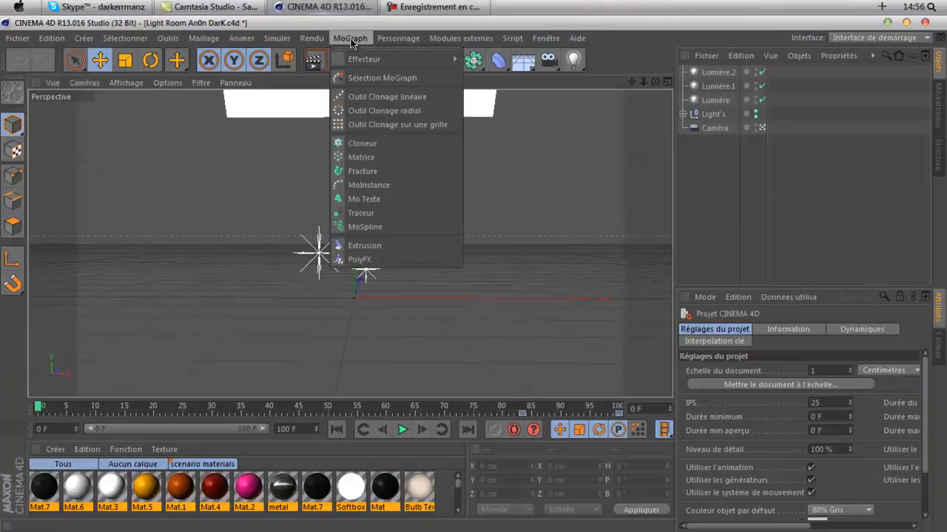
click(362, 197)
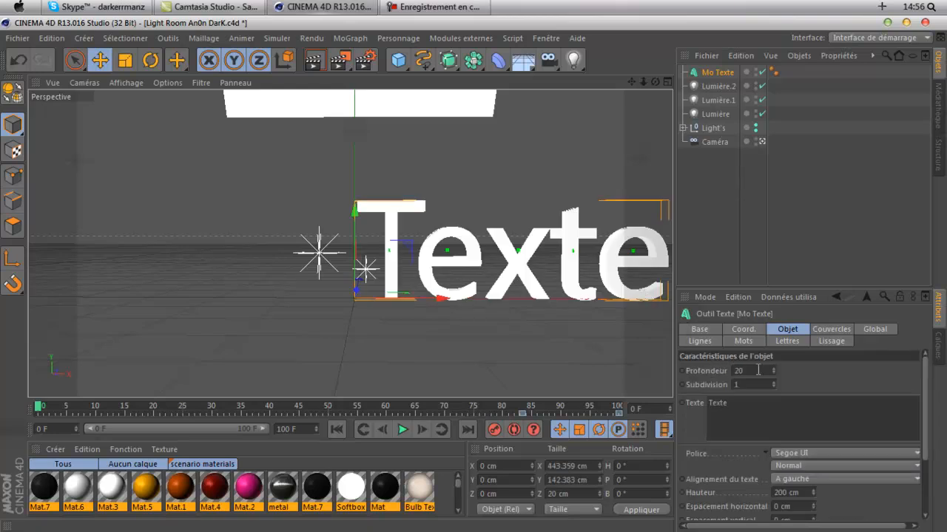
click(757, 370)
key(BackSpace)
key(BackSpace)
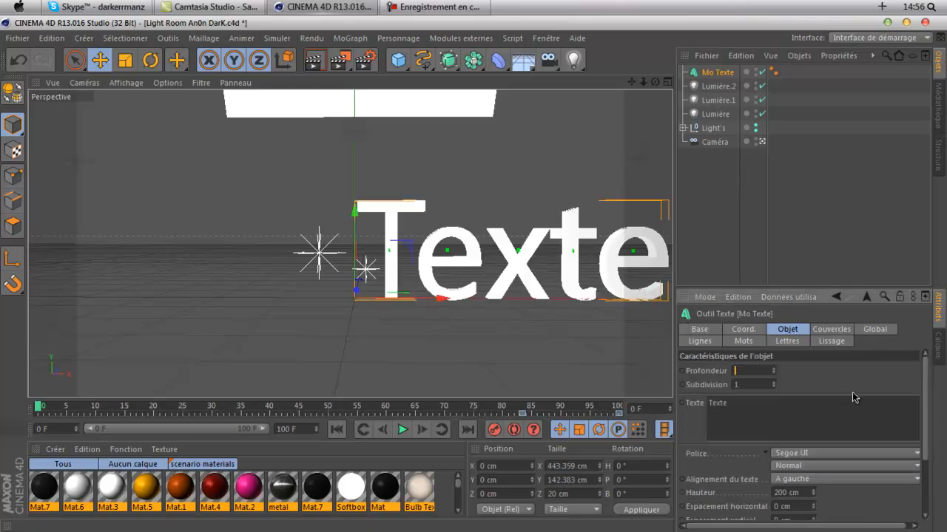
text(10)
key(Return)
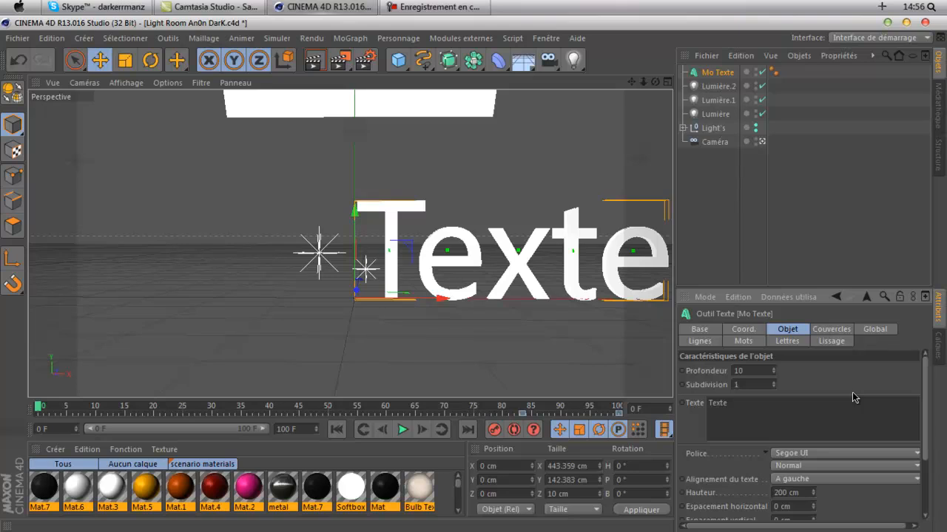
- Move the text along X to about -202 cm and set its start and end caps to Couvercle et biseau
drag(437, 302, 309, 394)
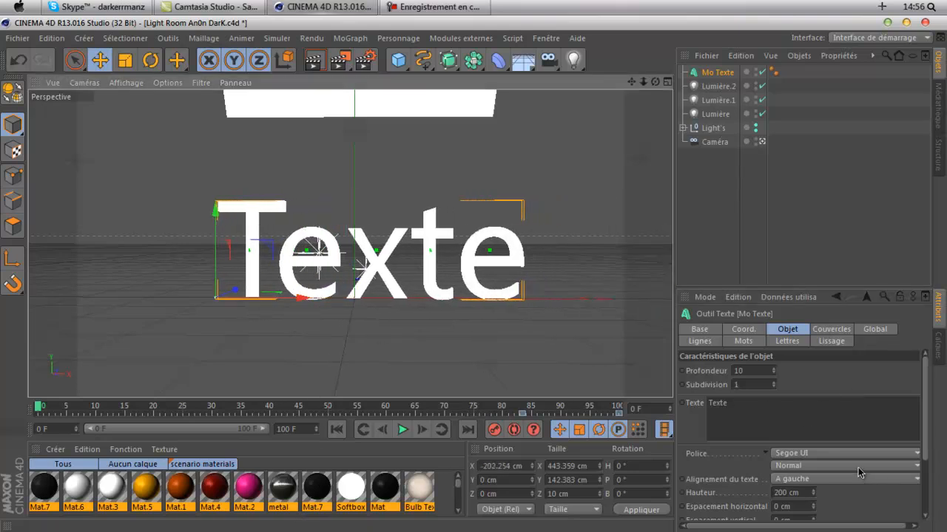
click(824, 335)
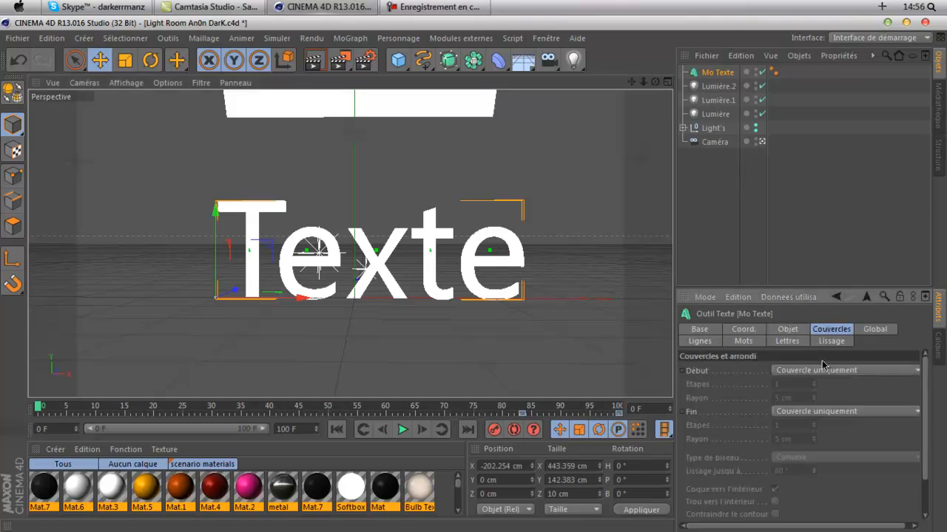
click(825, 371)
click(832, 427)
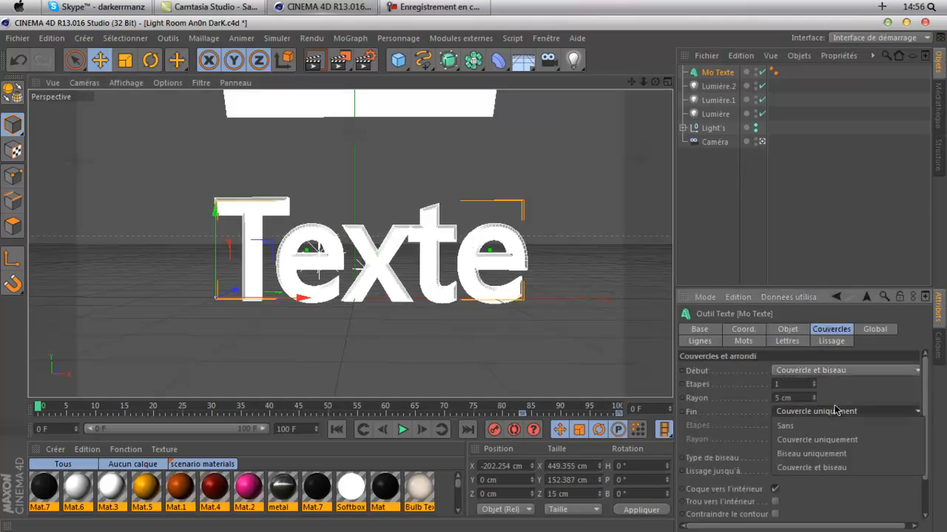
click(836, 411)
click(833, 468)
- Set the text's font to Rufa and shift it along X to about -211 cm
click(787, 330)
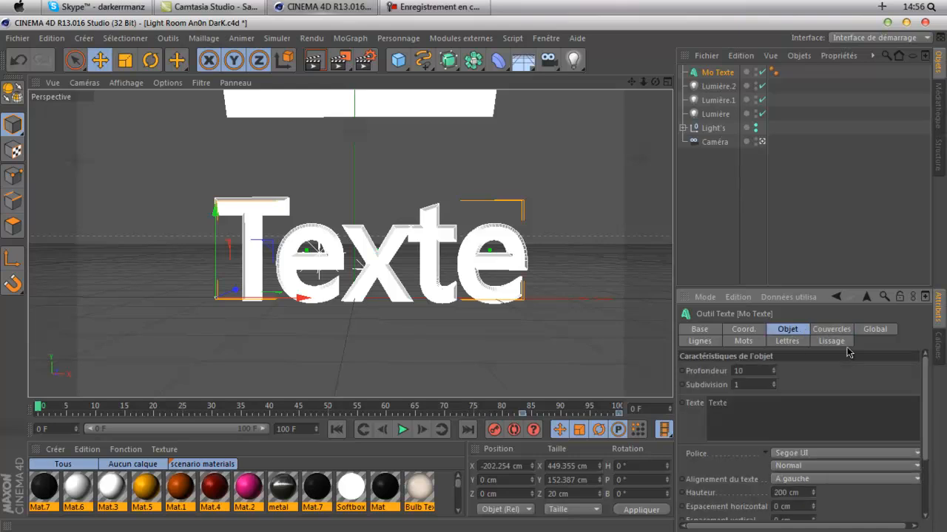
click(802, 457)
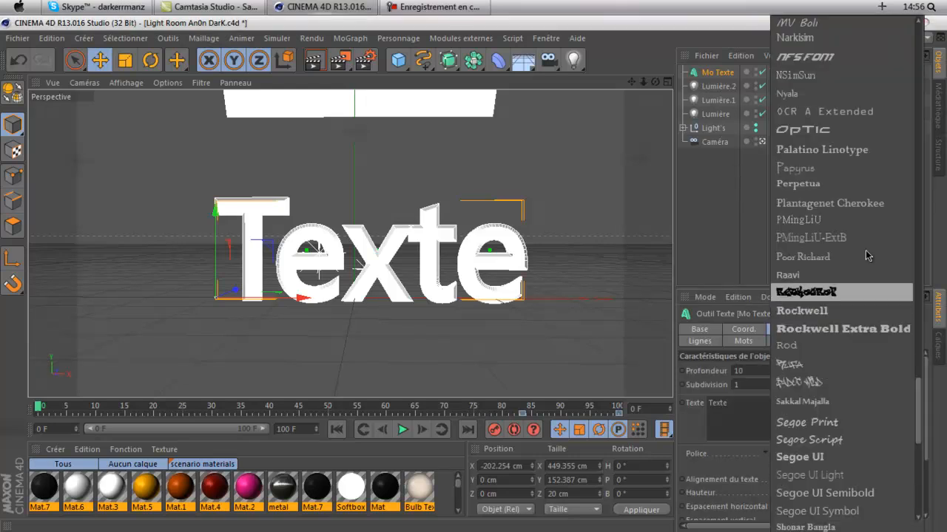
click(821, 364)
drag(300, 297, 294, 298)
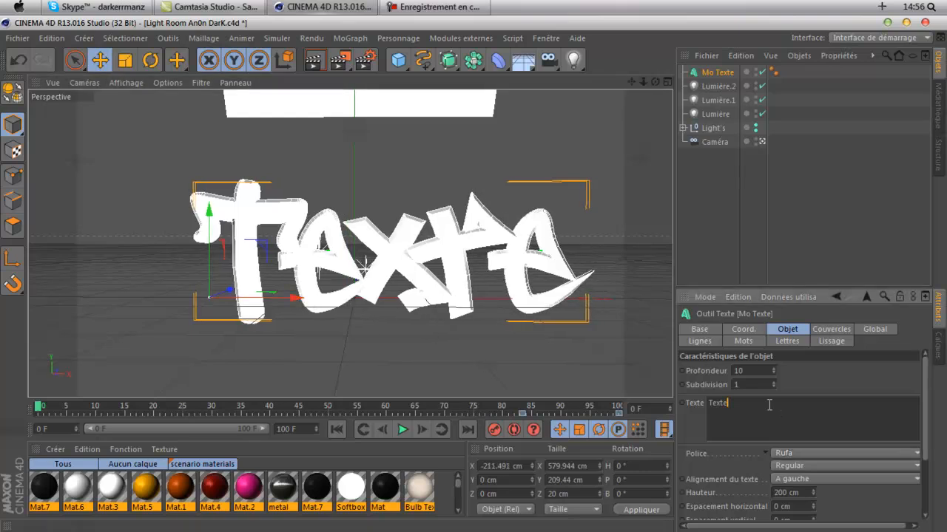
- Change the text to "An0n DarK" and centre it in the scene by moving it along X to about -561 cm
drag(769, 406, 688, 405)
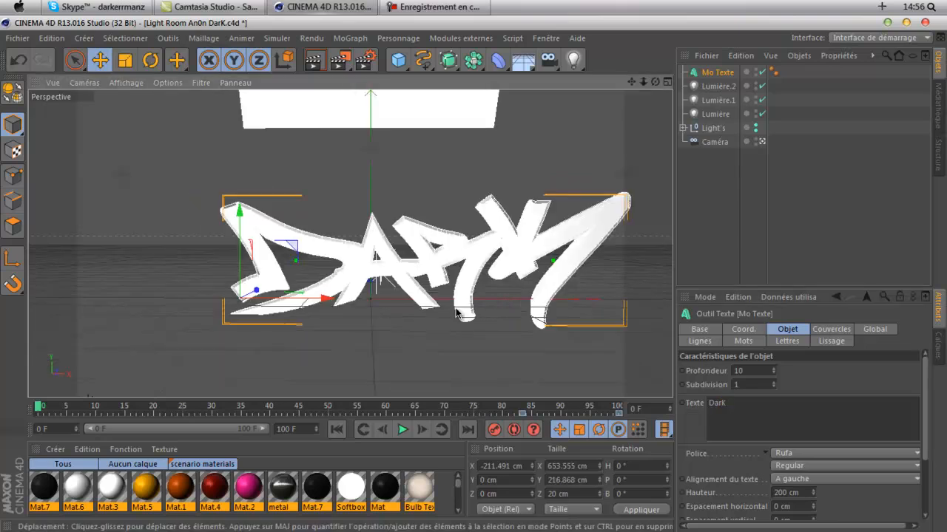
drag(292, 298, 240, 297)
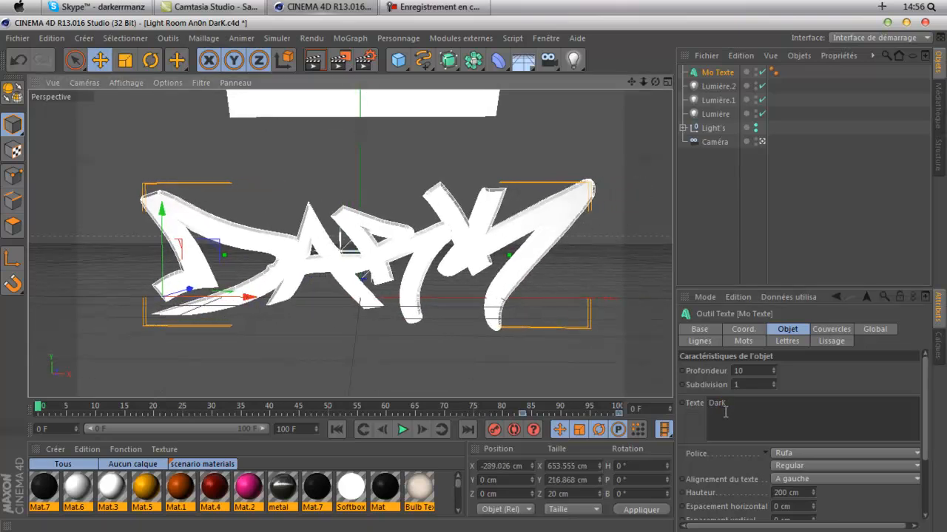
scroll(314, 500, down, 2)
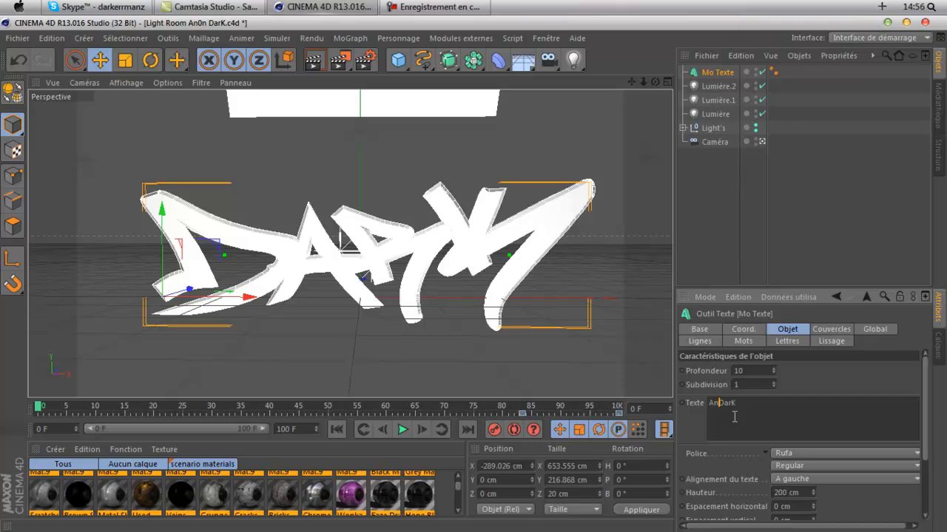
key(Return)
key(BackSpace)
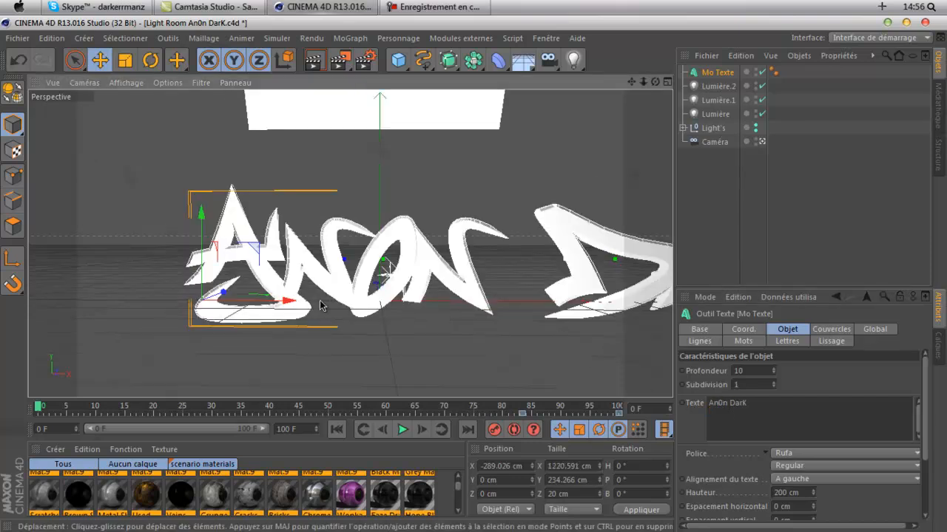
drag(288, 301, 122, 303)
scroll(232, 333, down, 5)
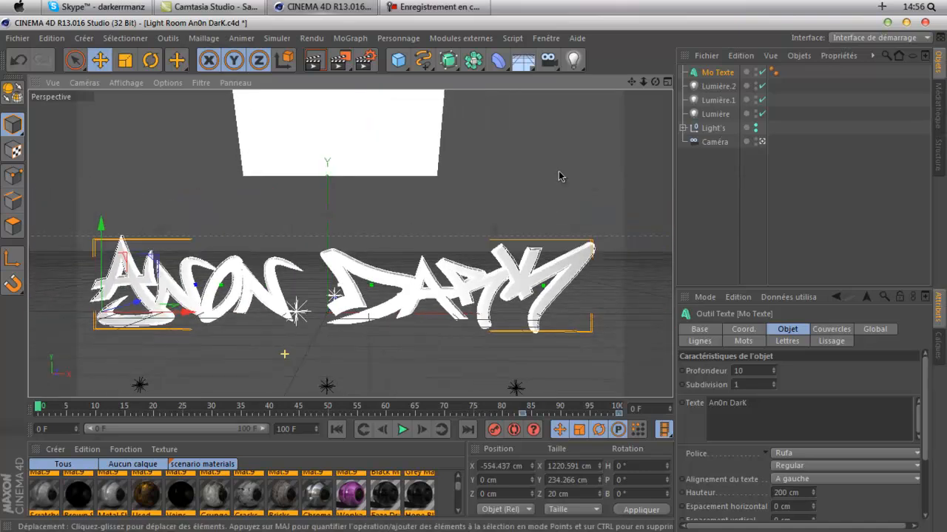
drag(632, 82, 640, 75)
drag(184, 308, 179, 309)
- Apply the Chrome material to the text and add the Blue Rush material on top of it
drag(316, 507, 394, 320)
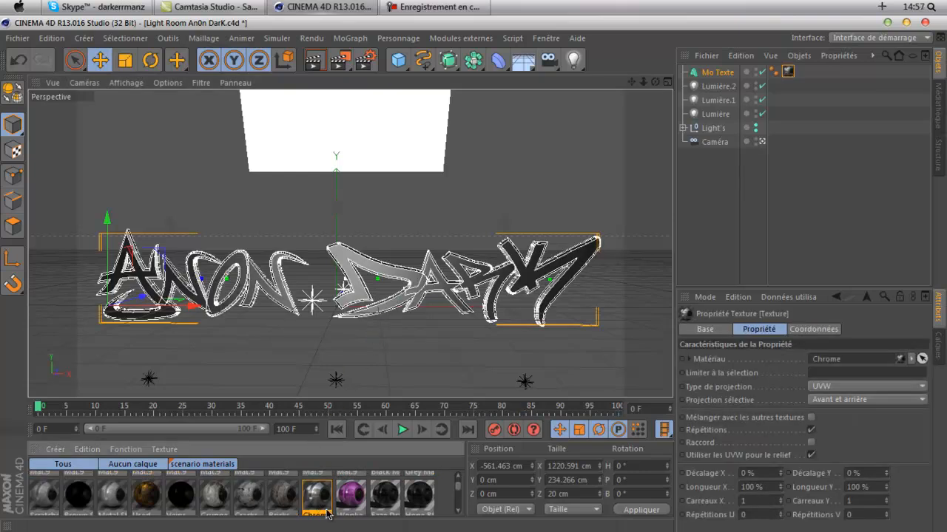
scroll(316, 505, down, 2)
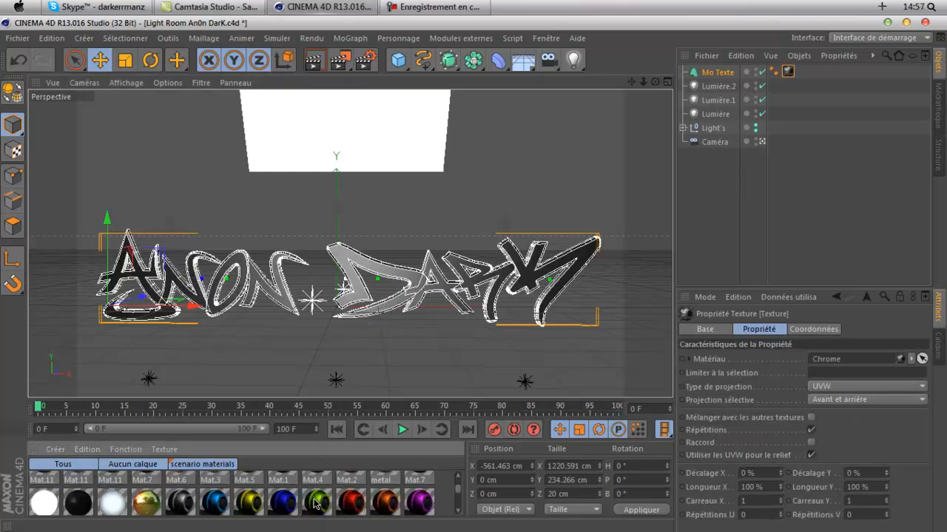
scroll(314, 505, down, 4)
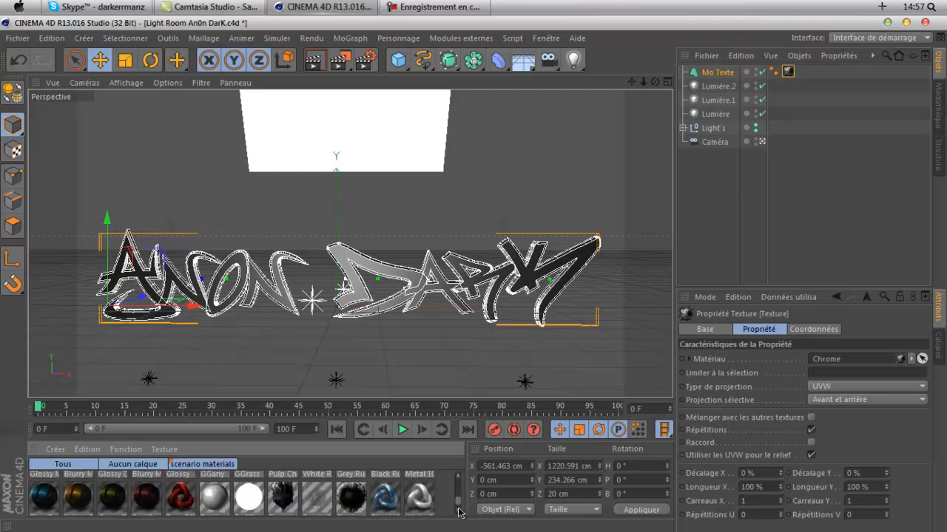
scroll(458, 513, up, 1)
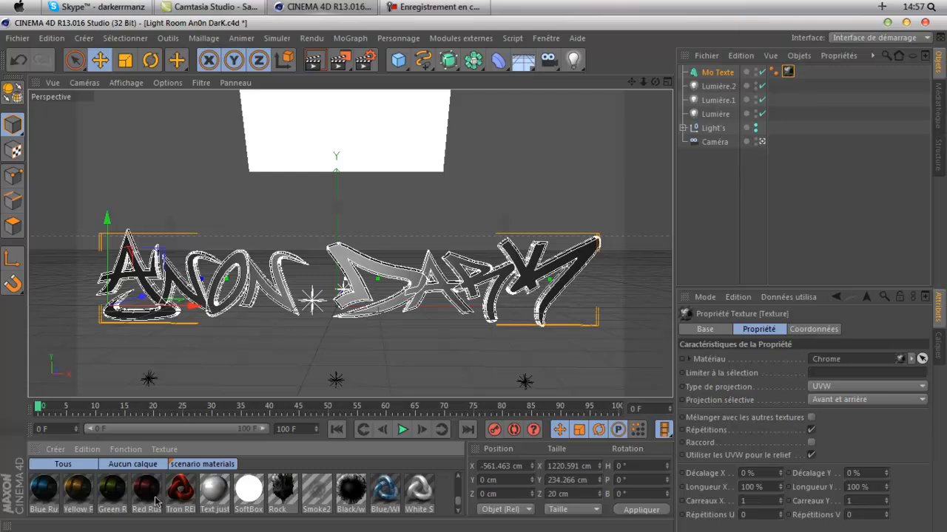
click(54, 489)
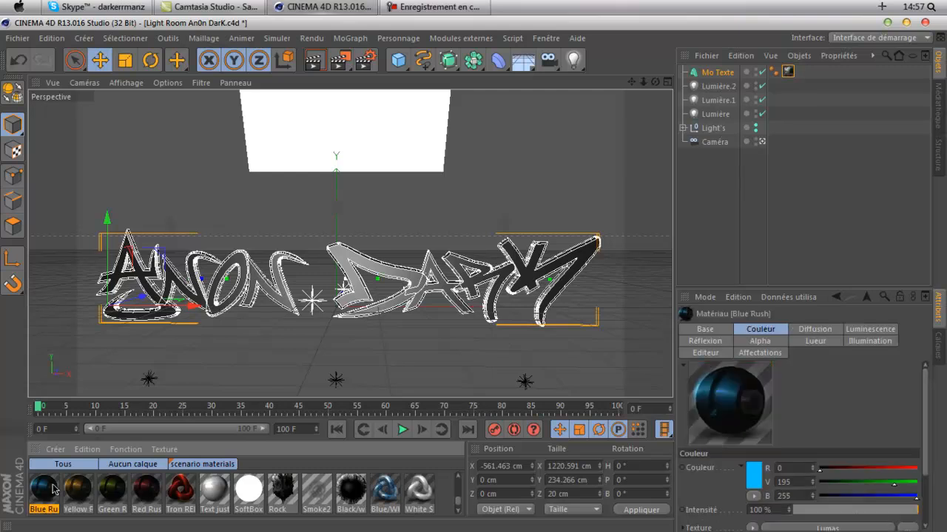
drag(52, 491, 239, 298)
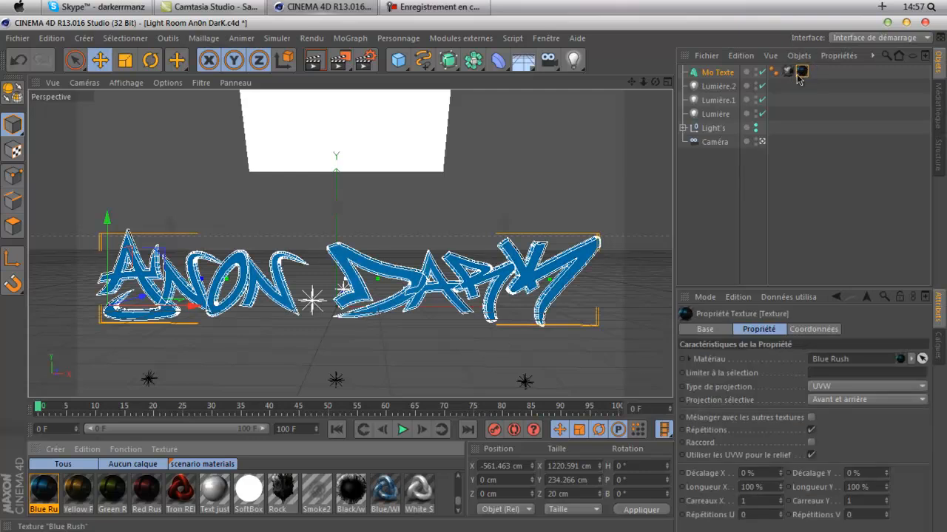
- Limit the Blue Rush texture to the C1 selection and deselect the text
click(817, 371)
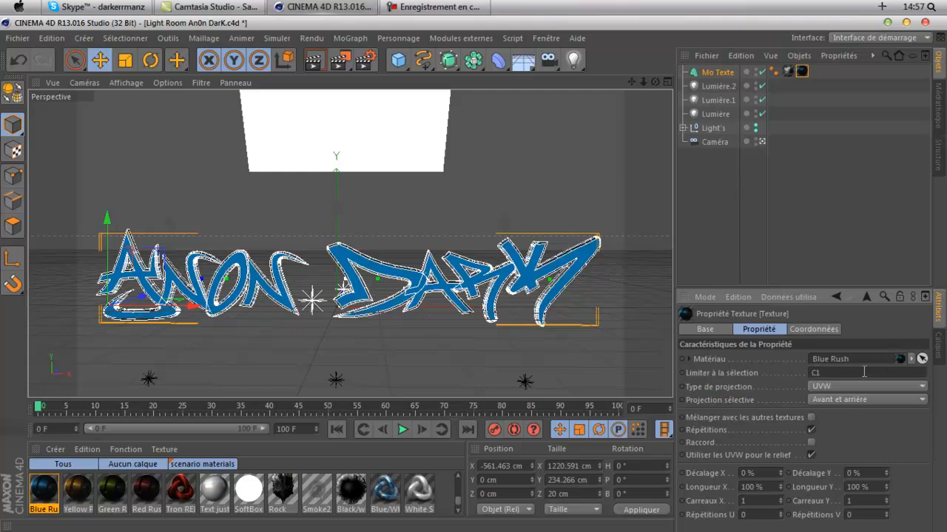
click(547, 189)
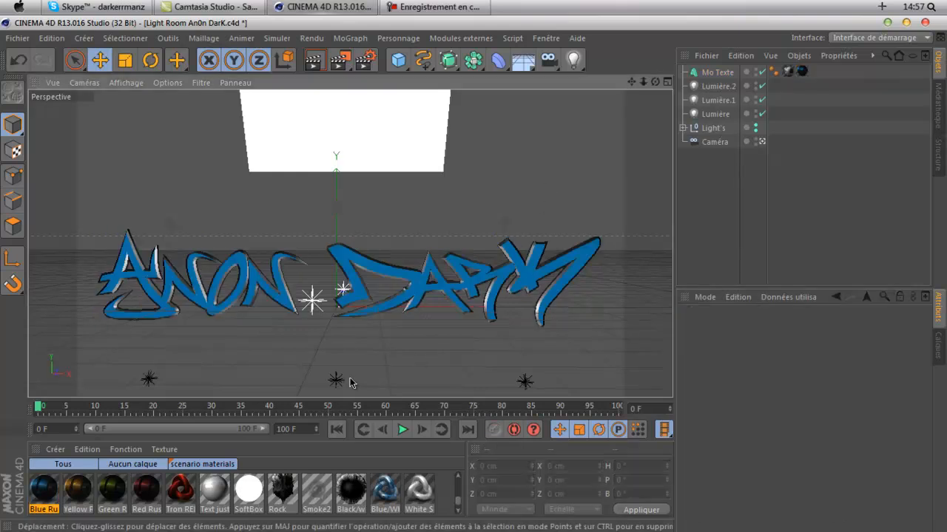
click(728, 71)
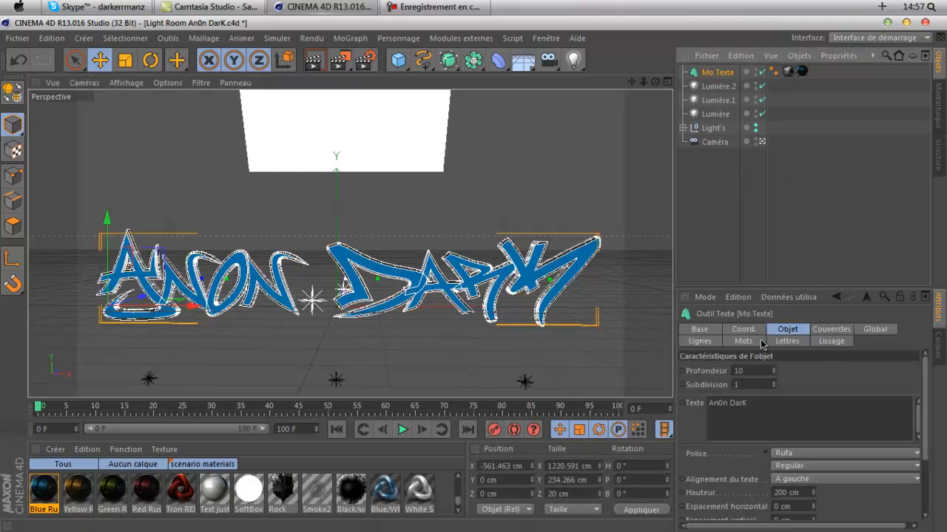
click(518, 128)
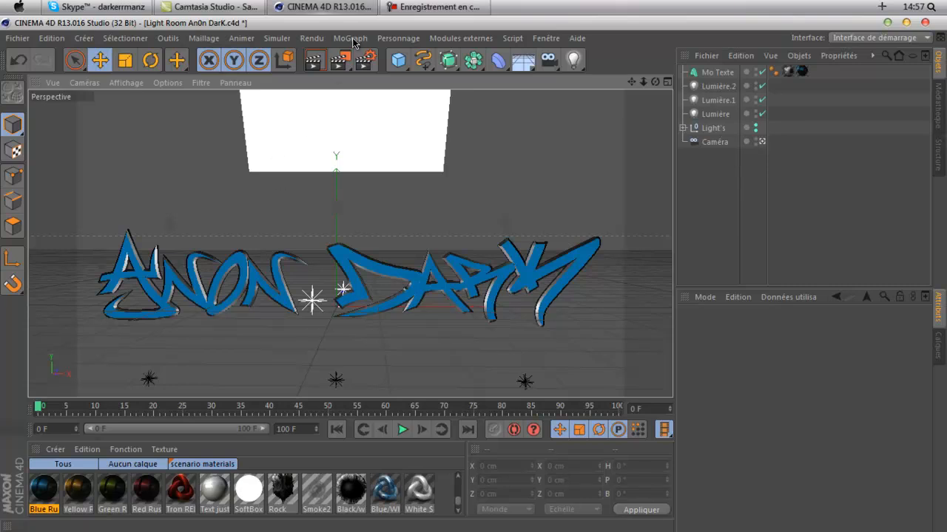
click(713, 72)
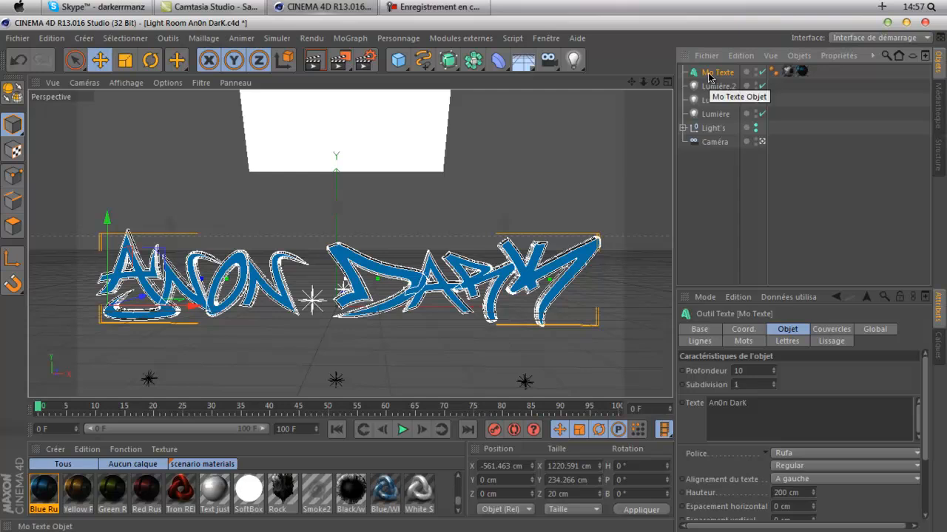
click(687, 184)
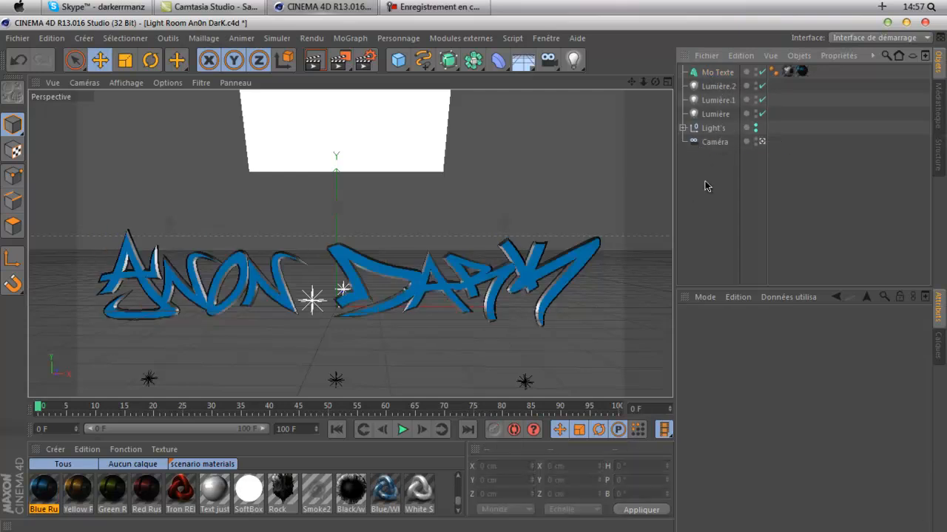
- Paste a copy of the text and move it along Z to about 24 cm, behind the original
key(ctrl+v)
drag(655, 82, 474, 274)
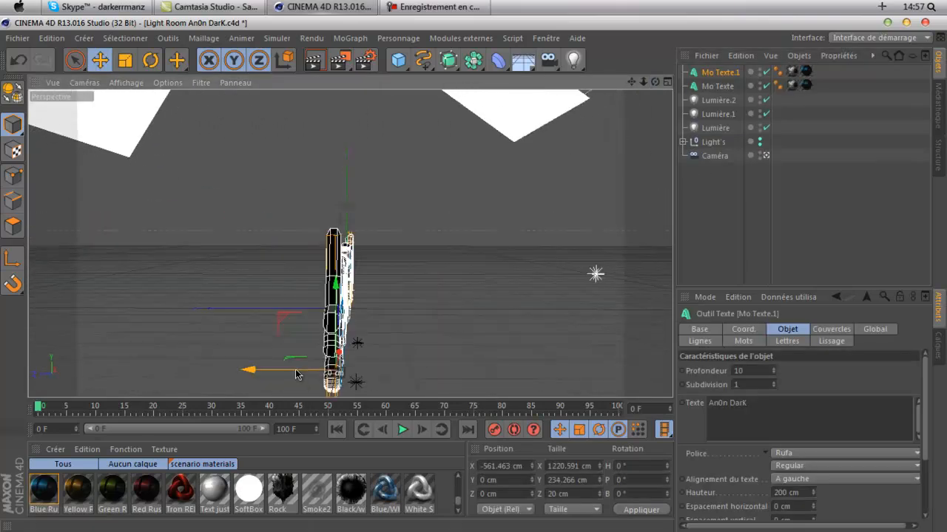
drag(295, 375, 278, 375)
click(701, 237)
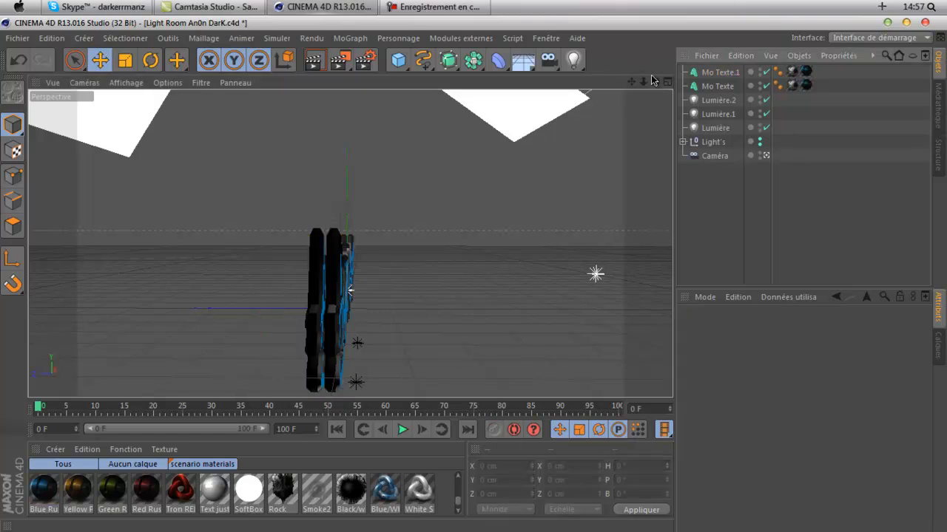
- Delete the Blue Rush texture from the copied text, leaving only its Chrome material
drag(655, 82, 472, 274)
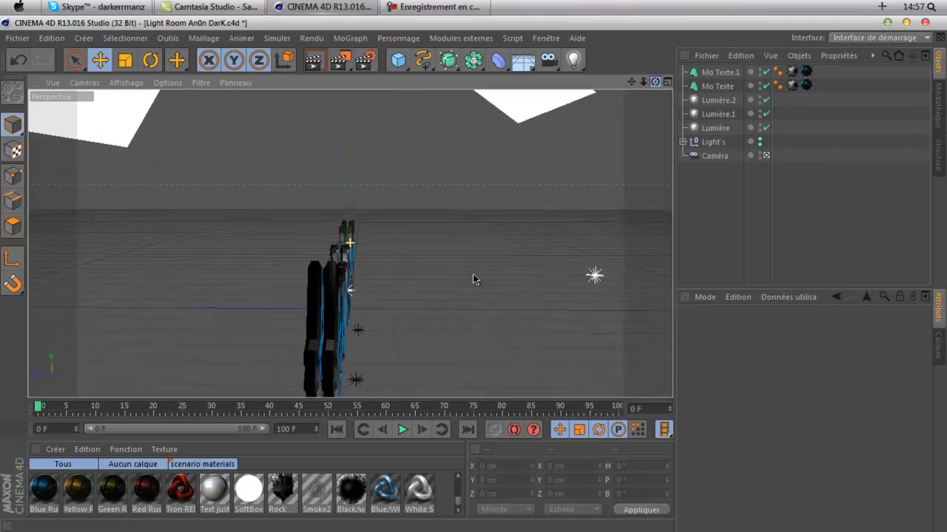
click(806, 74)
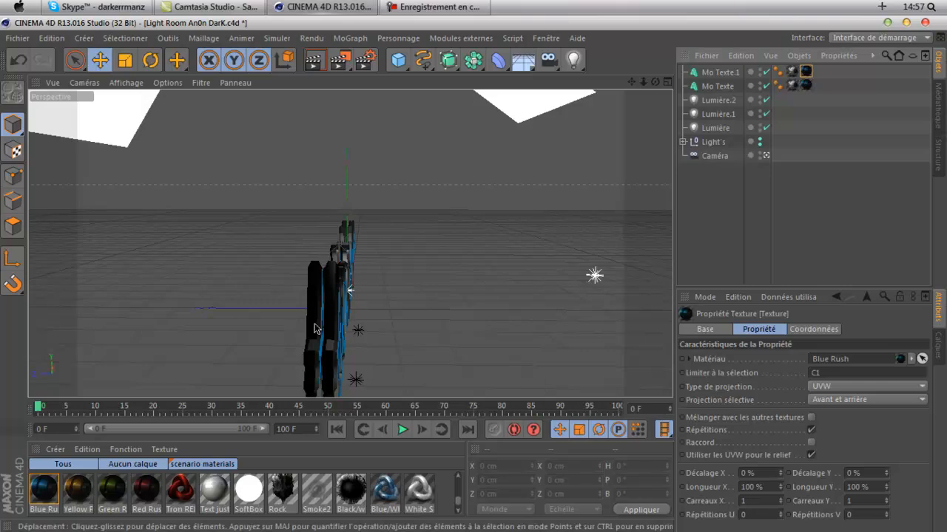
key(Delete)
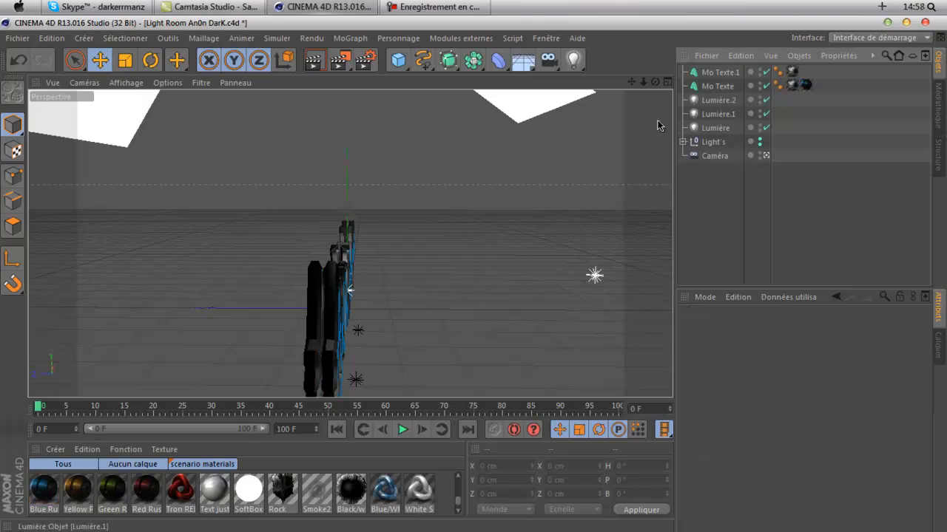
drag(656, 80, 474, 275)
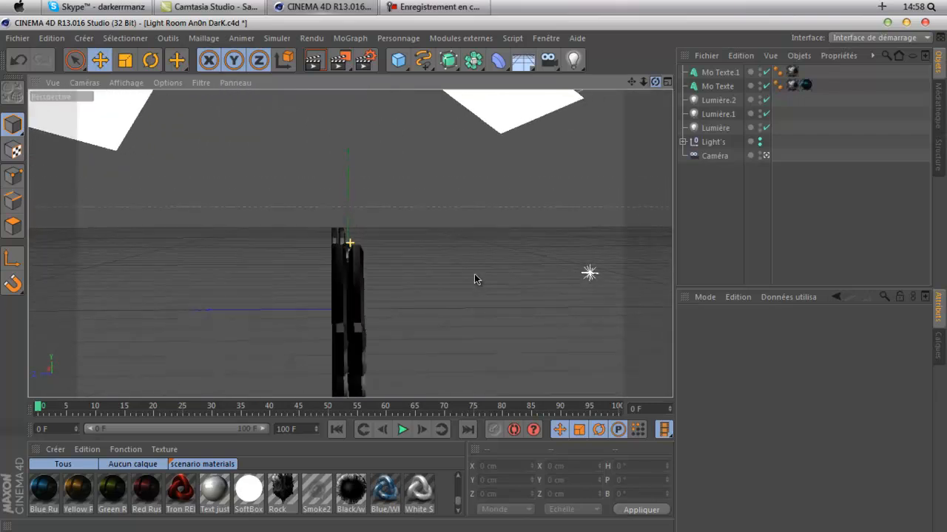
- Duplicate the Chrome-only text copy and move the duplicate along Z to form a third layer behind it
click(716, 72)
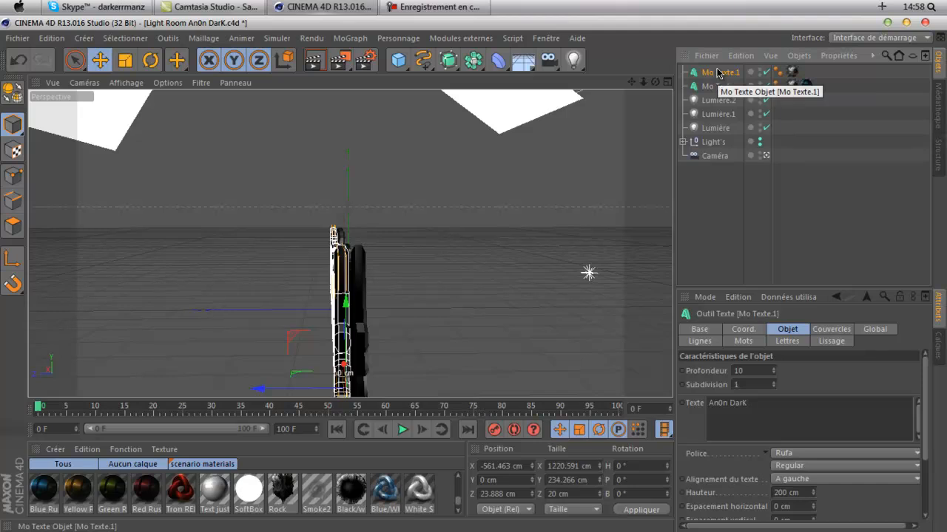
click(743, 215)
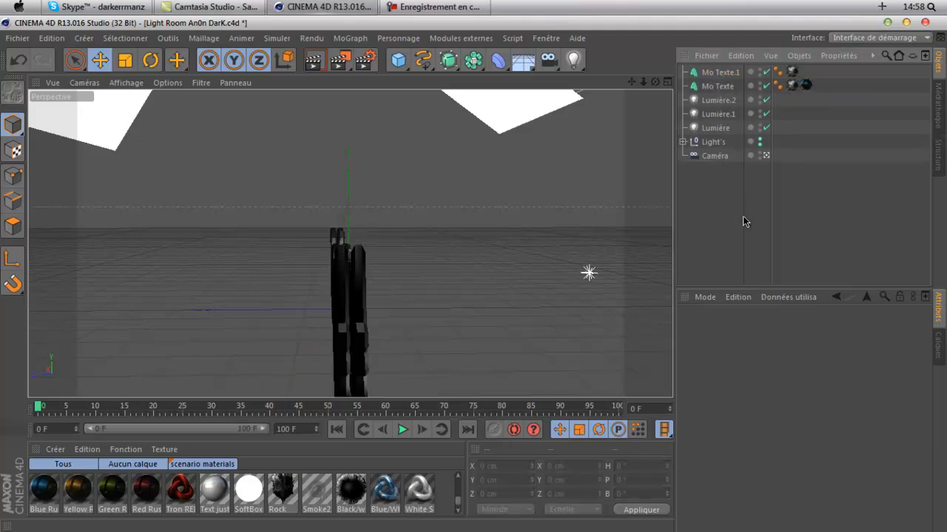
key(ctrl+v)
drag(634, 85, 474, 271)
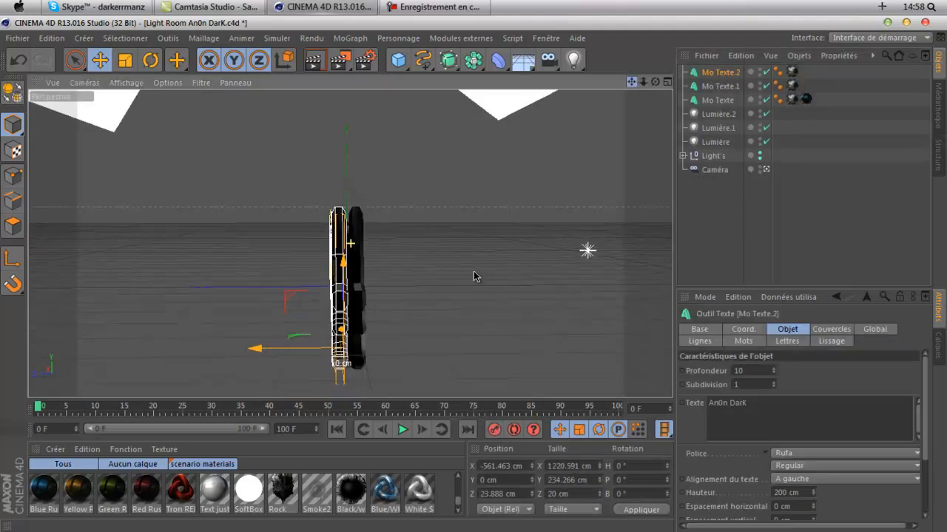
drag(276, 352, 262, 353)
click(723, 239)
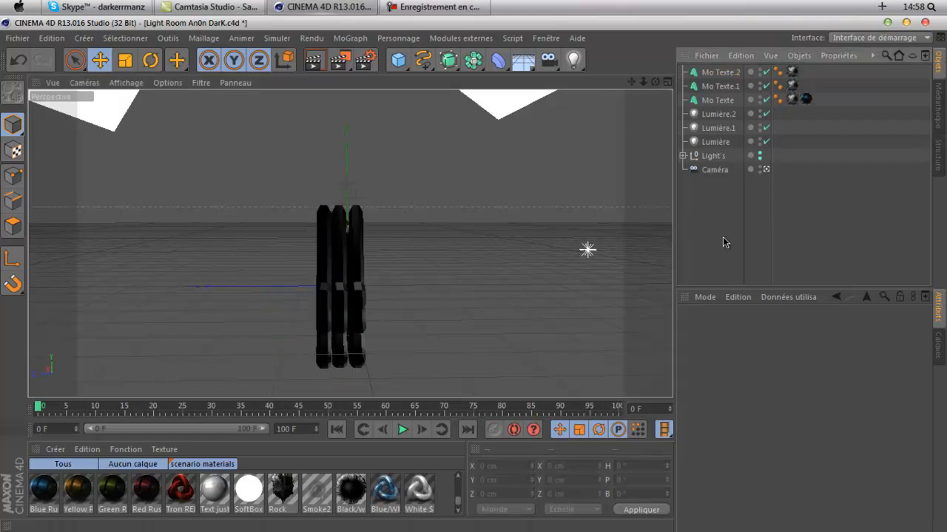
- Paste two more Chrome text copies and space them along Z behind the others, the last at about 88 cm
key(ctrl+v)
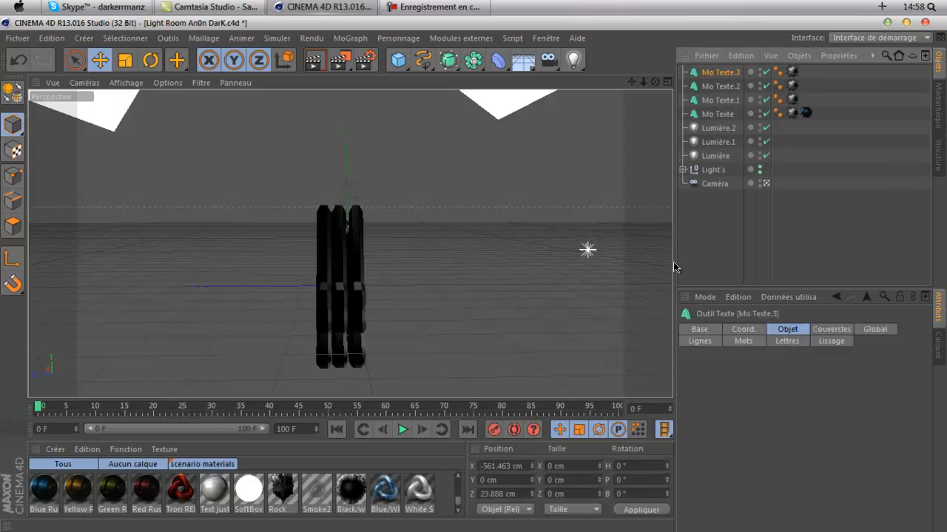
drag(279, 350, 243, 352)
click(730, 214)
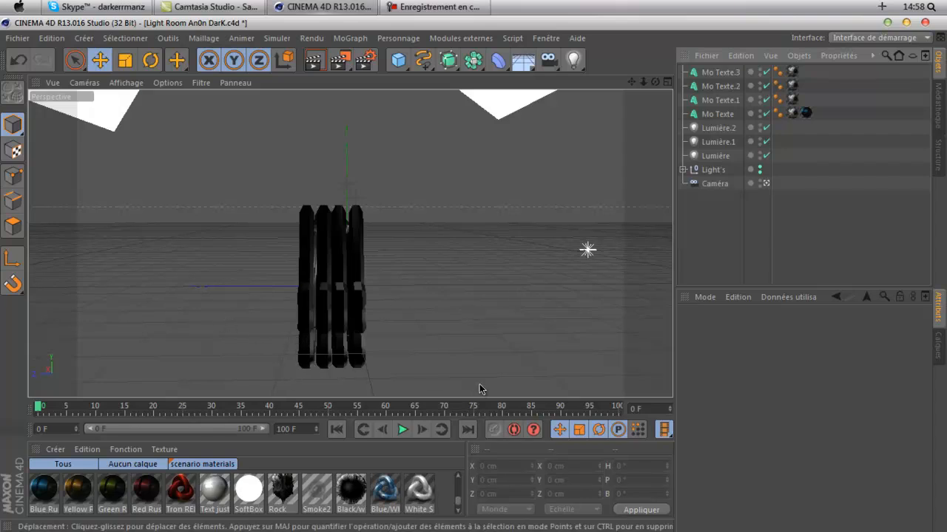
key(ctrl+v)
drag(247, 344, 242, 347)
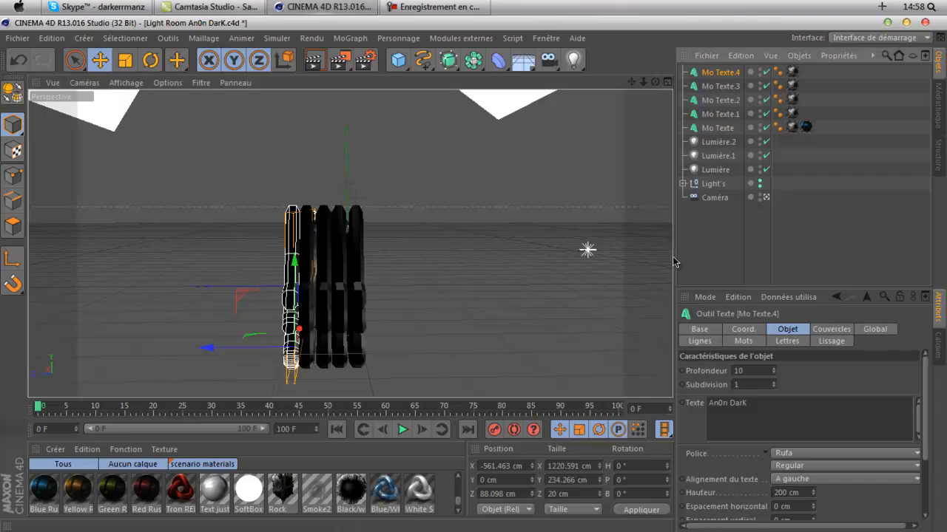
click(708, 248)
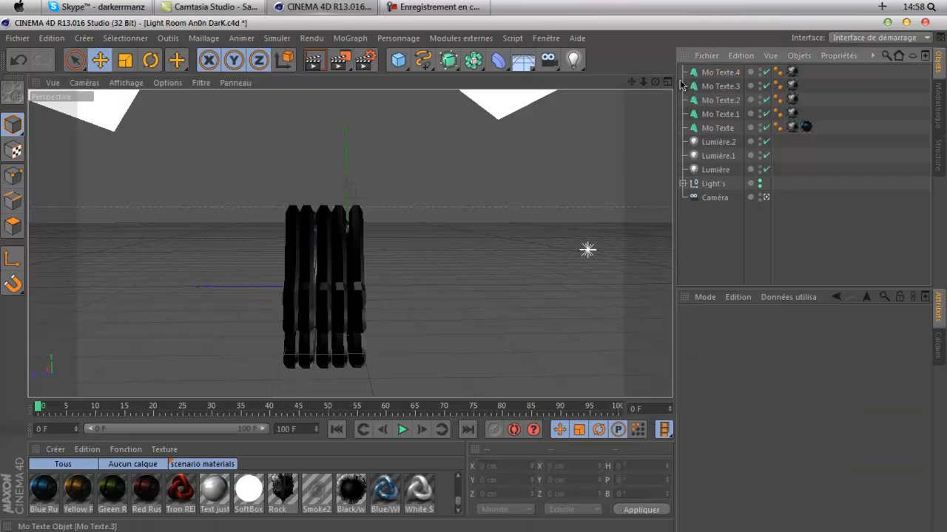
- Examine the layered text from the front, checking its depth and framing in the perspective view
mouse_move(475, 277)
mouse_down()
mouse_move(453, 271)
mouse_move(486, 278)
mouse_move(476, 278)
mouse_up()
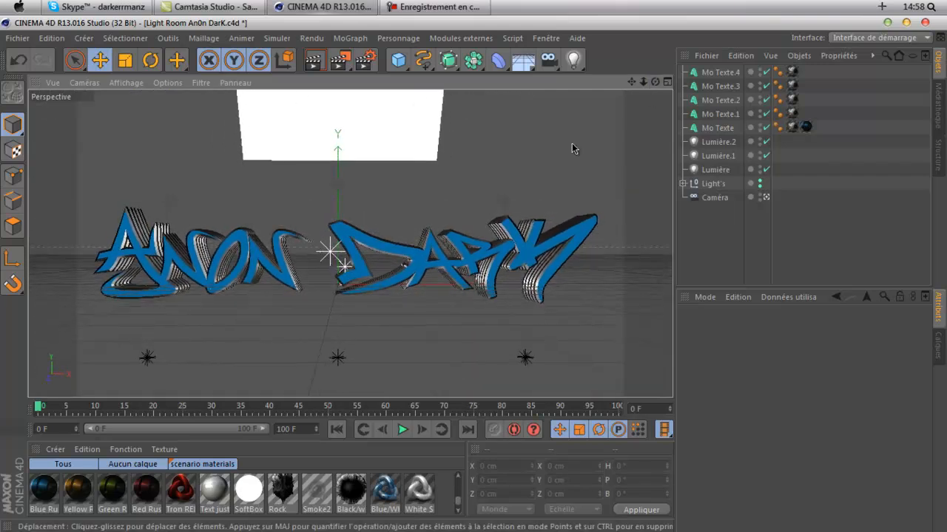
scroll(571, 143, up, 1)
drag(631, 82, 475, 278)
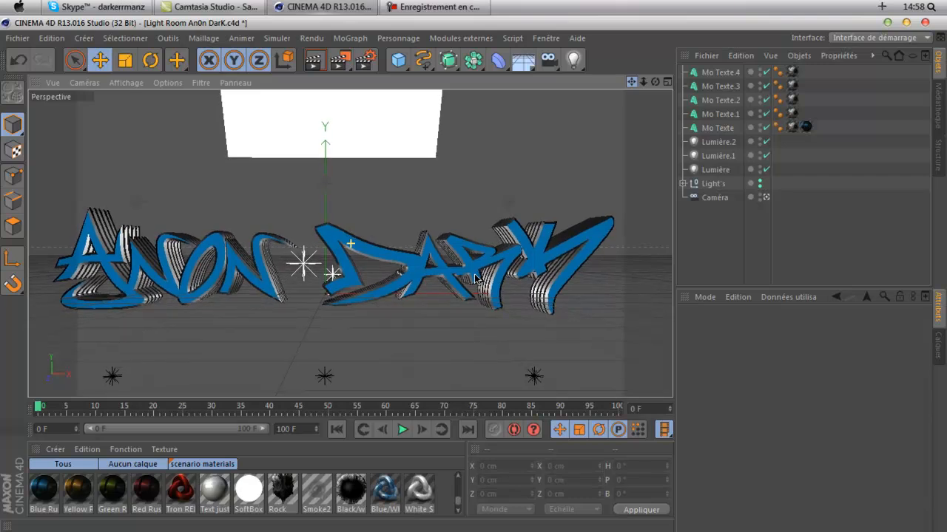
scroll(573, 169, down, 1)
drag(644, 82, 475, 278)
drag(633, 83, 474, 279)
scroll(543, 171, down, 1)
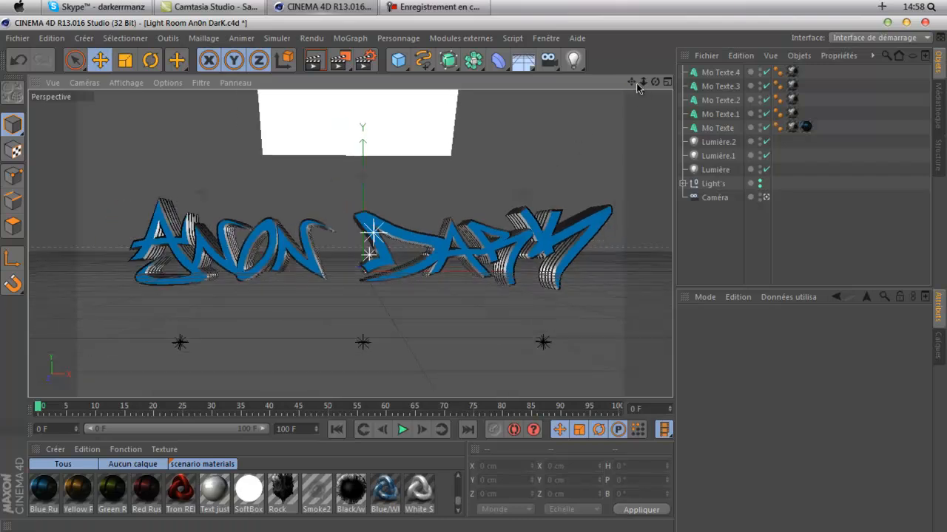
drag(634, 83, 474, 278)
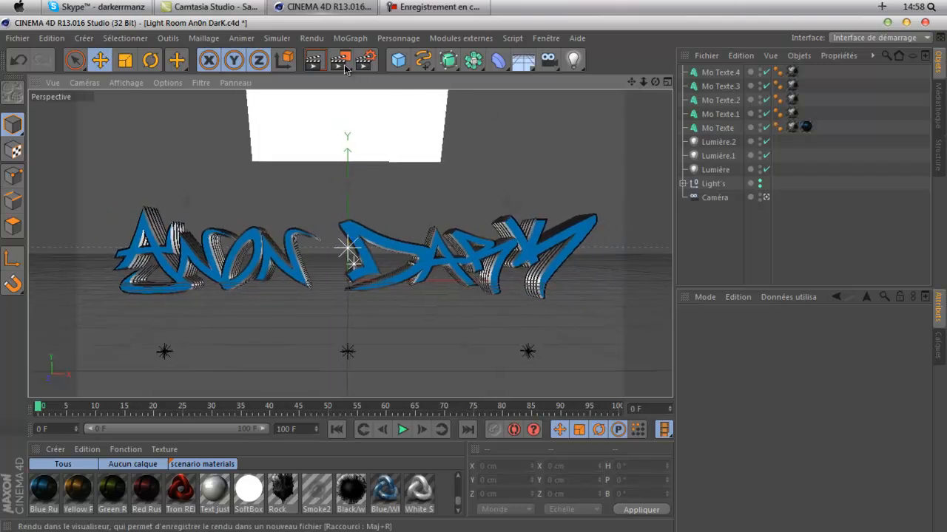
- Move all five text objects together to about 125 cm along Z and -106 cm along Y, then deselect them
drag(655, 81, 474, 274)
drag(821, 127, 701, 68)
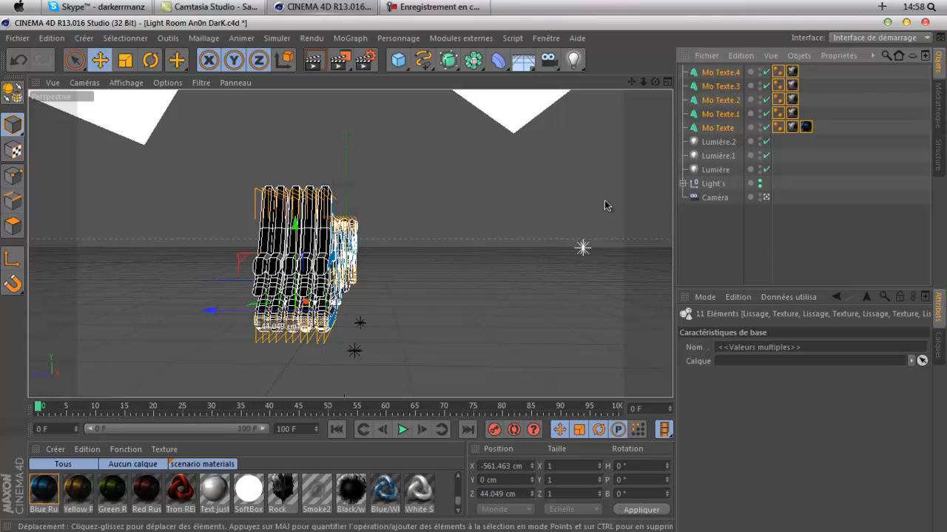
drag(220, 313, 173, 297)
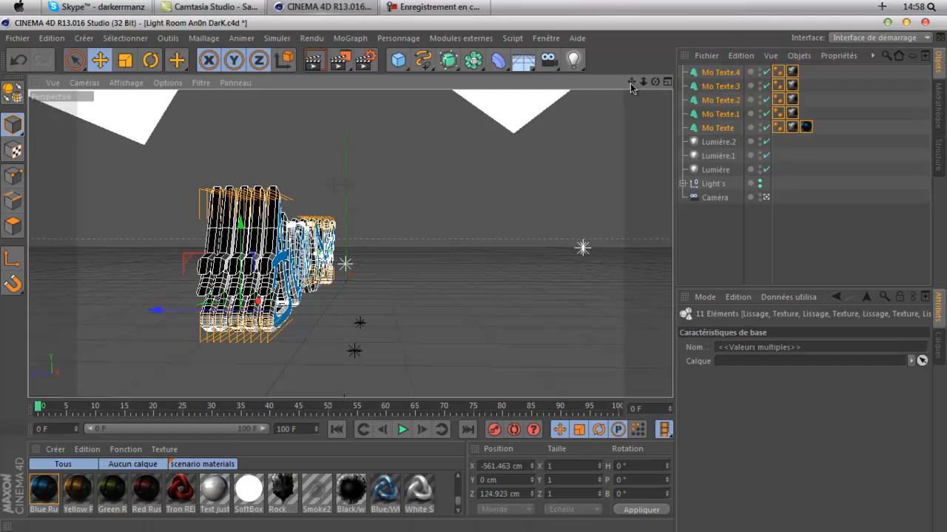
drag(474, 274, 528, 216)
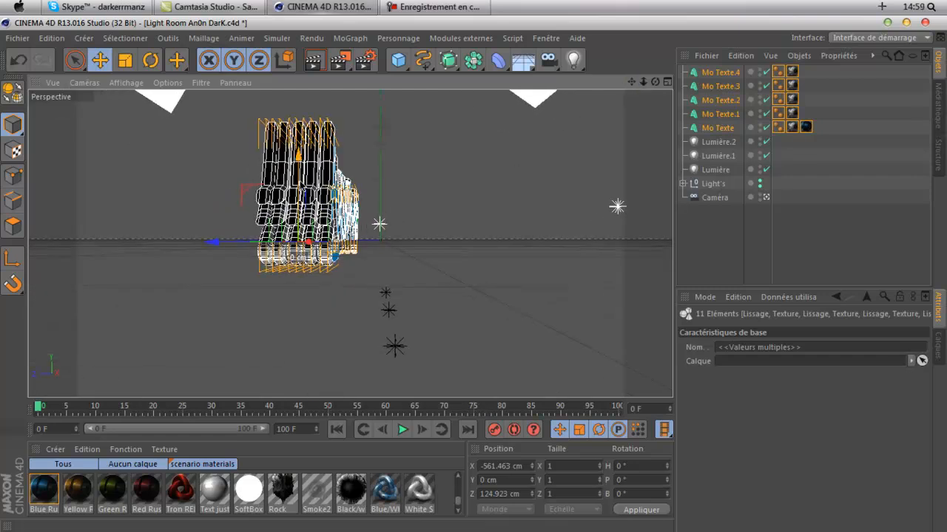
drag(298, 181, 298, 254)
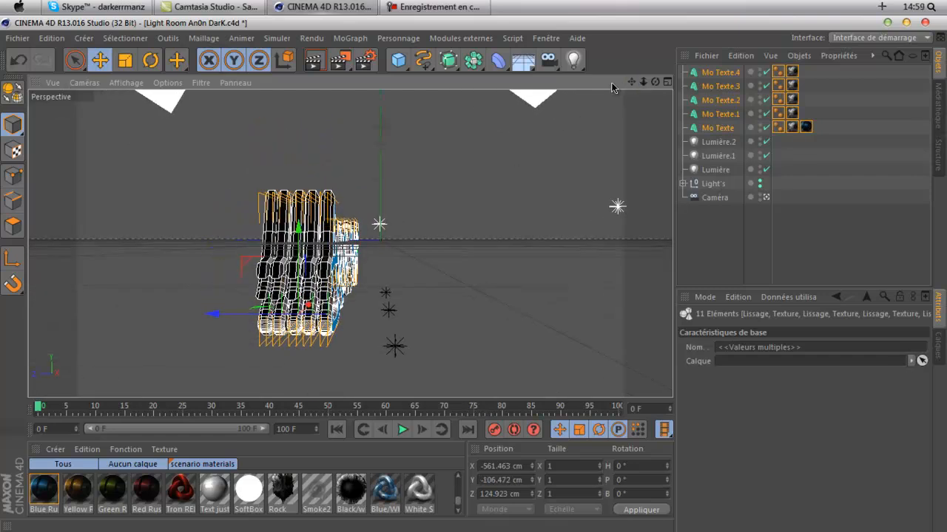
drag(632, 83, 473, 274)
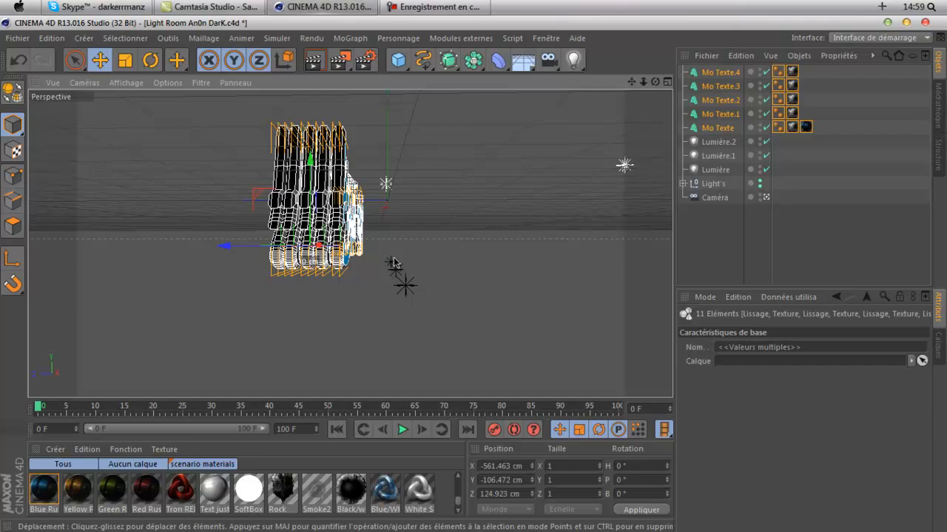
drag(655, 82, 476, 276)
click(492, 169)
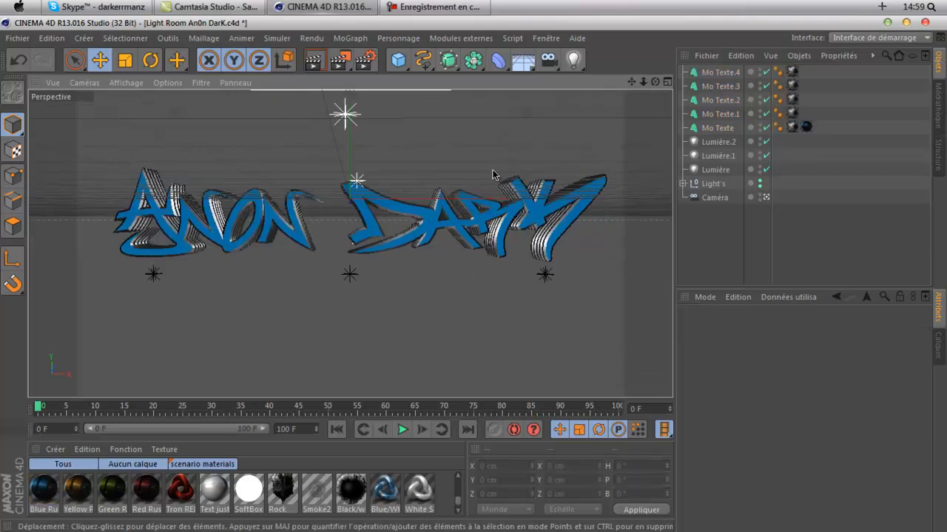
- Frame the whole text from the front and render it in the picture viewer, accepting the Chrome texture error
scroll(492, 170, up, 2)
drag(631, 83, 476, 273)
drag(630, 82, 477, 282)
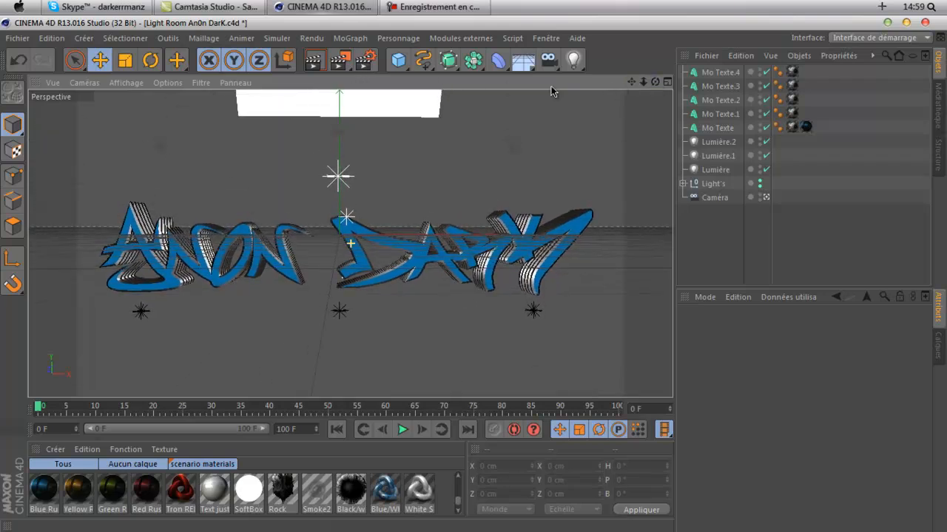
click(340, 64)
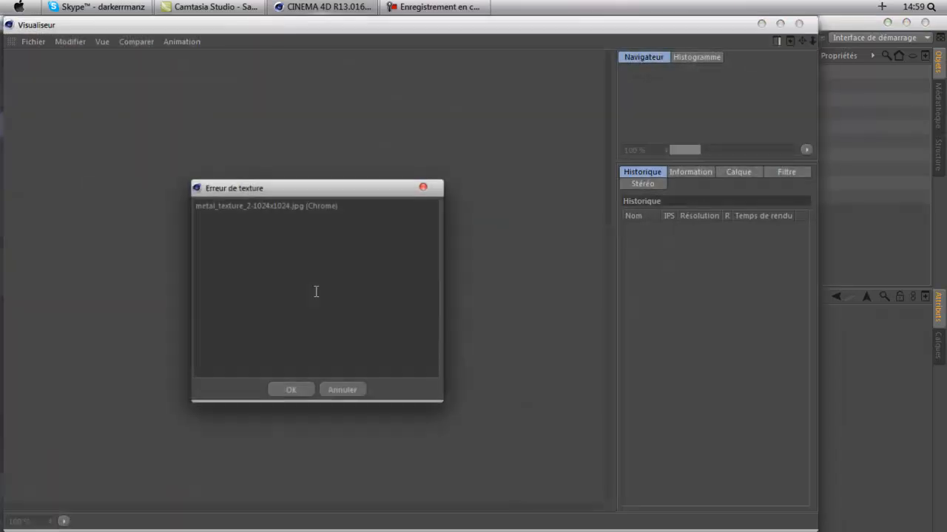
click(299, 387)
scroll(322, 331, down, 4)
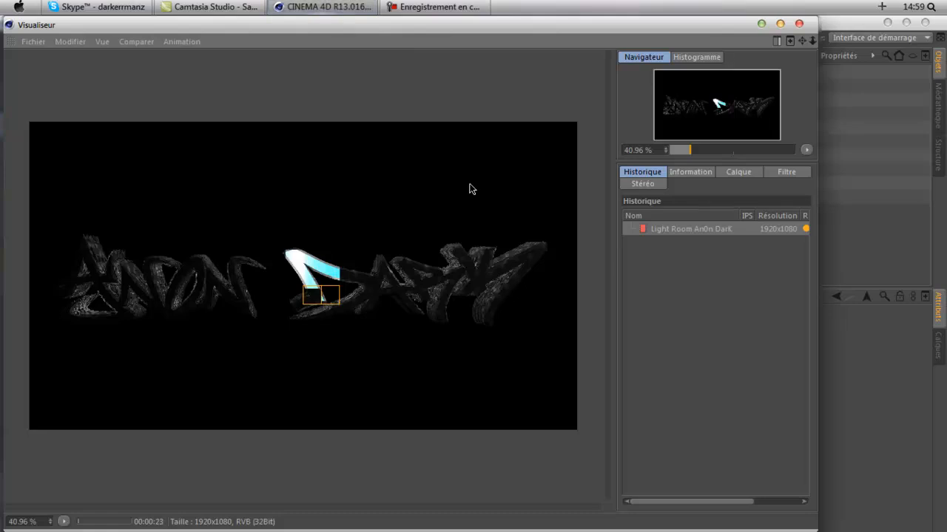
- Launch Adobe Photoshop while the render runs, check the render's progress and return to Photoshop
click(326, 5)
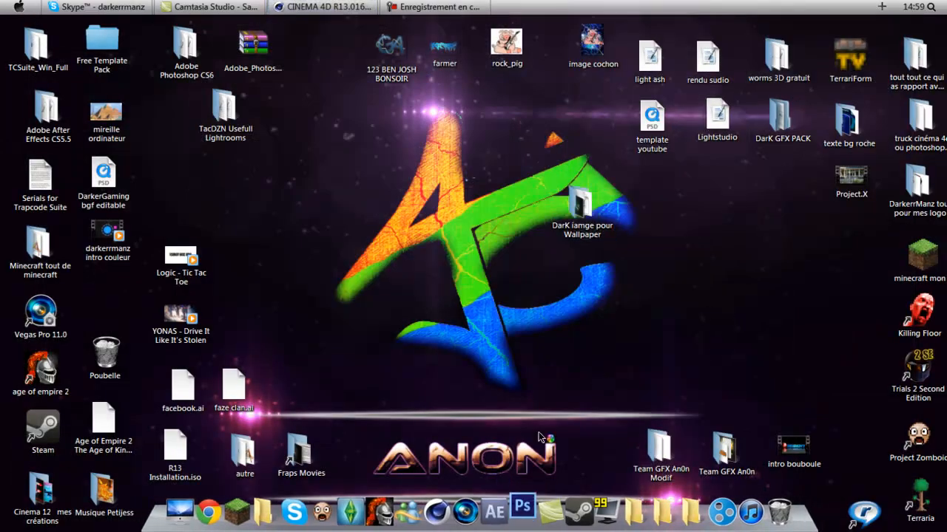
click(520, 510)
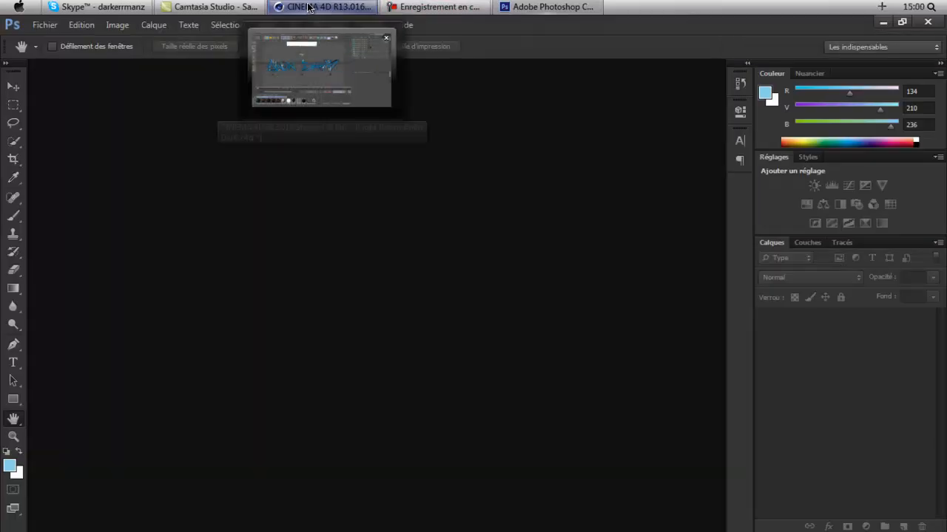
click(309, 7)
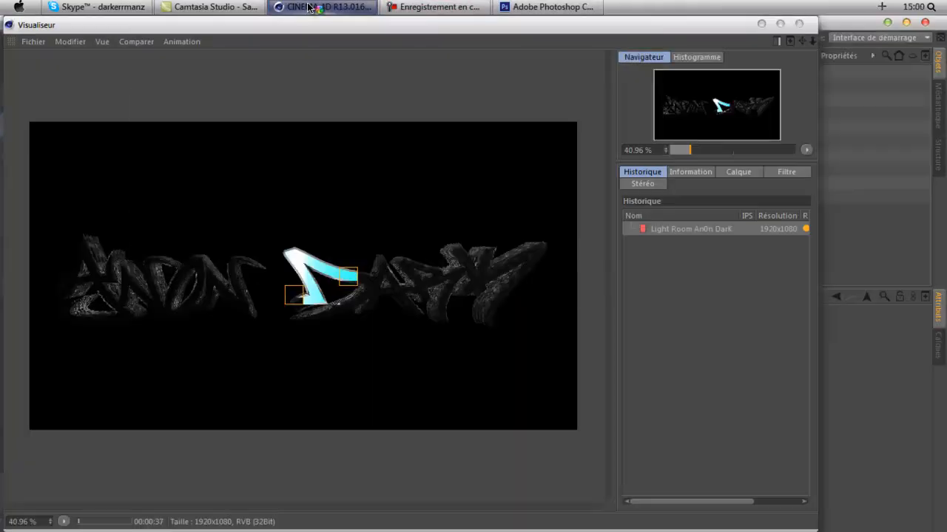
click(309, 8)
- Create a new Photoshop document 1080 pixels wide and 720 pixels high
click(46, 25)
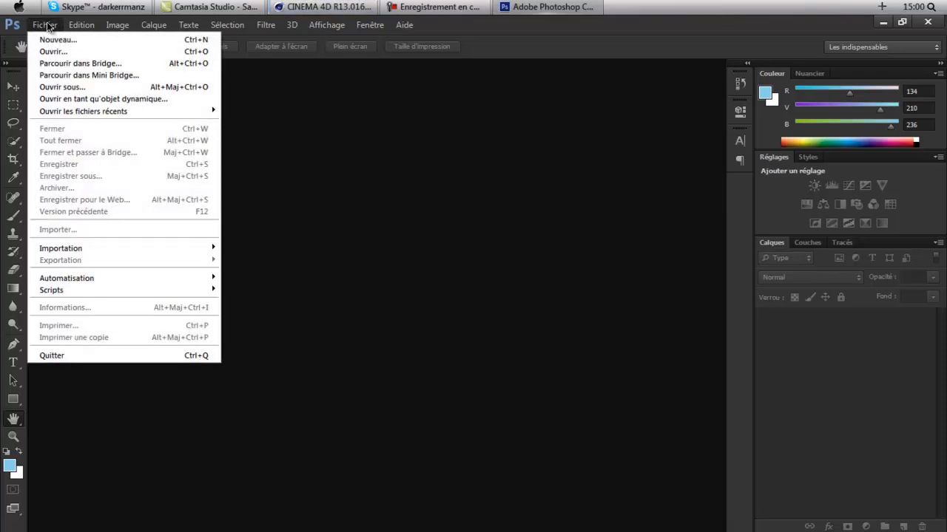
click(57, 39)
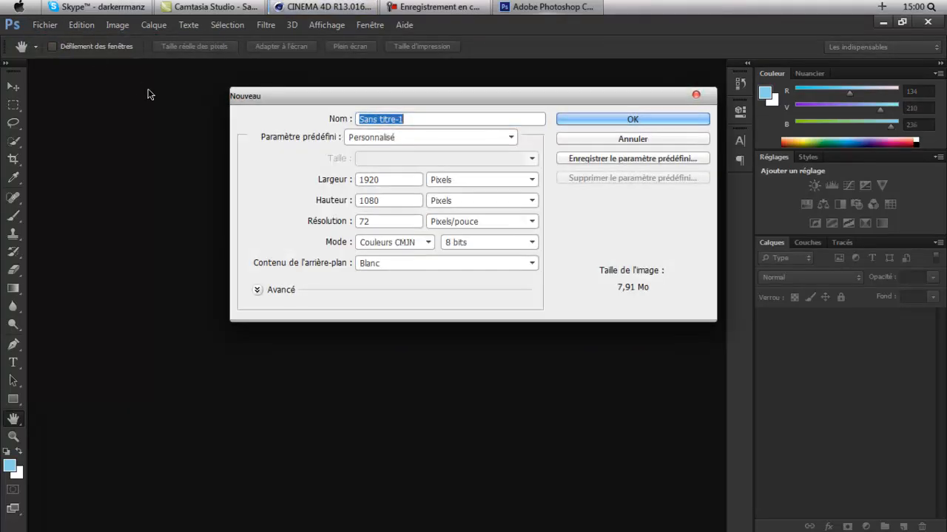
double_click(398, 180)
text(1080)
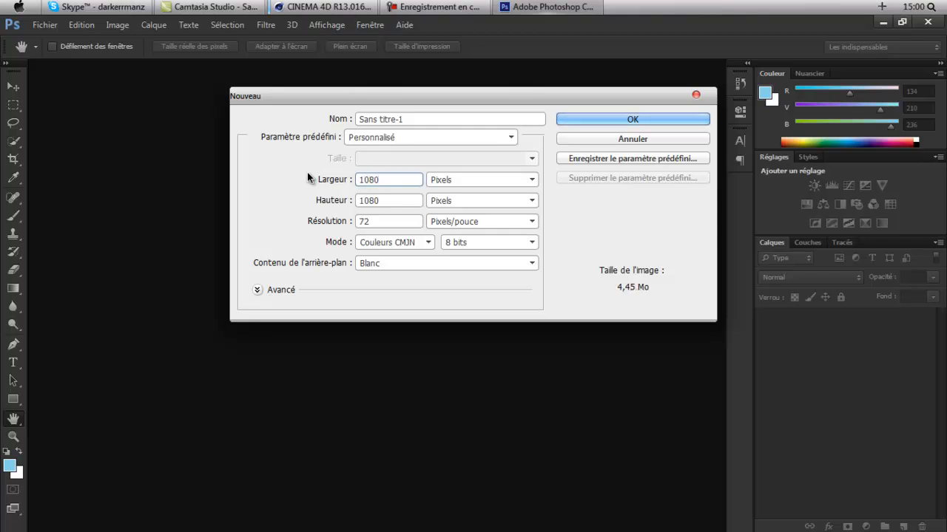
key(Tab)
key(BackSpace)
text(720)
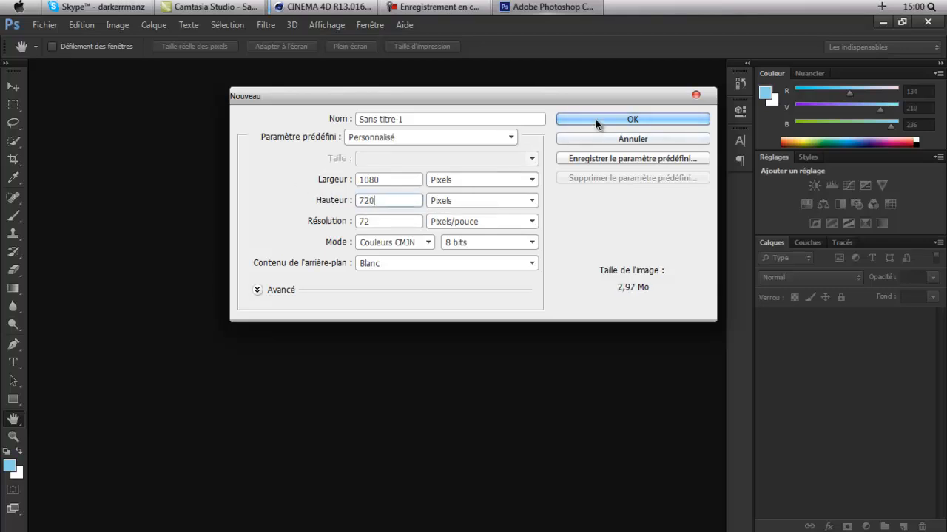
click(595, 119)
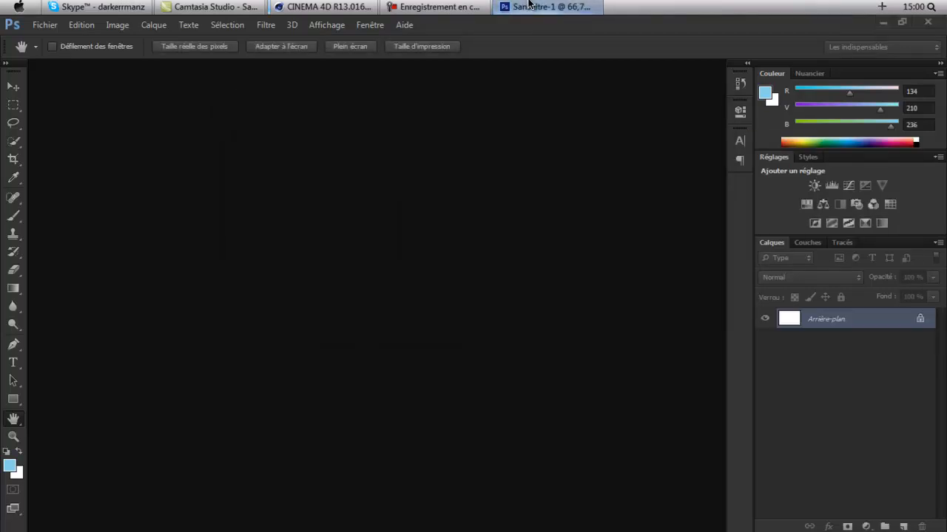
- Convert the locked background into an editable layer with the default new-layer settings
key(super+d)
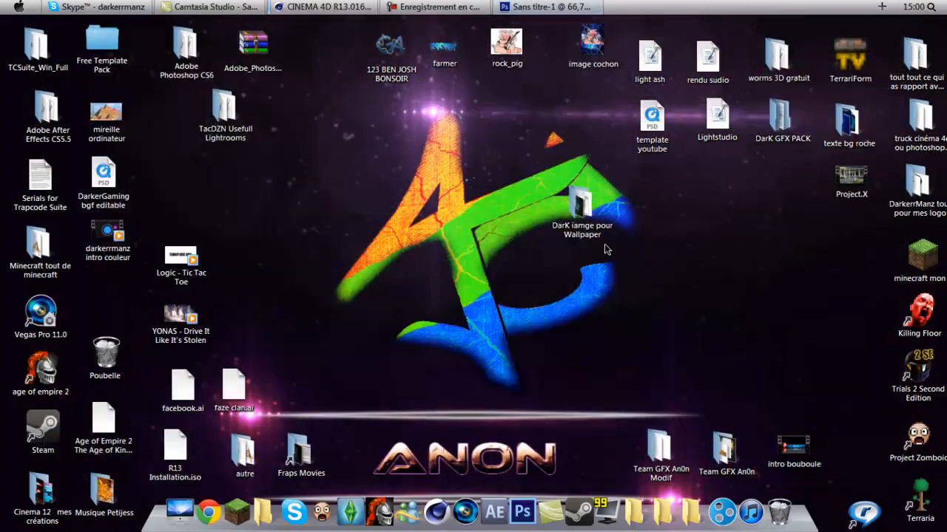
click(537, 3)
double_click(882, 320)
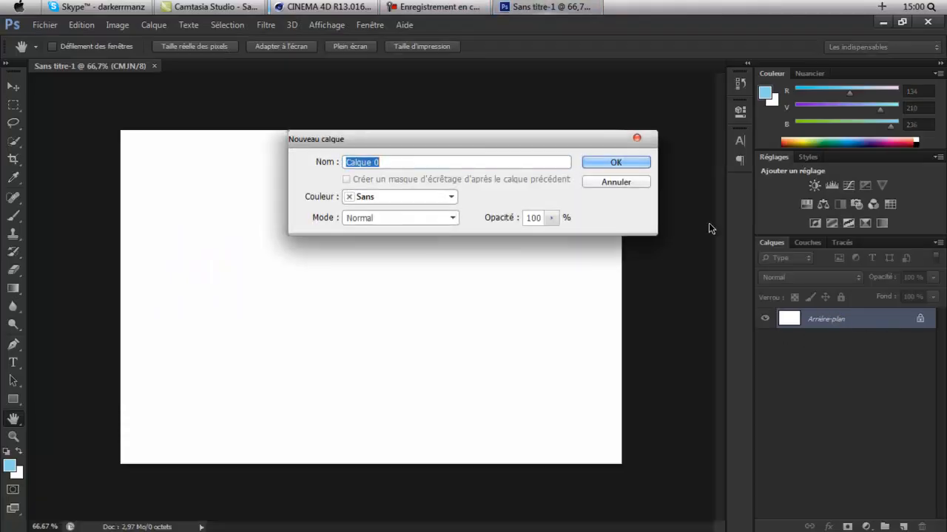
click(617, 162)
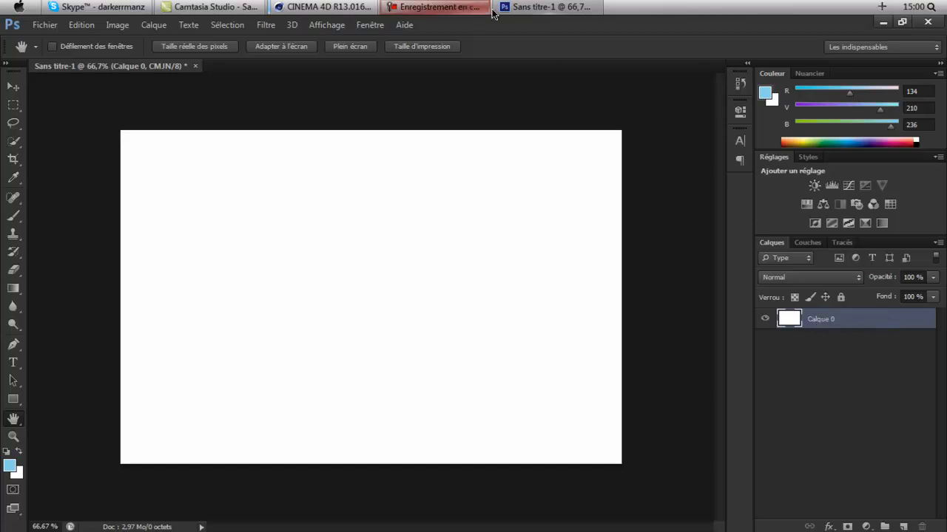
- Switch to CINEMA 4D to check the render's progress, and return to Photoshop
key(super+d)
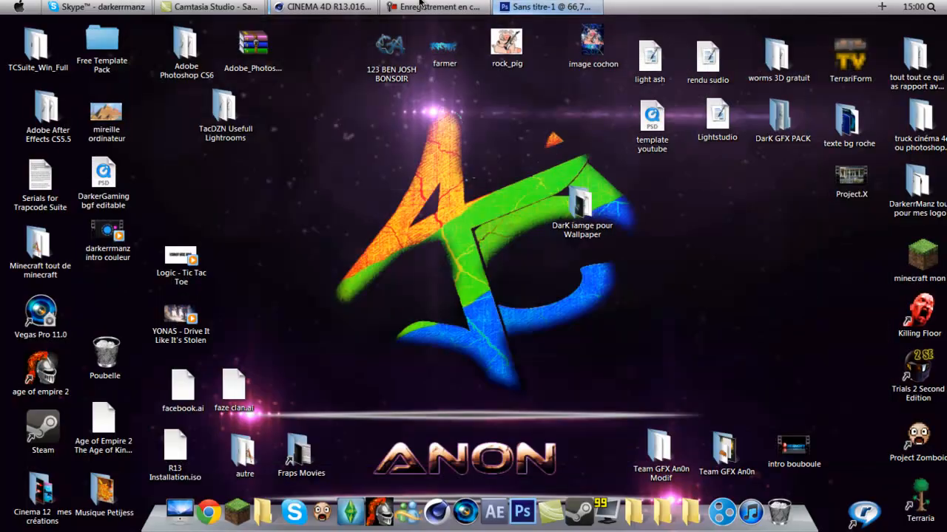
click(330, 8)
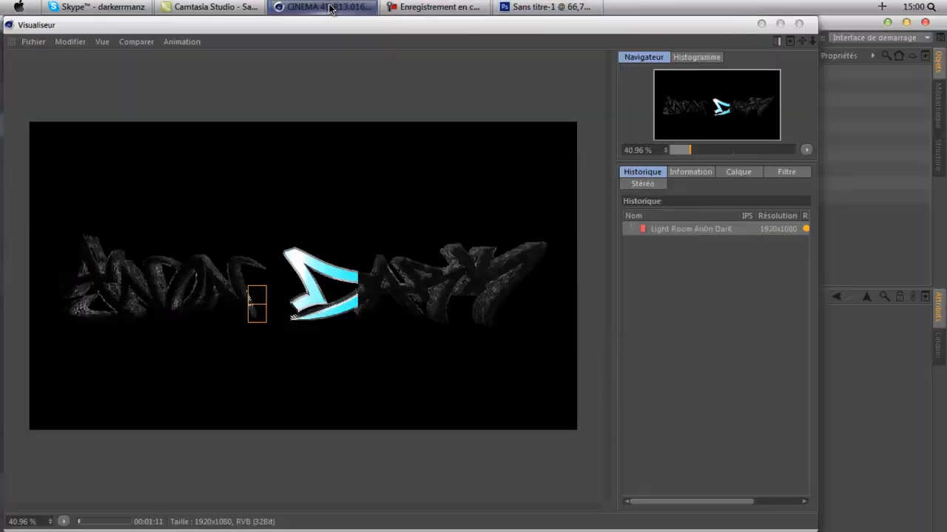
click(330, 8)
click(547, 7)
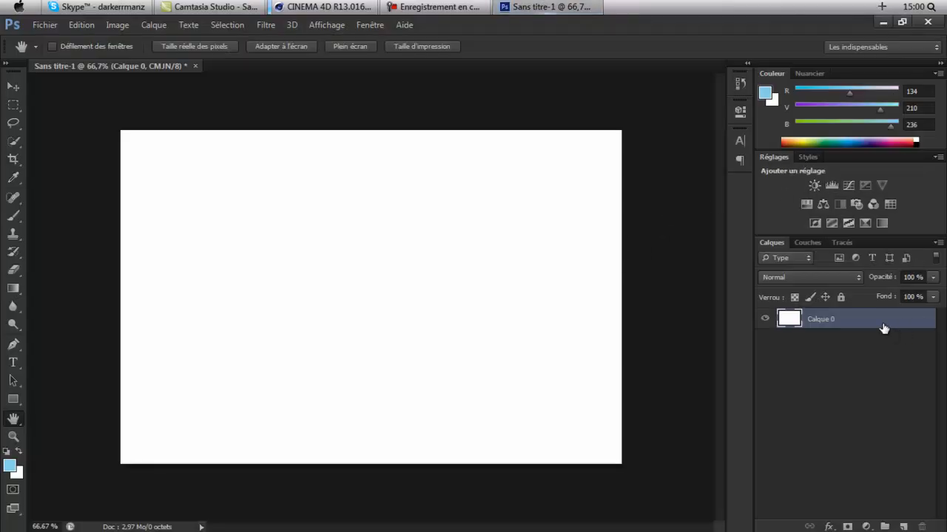
- Add a gradient overlay to Calque 0 with the white end stop changed to black (000000), and collapse the layer's effects list
double_click(883, 329)
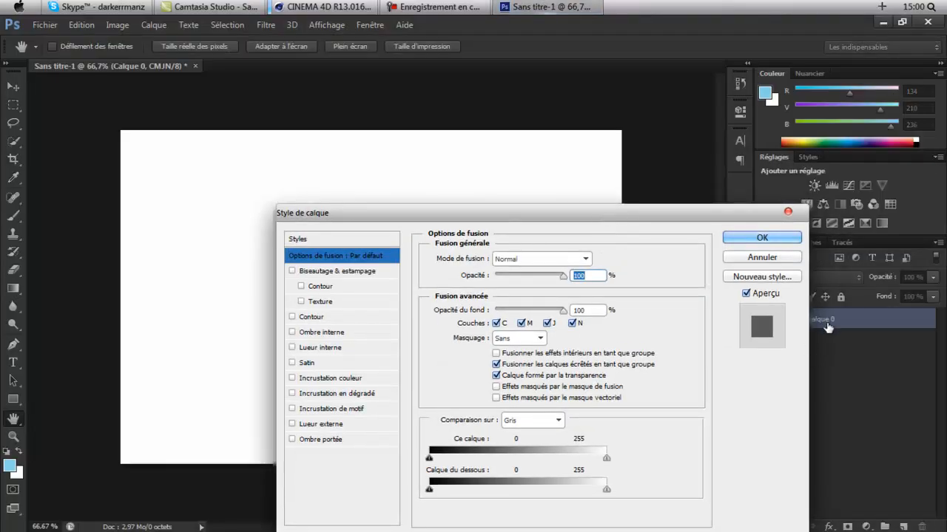
click(345, 394)
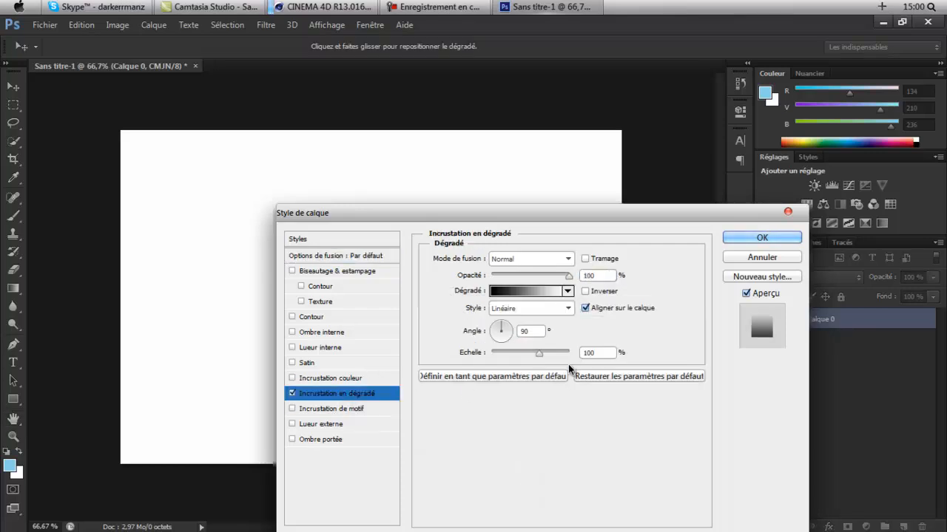
click(525, 296)
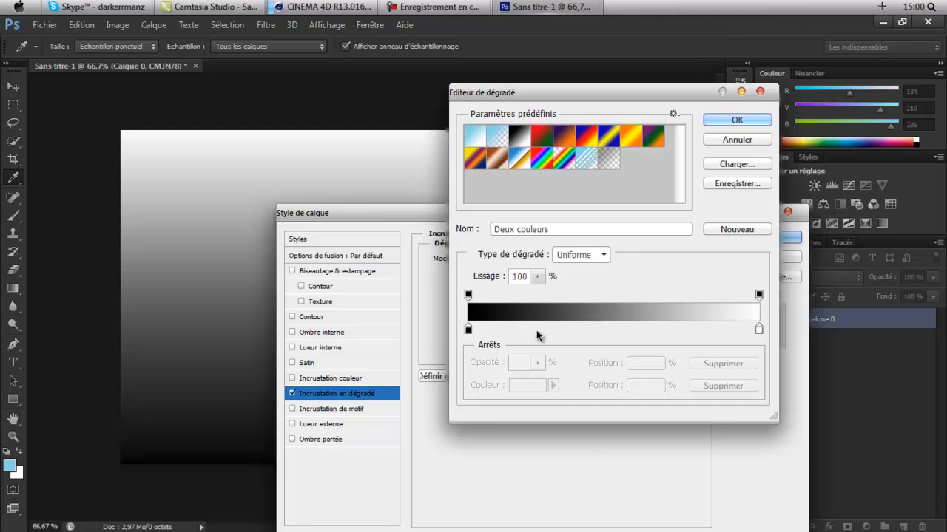
double_click(757, 331)
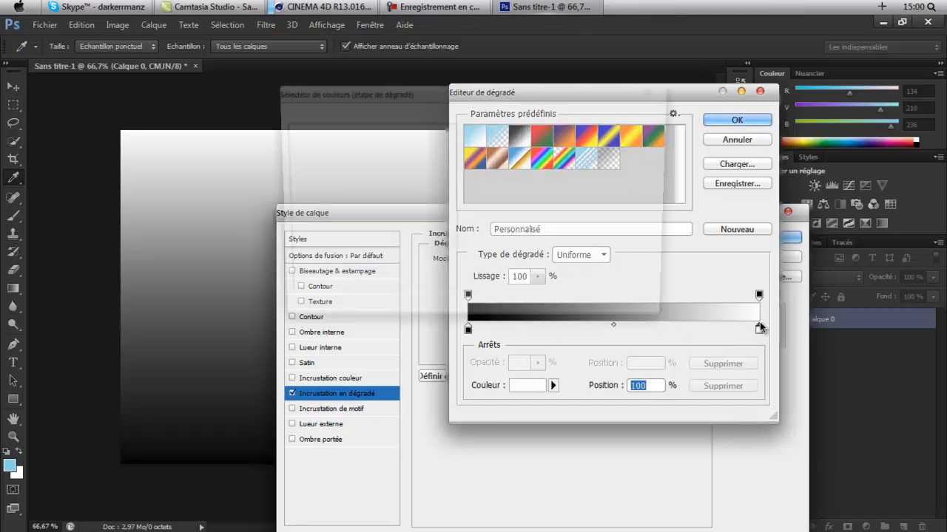
drag(342, 206, 414, 303)
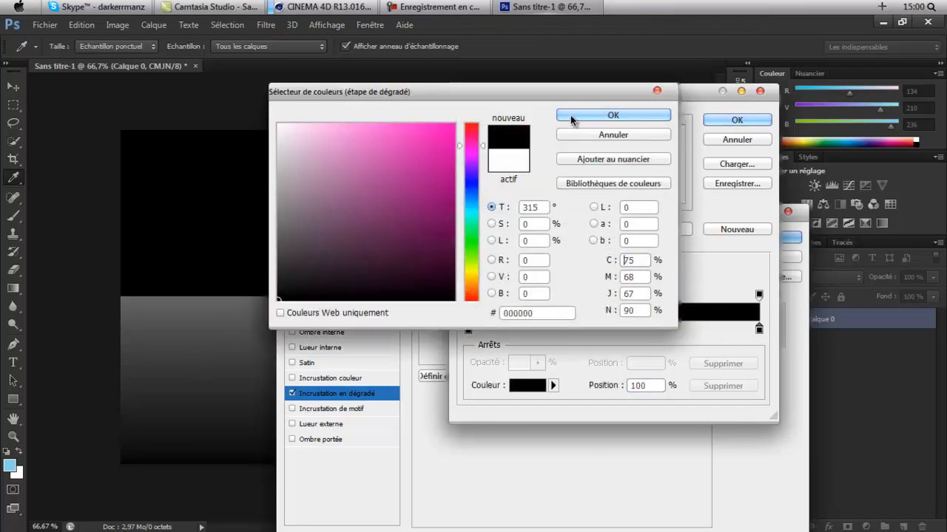
click(570, 115)
click(734, 120)
click(743, 239)
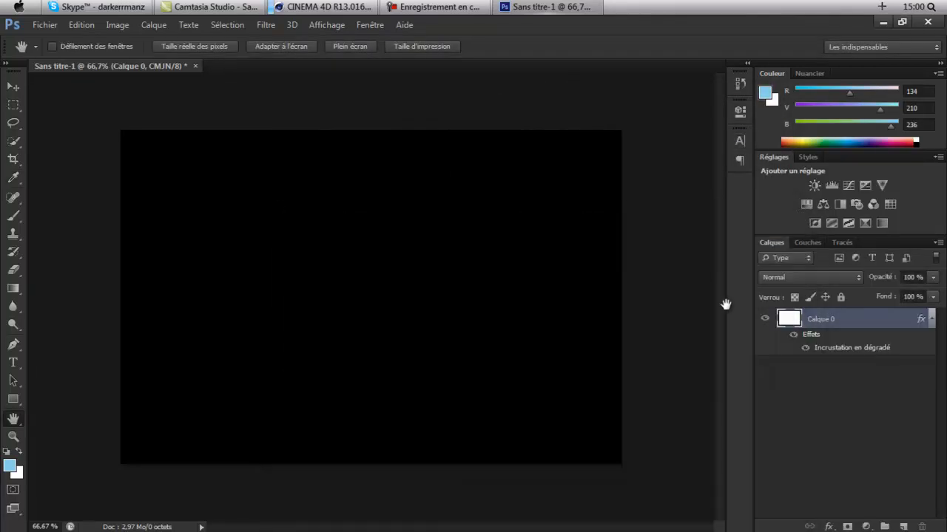
click(932, 320)
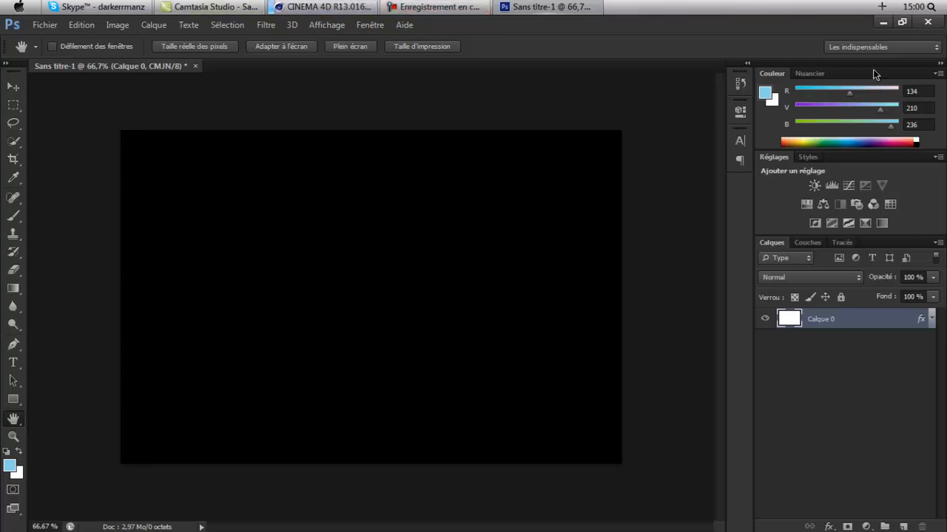
- Place the Carbon image from the DarK iamge pour Wallpaper folder and stretch it to cover the whole canvas
click(884, 23)
double_click(572, 222)
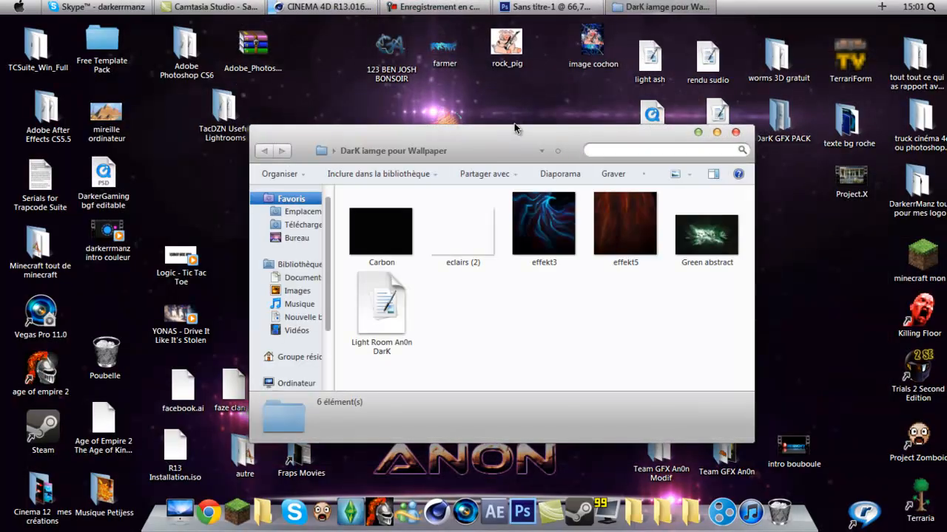
click(535, 5)
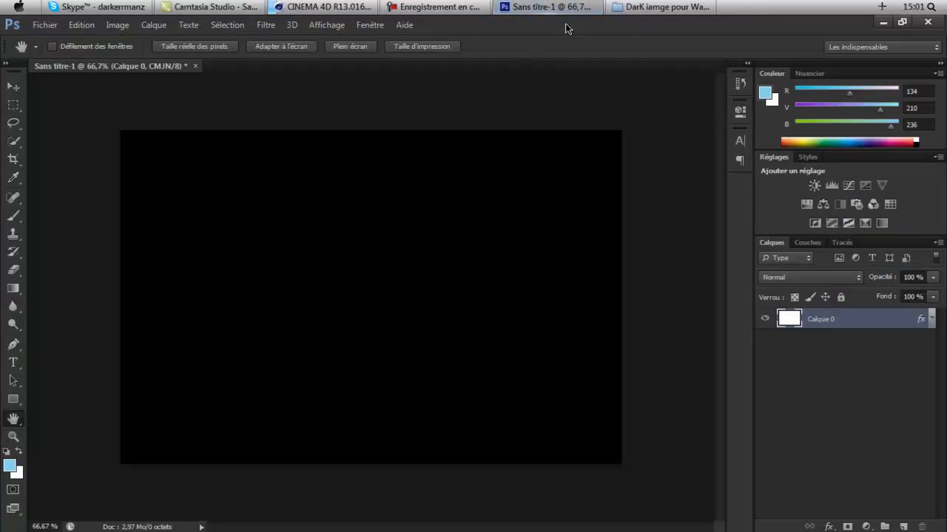
click(651, 6)
drag(381, 229, 205, 252)
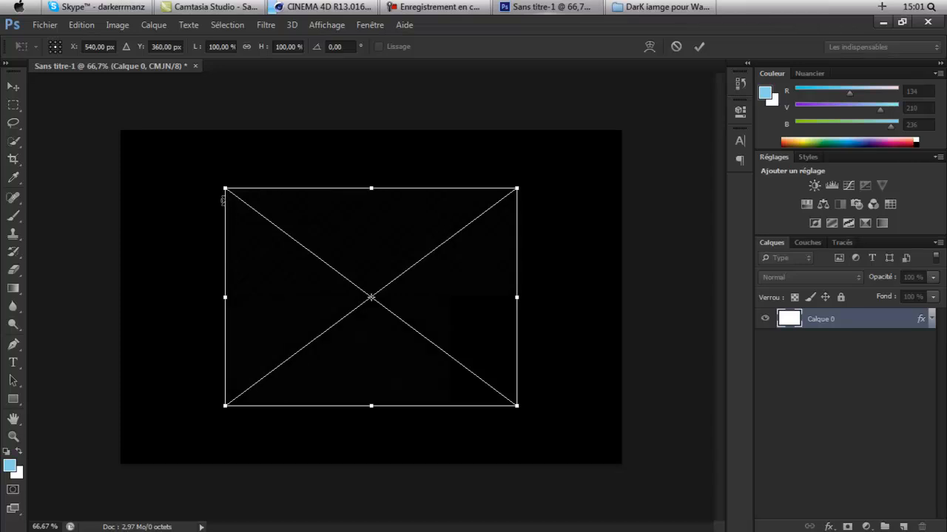
drag(223, 200, 121, 130)
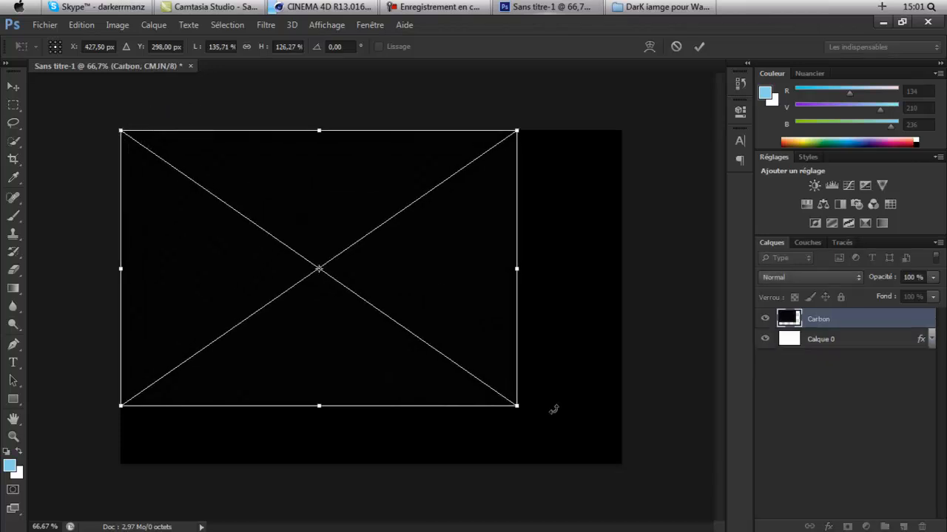
drag(517, 406, 622, 463)
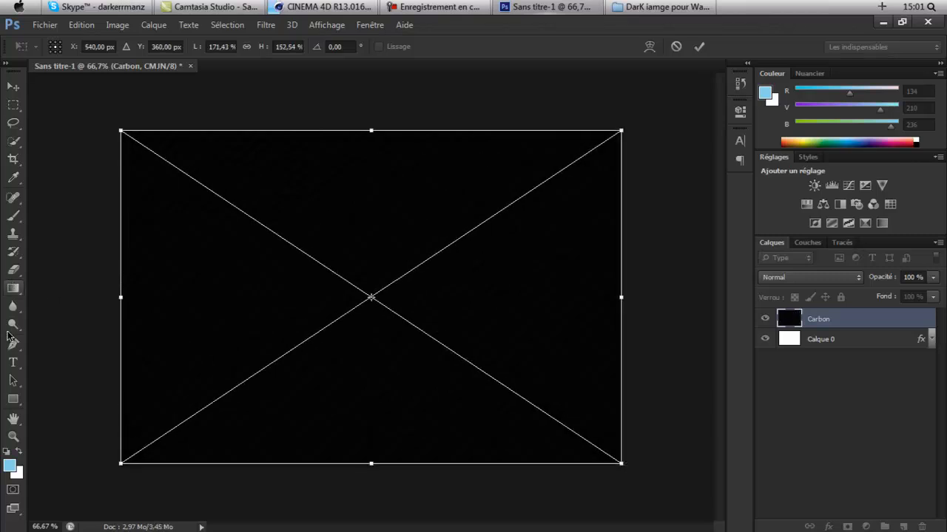
click(13, 419)
key(Return)
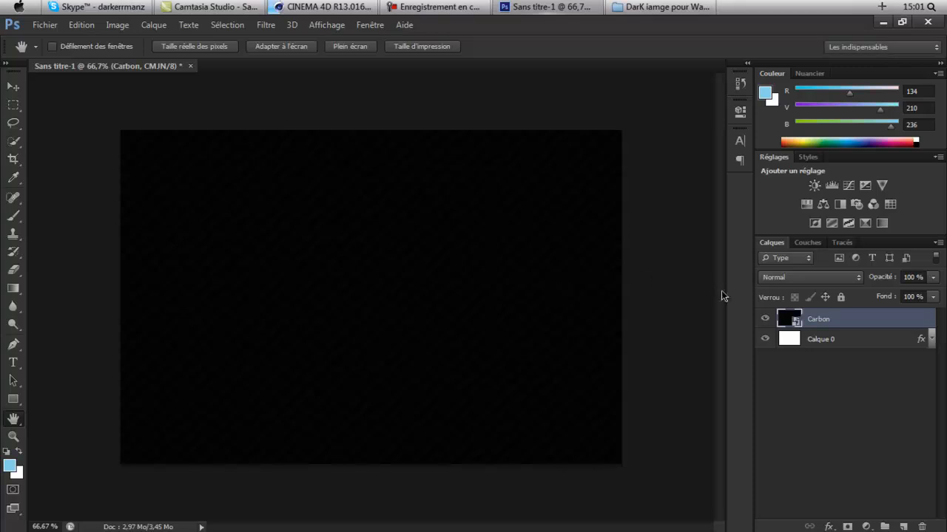
- Rasterize the Carbon layer and set its blending mode to Overlay (Incrustation)
right_click(817, 320)
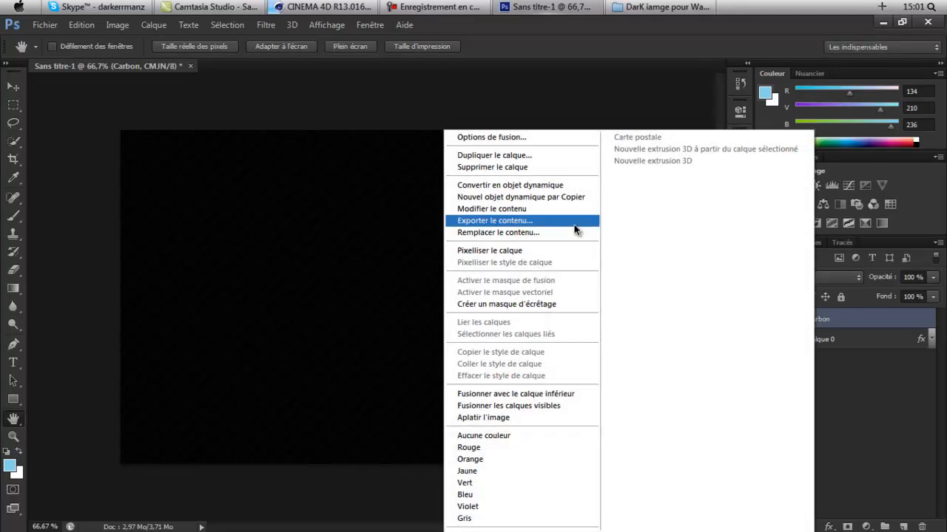
click(512, 252)
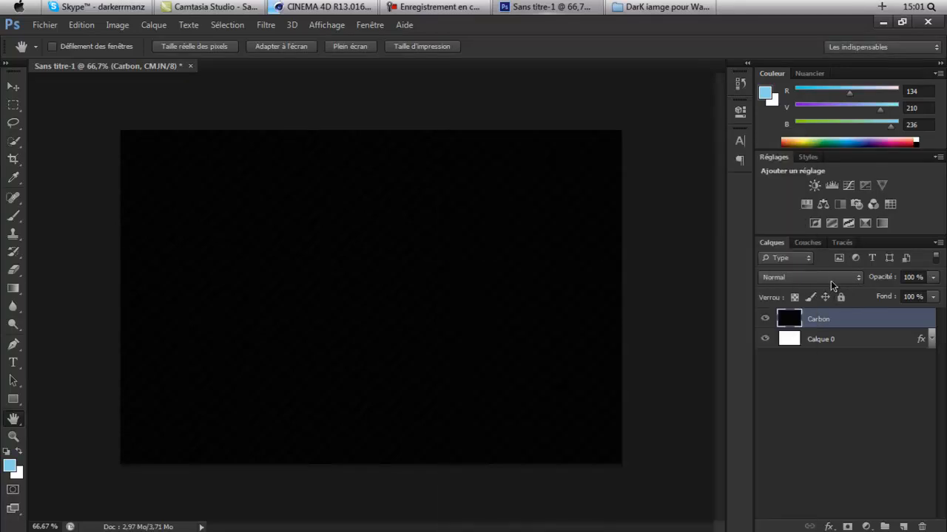
click(830, 279)
key(Escape)
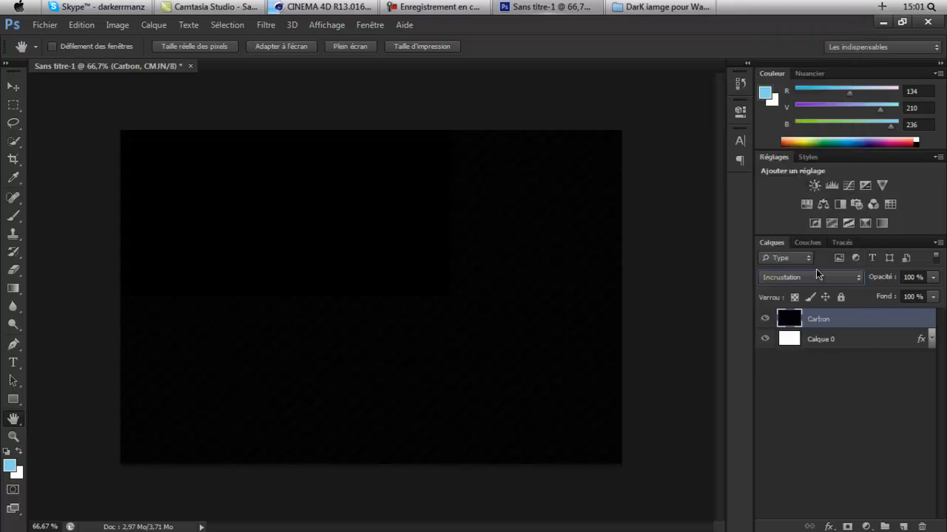
click(831, 429)
- Lower the opacity of Calque 0 to 48% in its blending options and examine the canvas up close
double_click(890, 341)
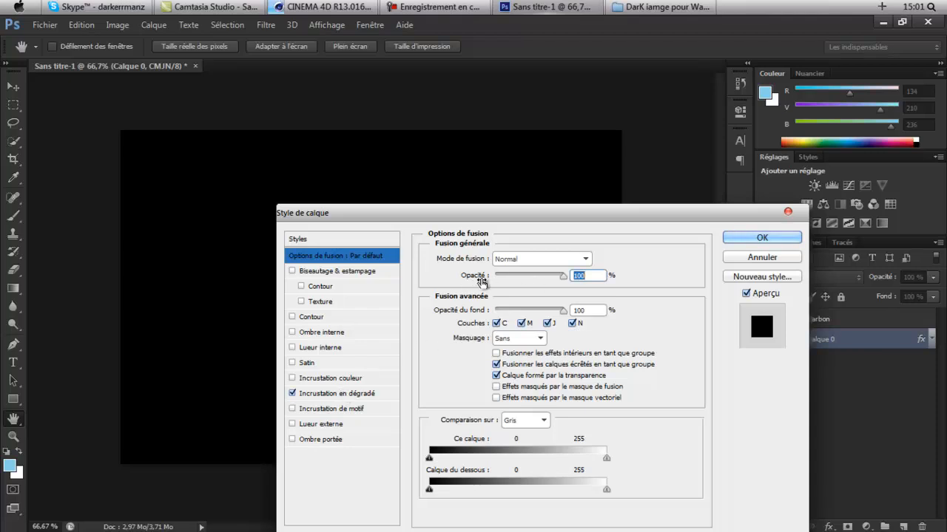
drag(563, 277, 527, 276)
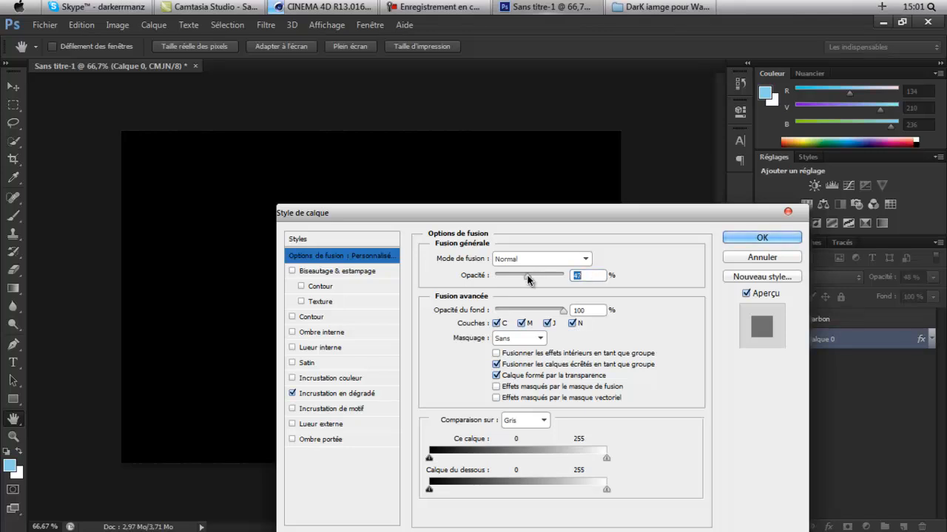
click(761, 237)
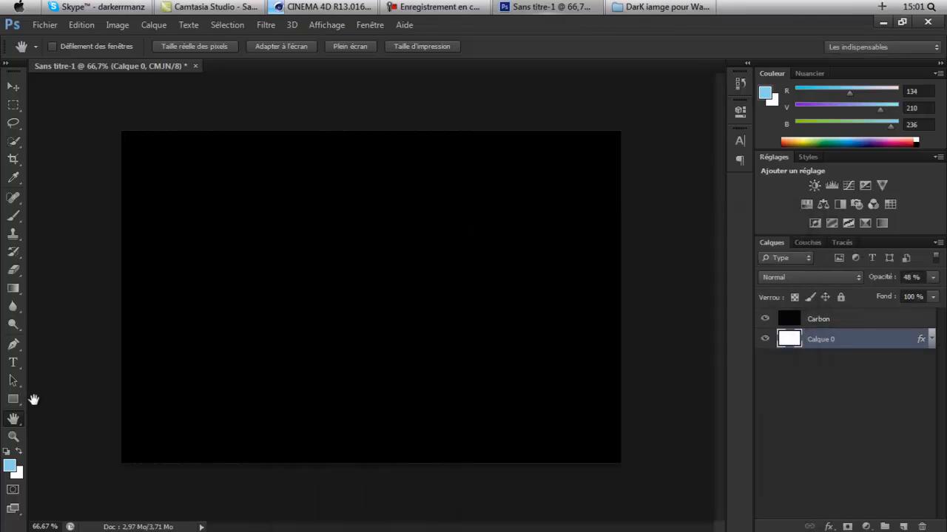
click(13, 437)
click(176, 186)
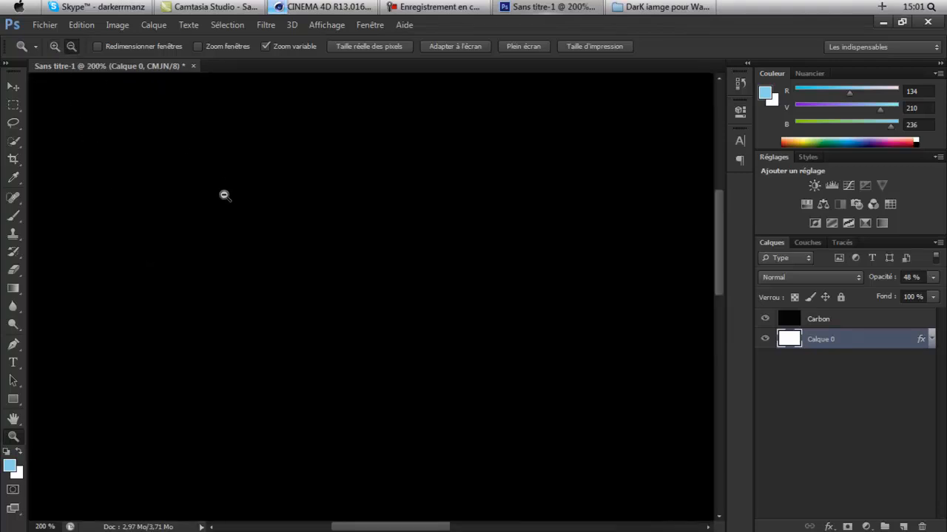
click(225, 195)
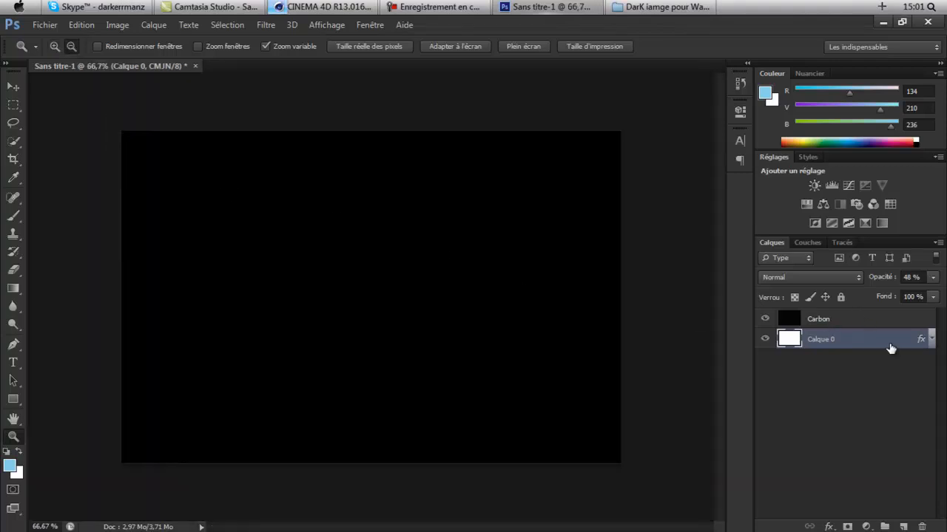
- Reduce the opacity of Calque 0's gradient overlay to about 59%
double_click(890, 346)
click(329, 394)
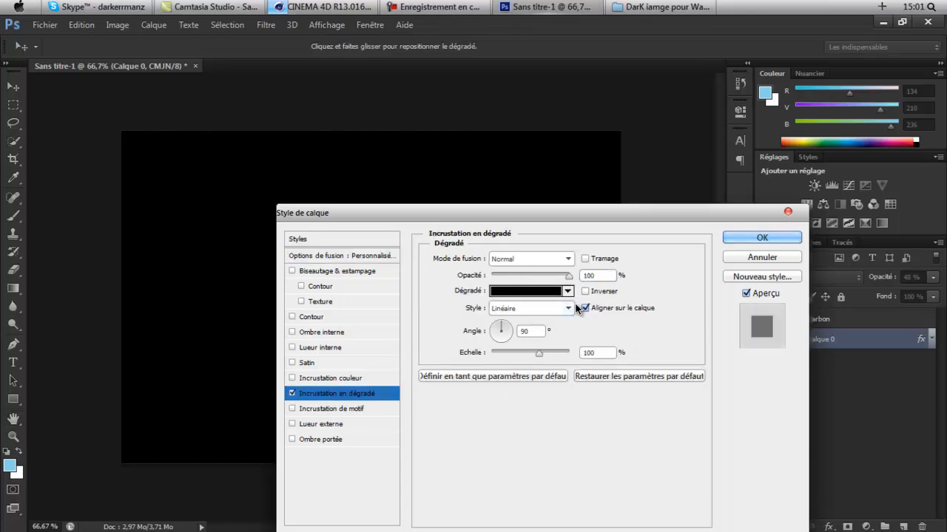
drag(541, 282, 538, 282)
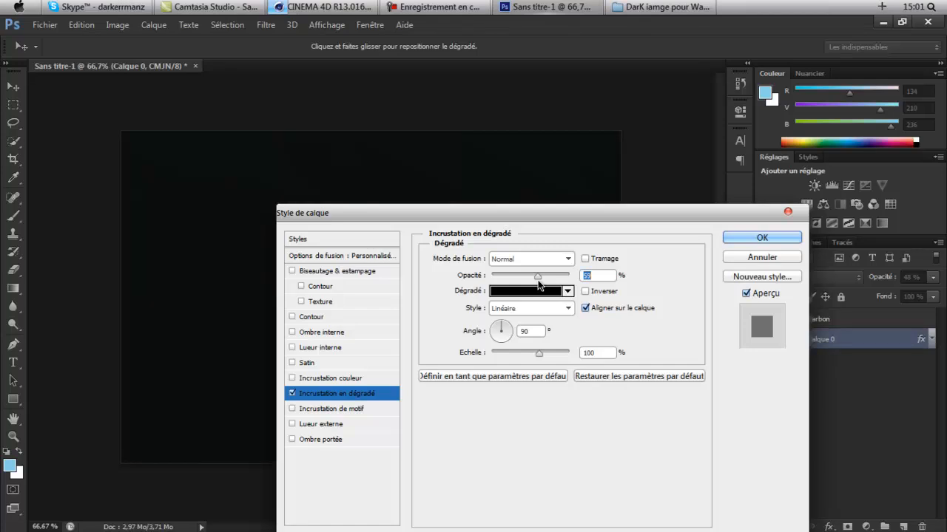
click(777, 238)
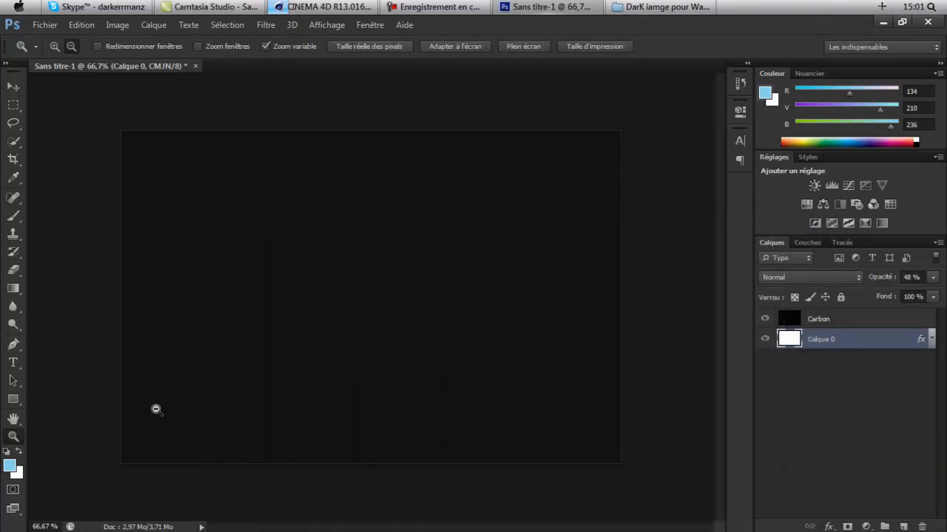
- Inspect the darkened background up close, check the render's progress in CINEMA 4D and return to Photoshop
click(55, 46)
click(222, 186)
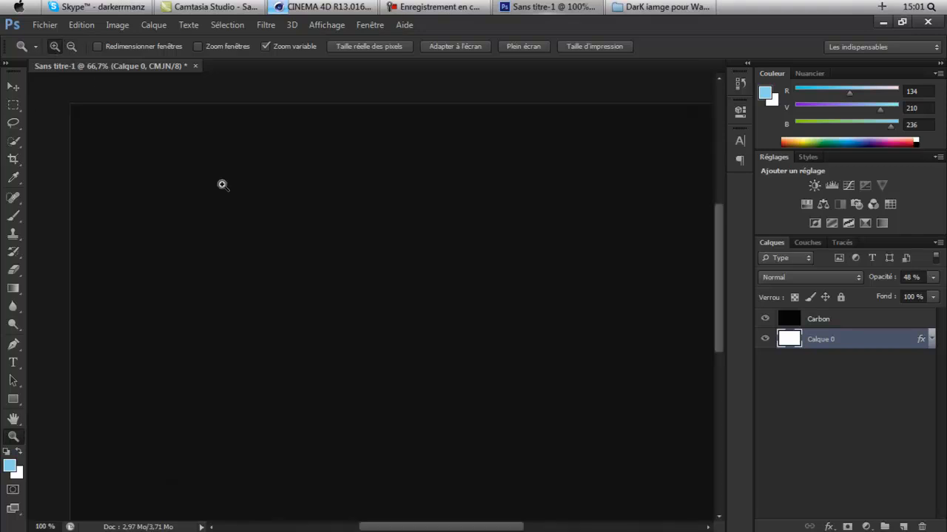
click(222, 186)
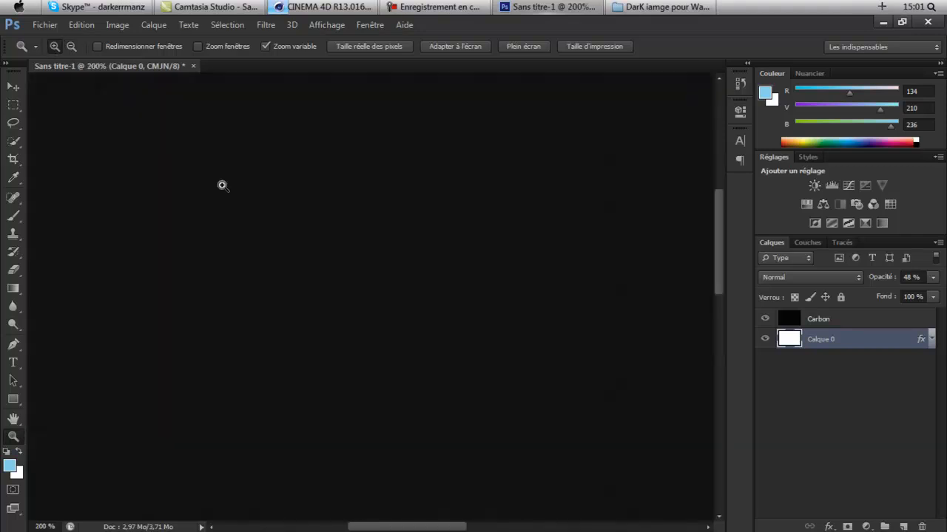
click(71, 47)
click(173, 183)
click(174, 184)
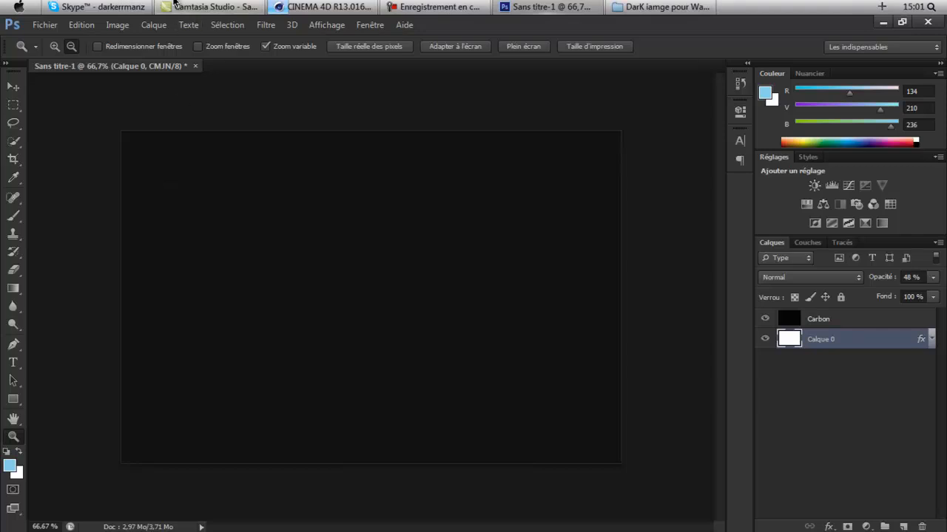
click(307, 5)
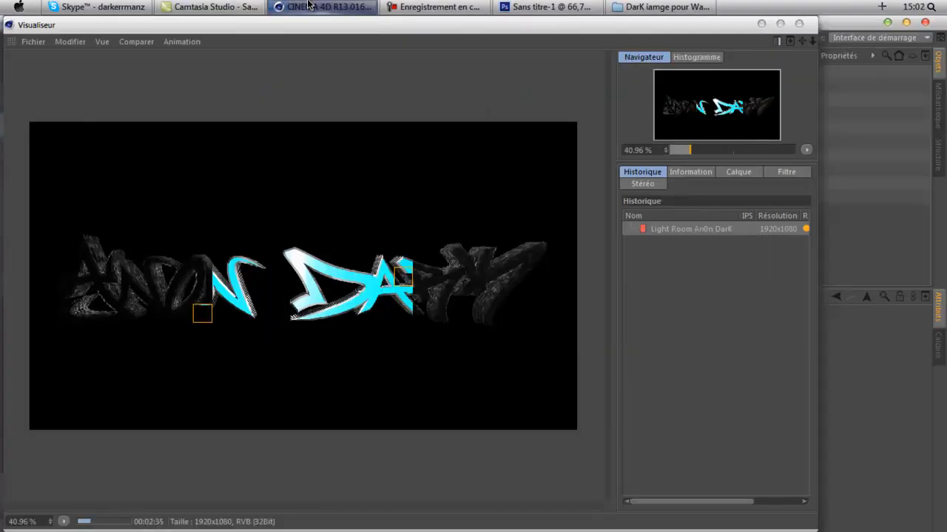
click(308, 5)
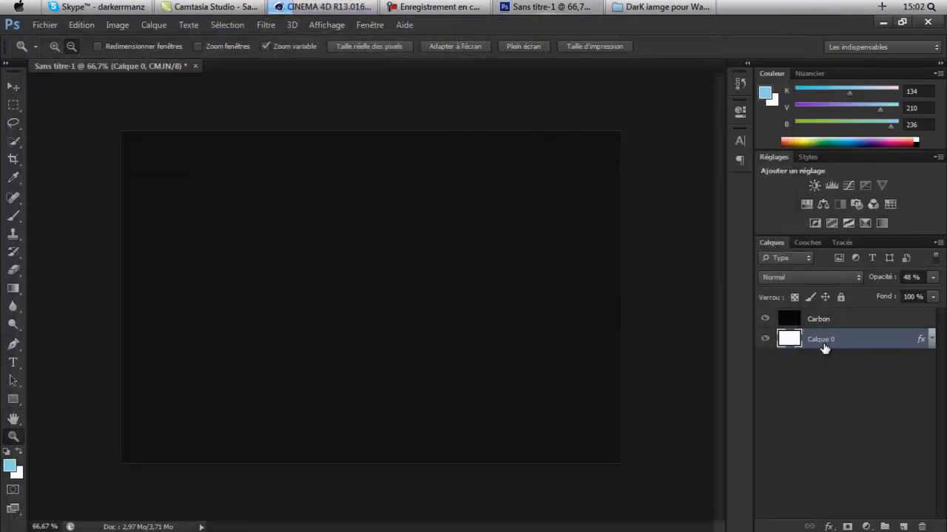
- Place the effekt3 image from the "DarK iamge pour Wallpaper" folder into the wallpaper document at its default size
click(882, 23)
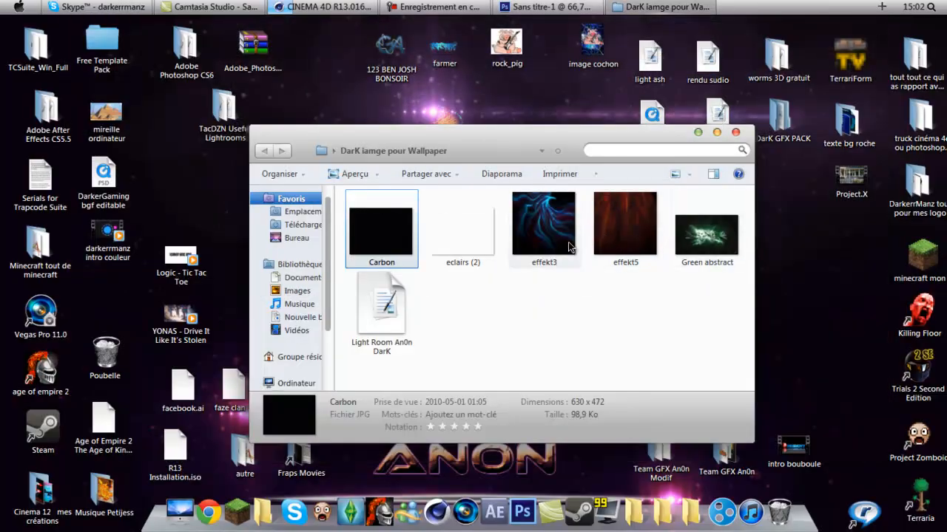
click(660, 330)
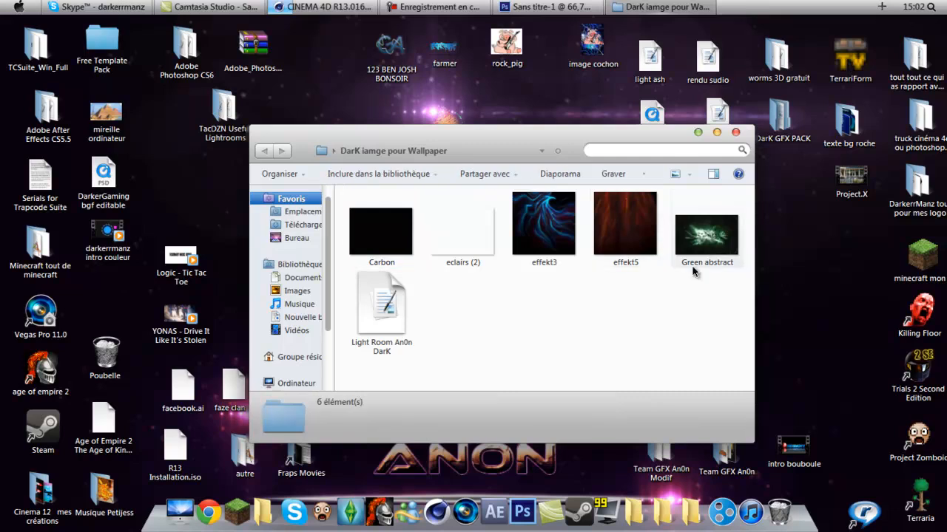
click(543, 233)
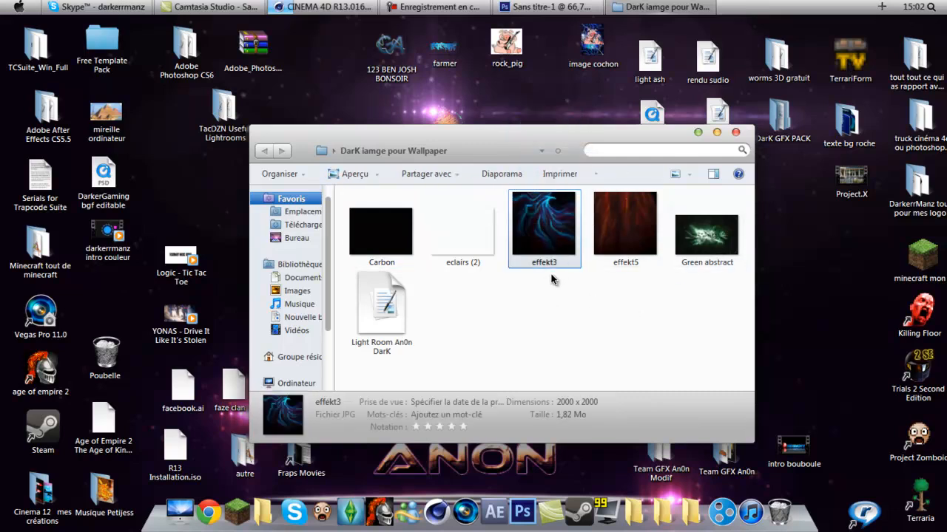
click(544, 6)
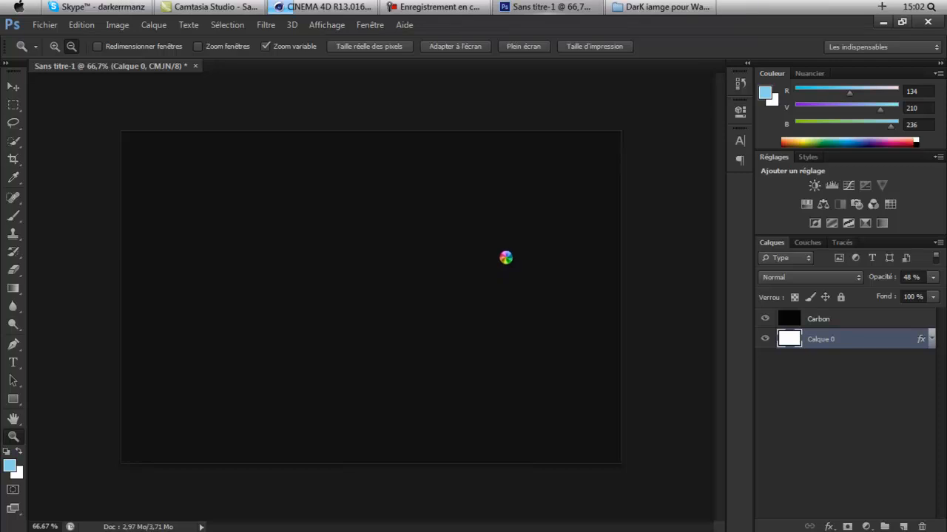
key(Return)
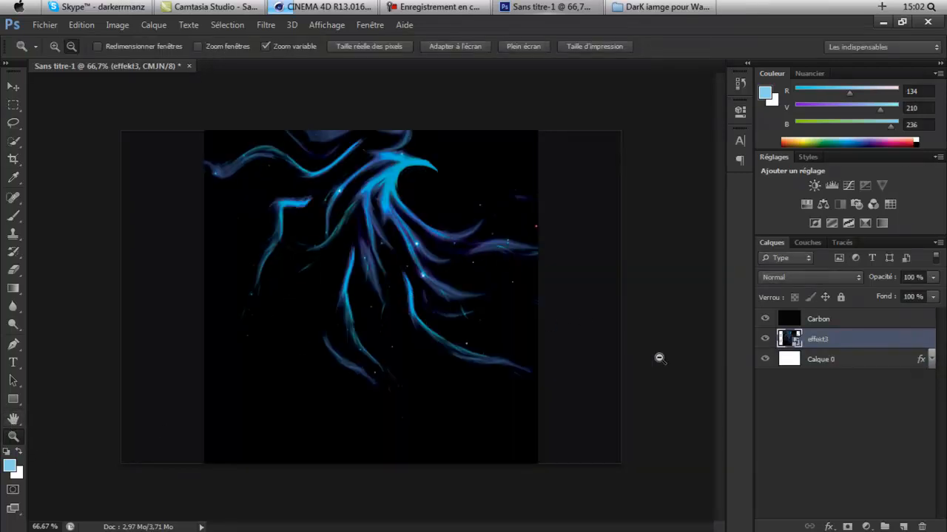
- Move the effekt3 layer above Carbon and rasterize it
drag(833, 321, 838, 317)
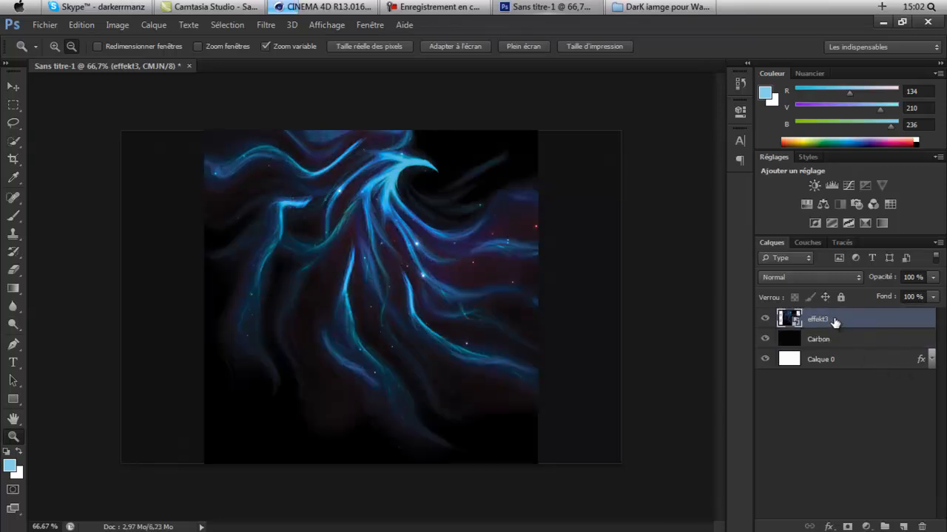
right_click(836, 323)
click(543, 250)
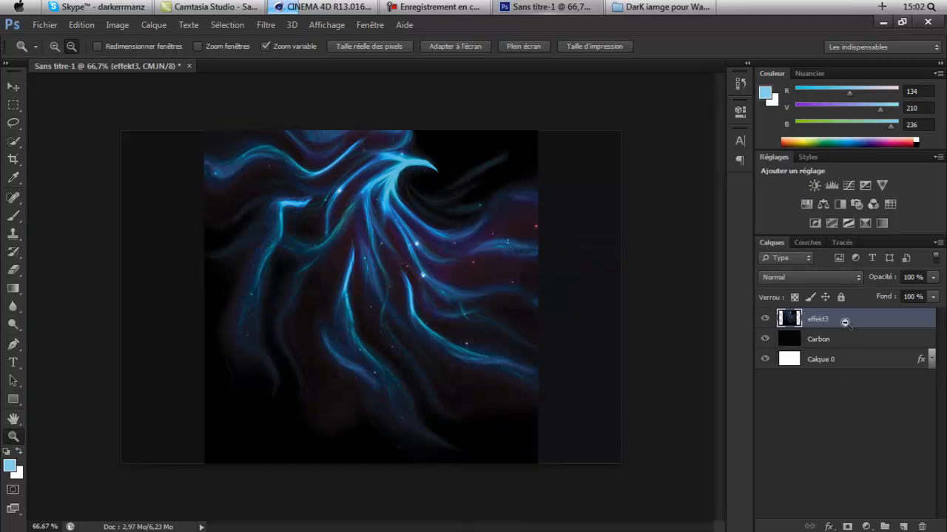
- Recolour the effekt3 layer with a Hue/Saturation (Teinte/Saturation) adjustment, setting the hue to -150
click(122, 31)
mouse_move(164, 67)
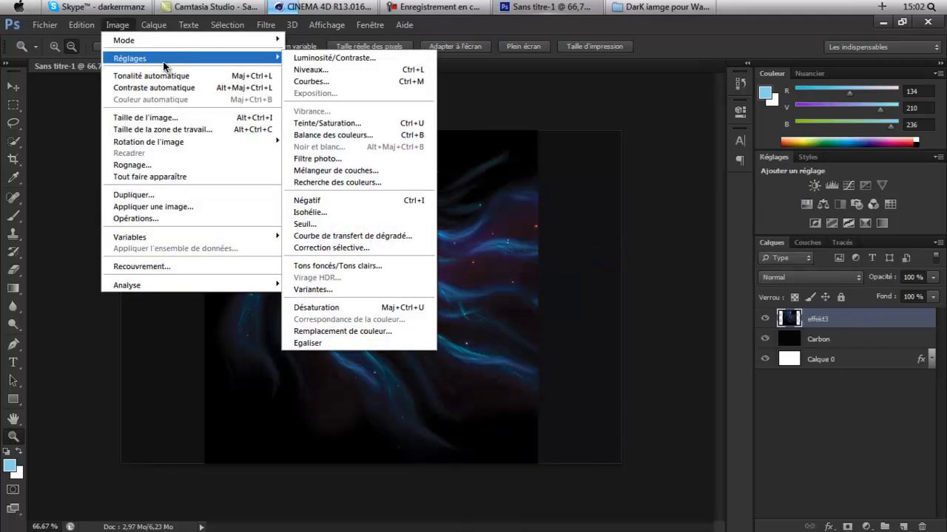
click(318, 122)
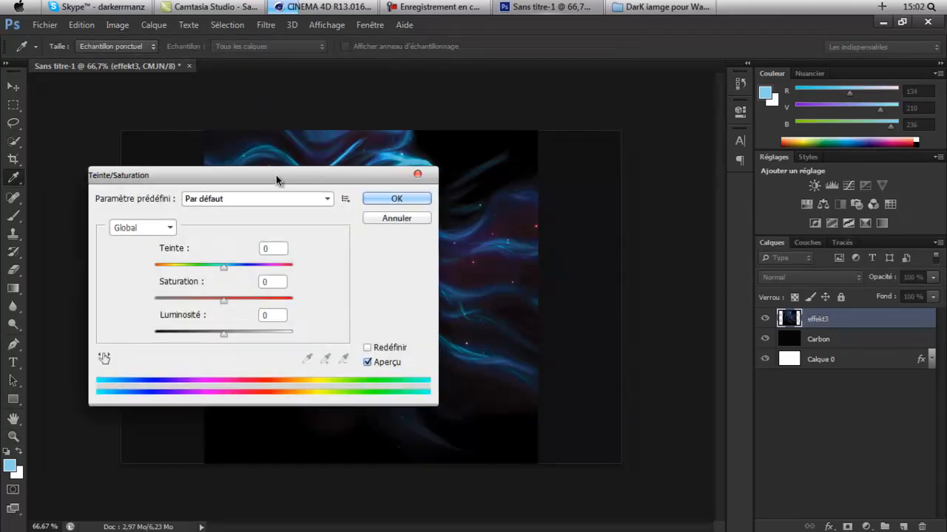
drag(276, 175, 789, 177)
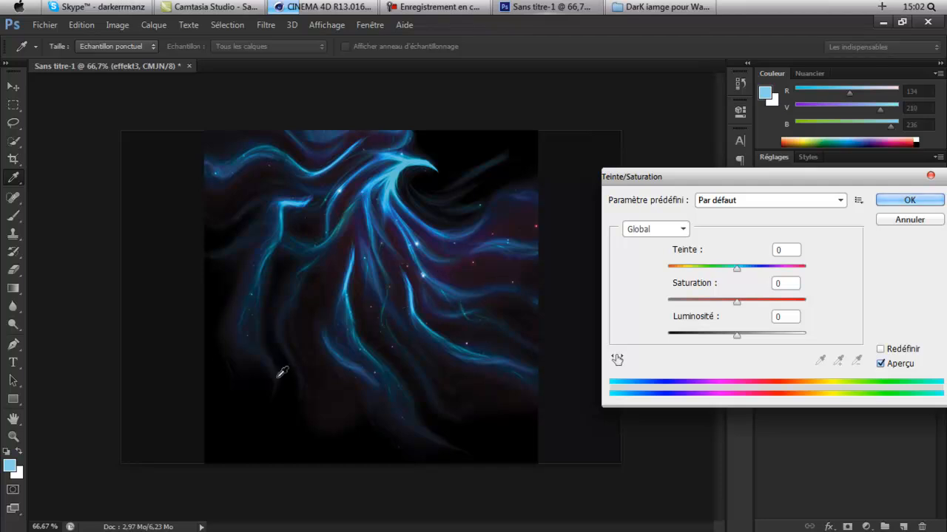
drag(712, 273, 676, 271)
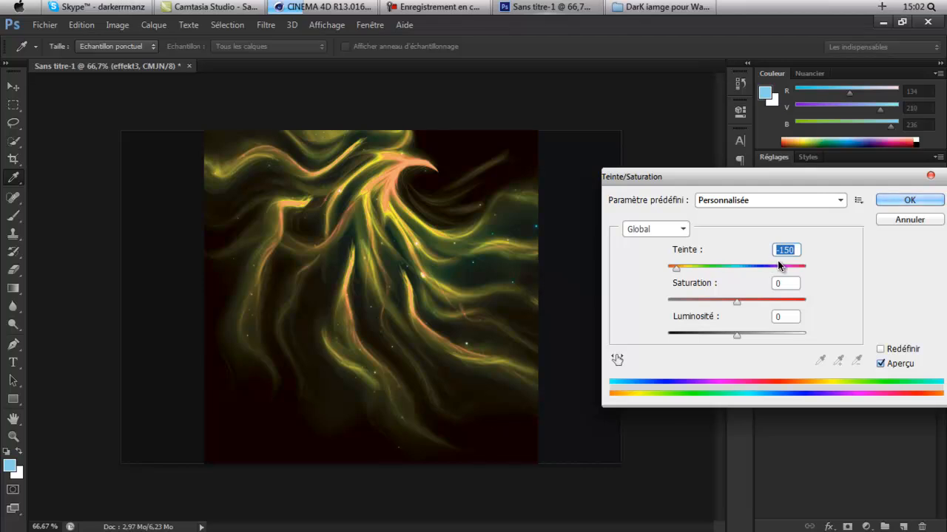
click(914, 200)
key(z)
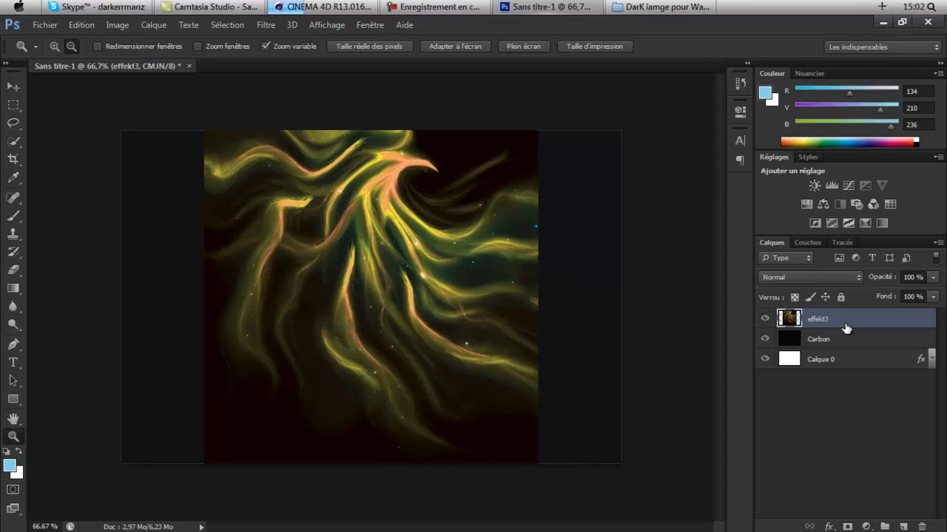
- Shift effekt3 toward the right half of the canvas with Free Transform and set its blending mode to Screen (Superposition)
key(ctrl+t)
drag(469, 350, 545, 358)
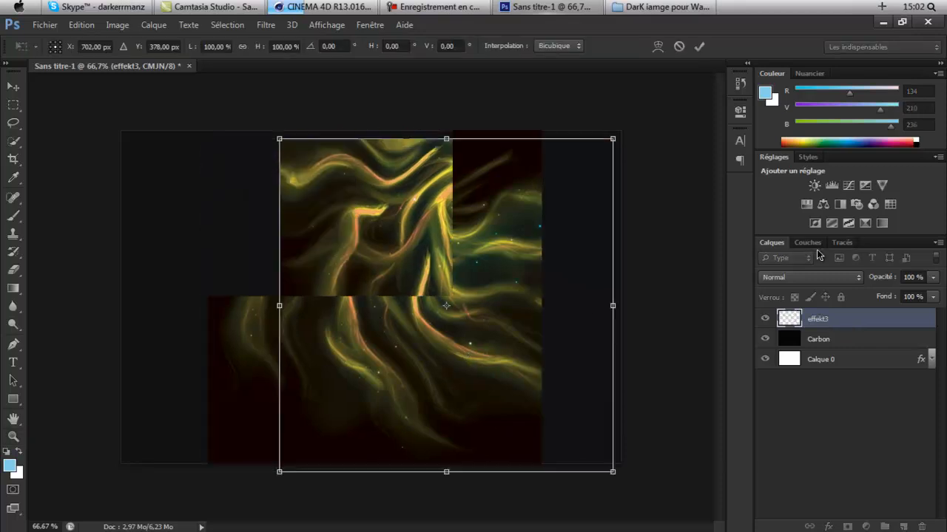
click(785, 278)
click(813, 111)
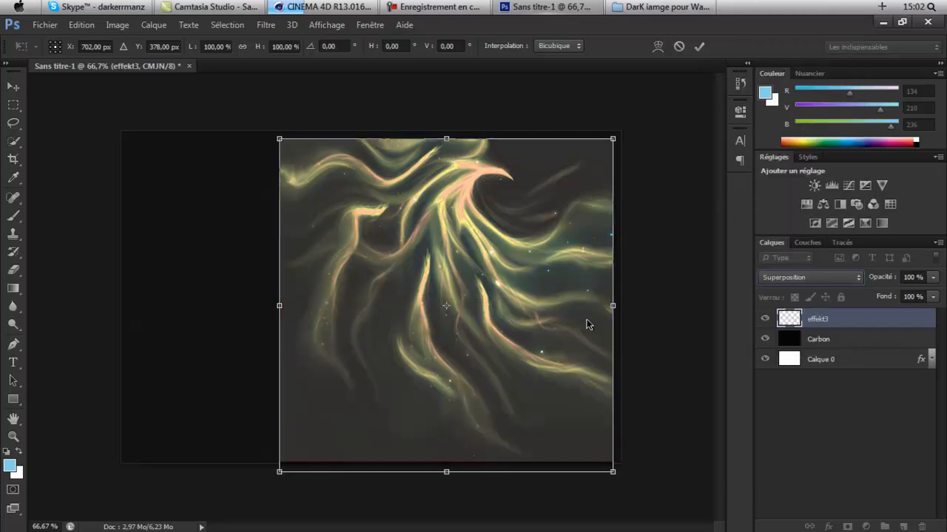
- Rotate effekt3 clockwise and position it in the canvas's upper-right corner so its strands fan downward, then apply the transformation
drag(528, 353, 584, 259)
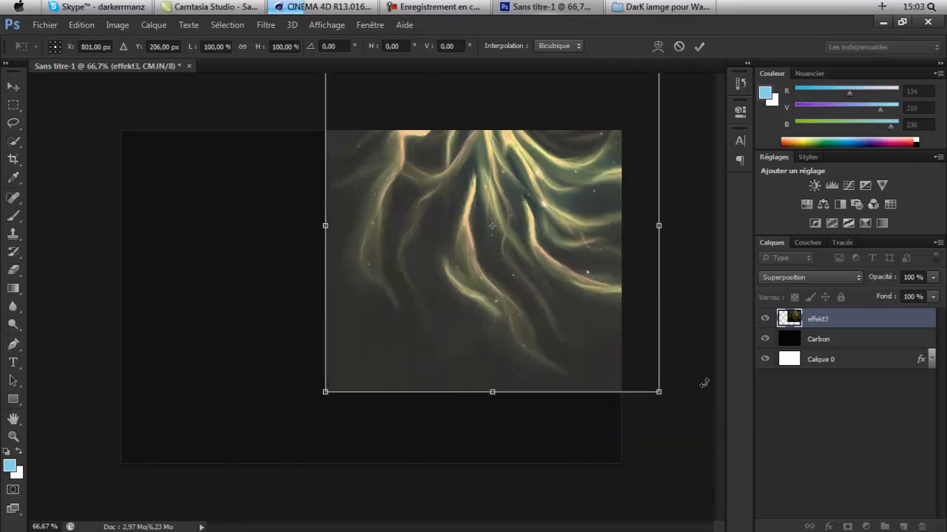
drag(640, 399, 591, 442)
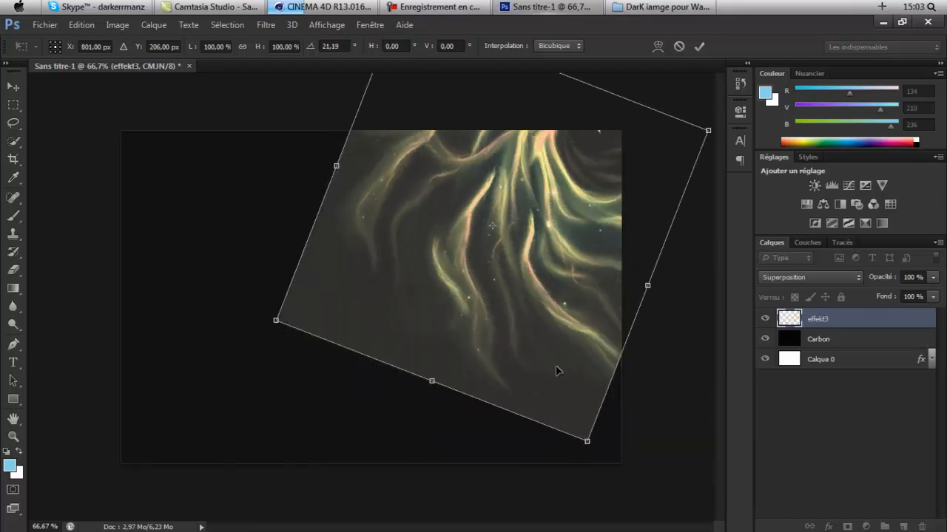
drag(556, 366, 516, 351)
drag(613, 476, 563, 477)
drag(585, 324, 584, 351)
click(13, 419)
click(387, 222)
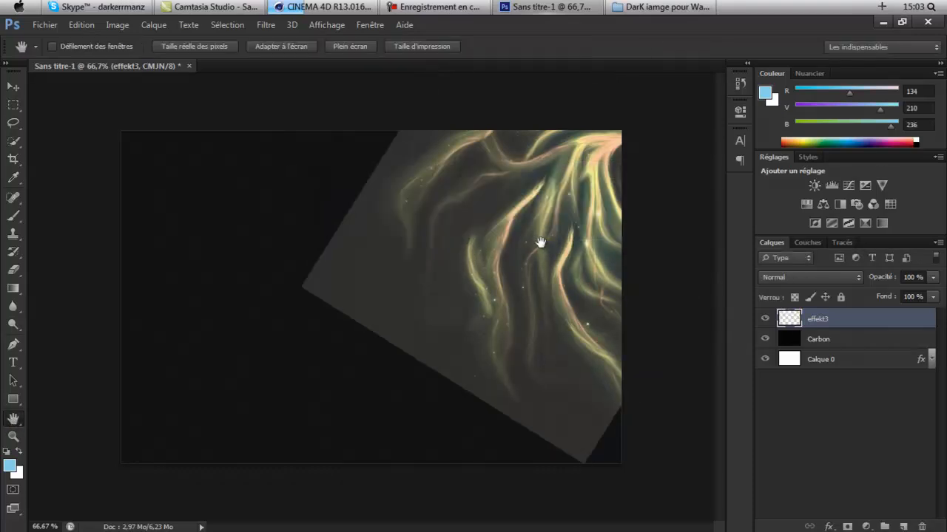
- Set Calque 0's gradient overlay (Incrustation en dégradé) to about 55% opacity and 150% scale
click(846, 342)
click(864, 361)
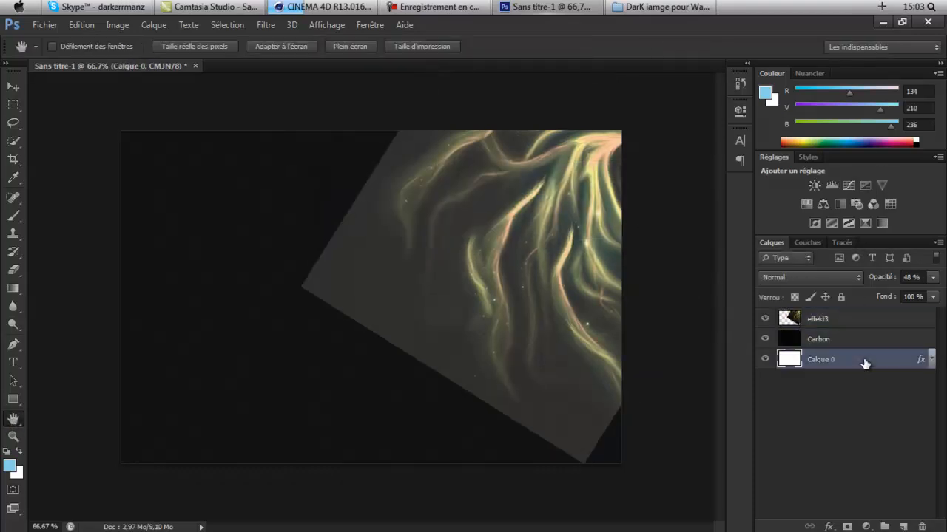
double_click(864, 361)
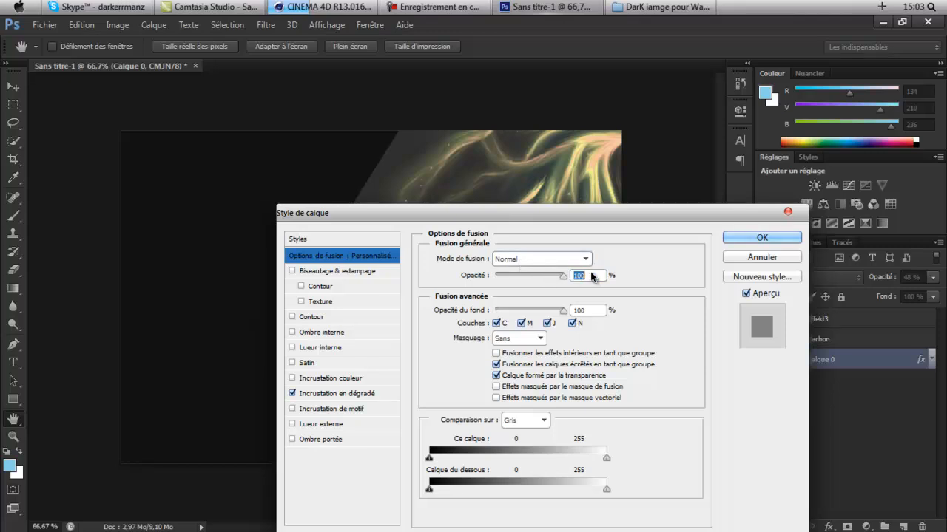
drag(572, 215, 622, 264)
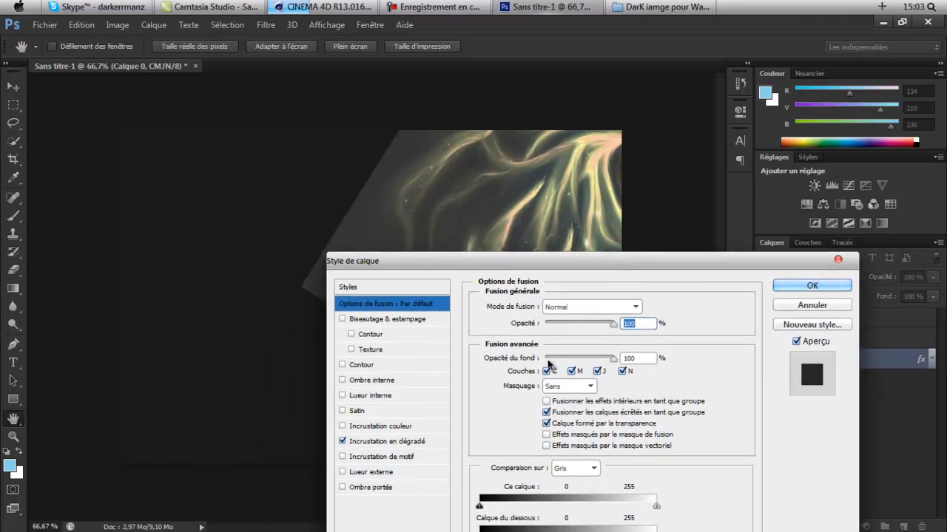
click(381, 441)
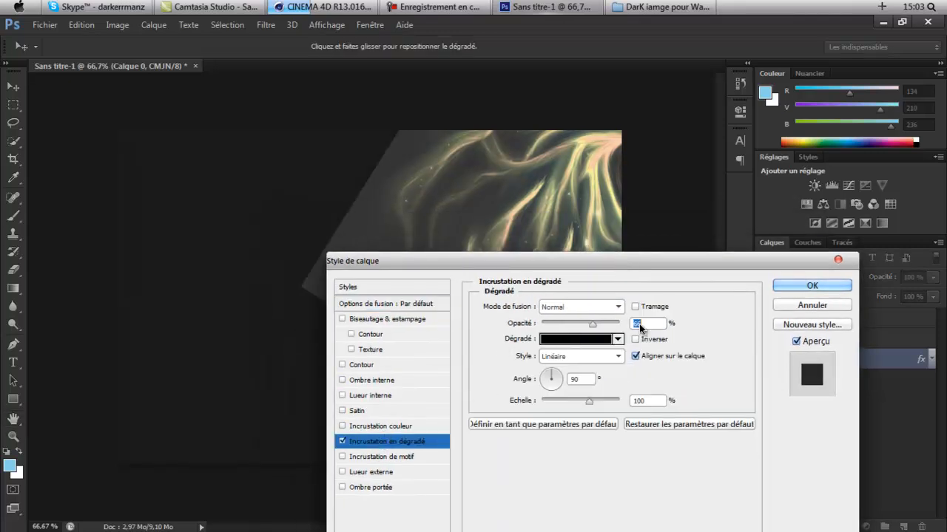
drag(681, 282, 668, 264)
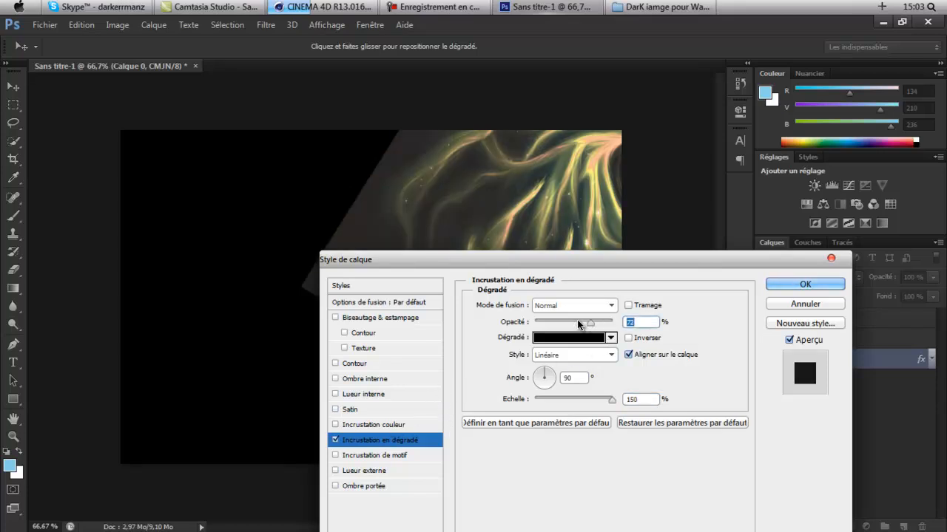
drag(592, 326, 577, 323)
drag(575, 270, 459, 391)
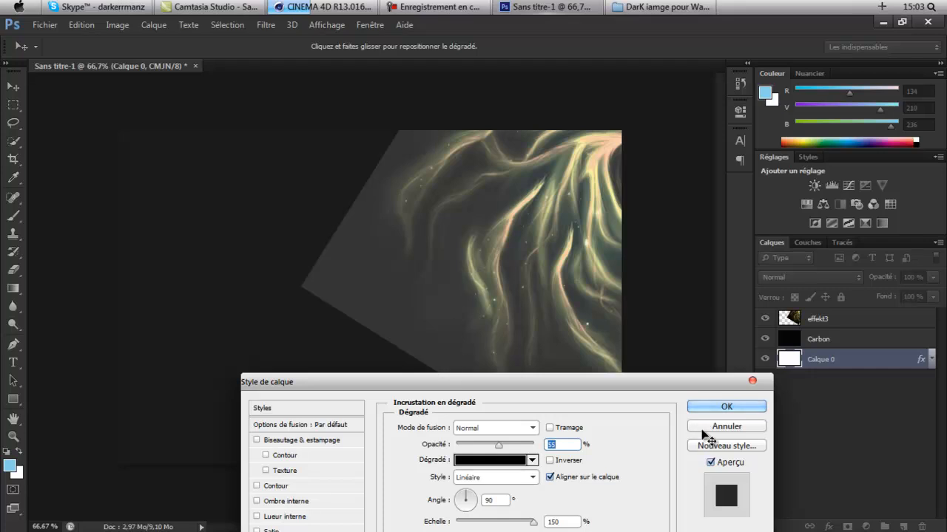
click(721, 406)
- Erase the hard left and bottom edges of the effekt3 layer with a soft 226 px eraser
click(784, 320)
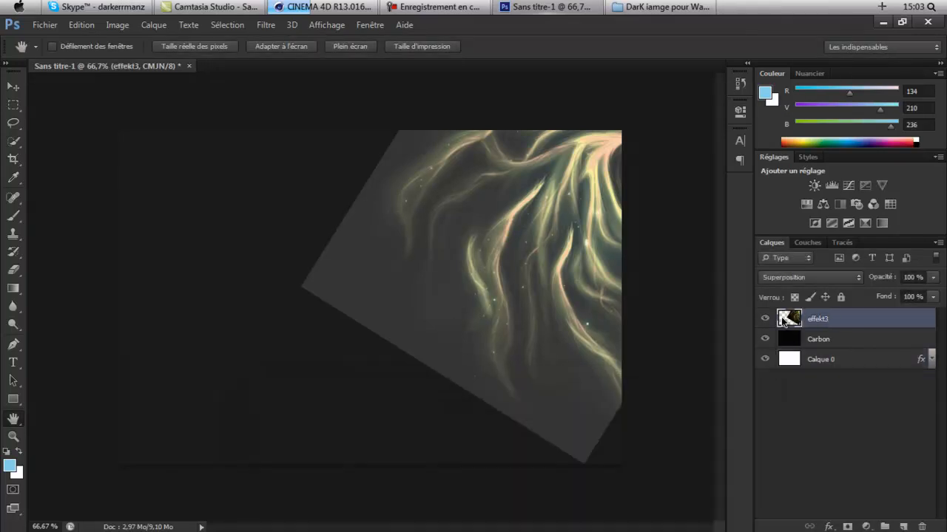
click(16, 272)
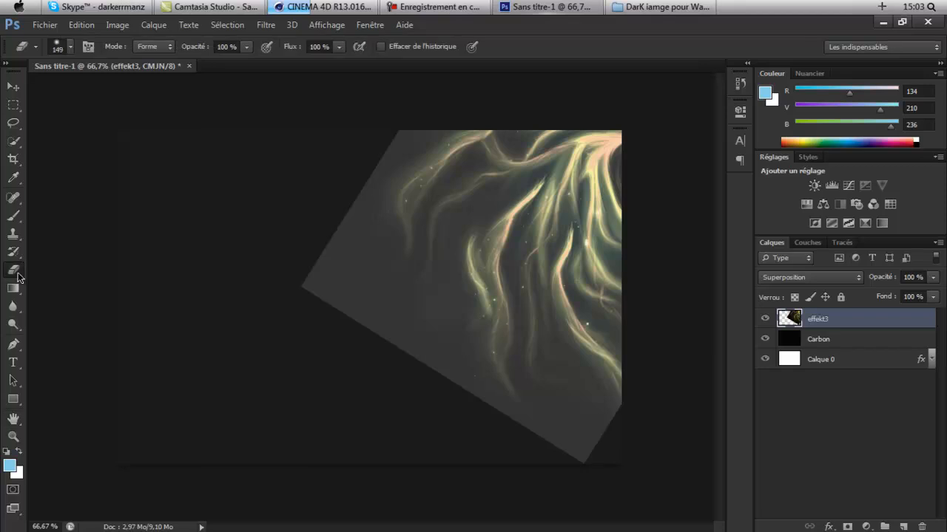
click(66, 51)
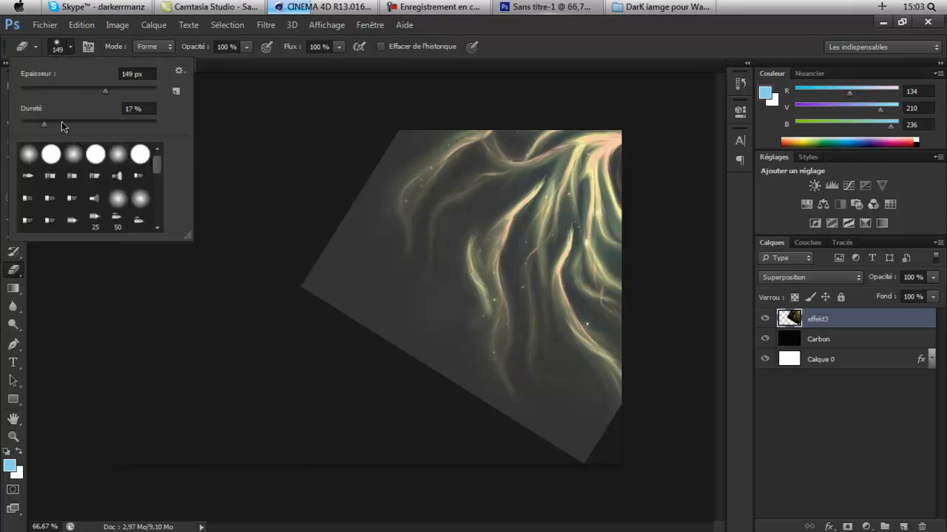
click(127, 91)
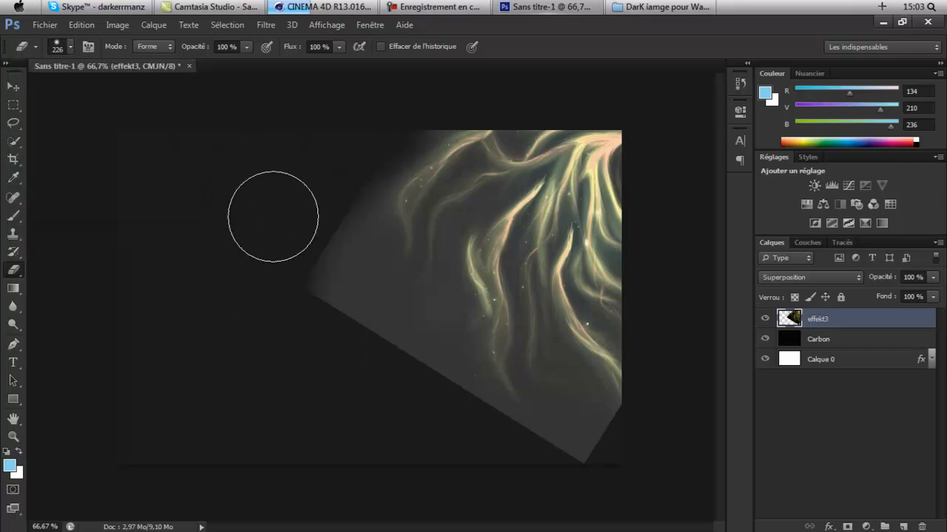
mouse_move(351, 274)
mouse_down()
mouse_move(364, 299)
mouse_move(604, 495)
mouse_move(623, 467)
mouse_move(427, 483)
mouse_move(380, 501)
mouse_up()
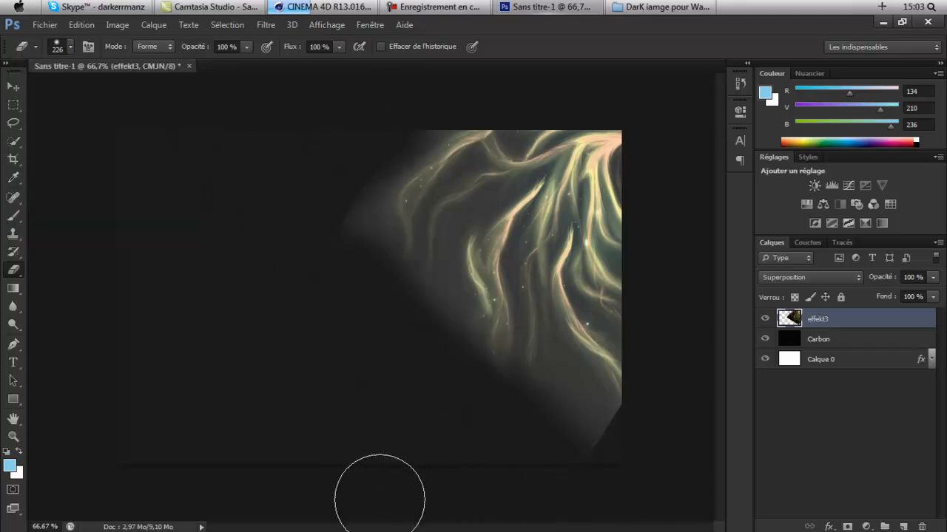
mouse_move(582, 471)
mouse_down()
mouse_move(658, 444)
mouse_move(614, 449)
mouse_move(650, 444)
mouse_up()
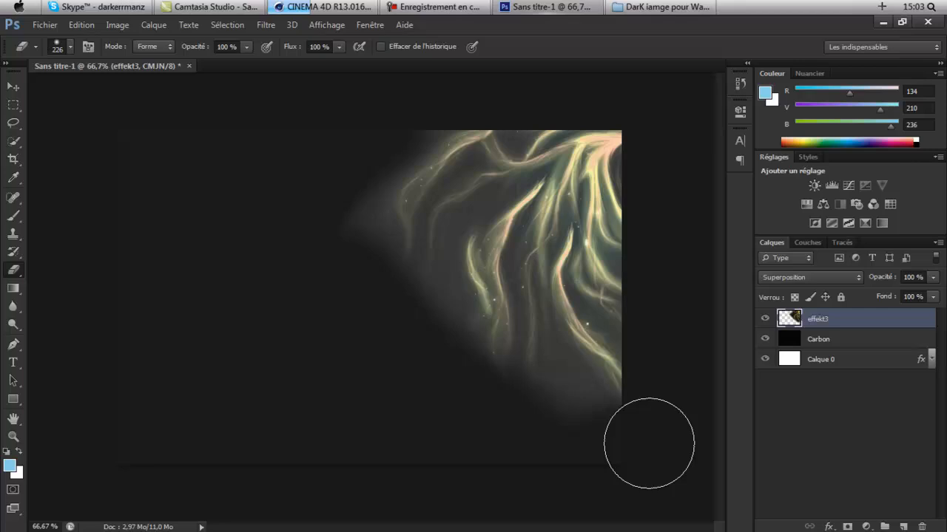
- Check the text render's progress in CINEMA 4D and return to Photoshop
click(282, 6)
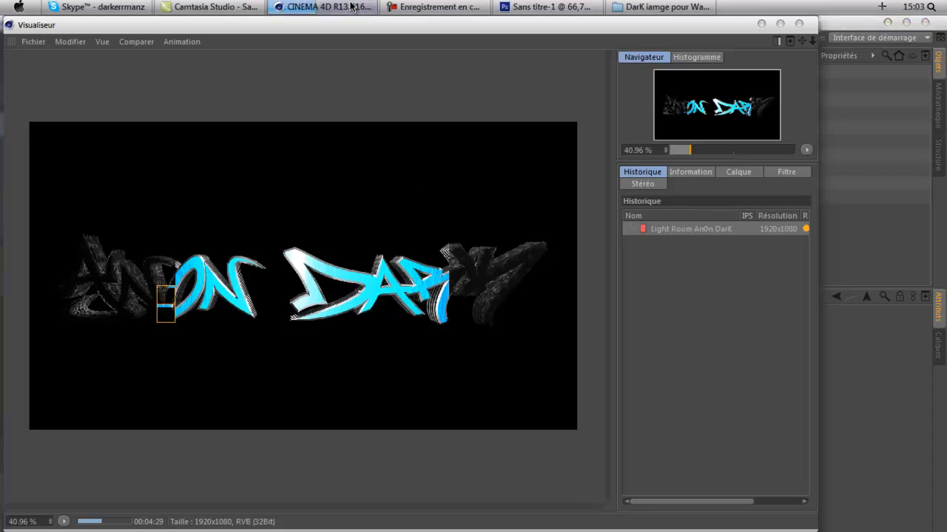
click(762, 24)
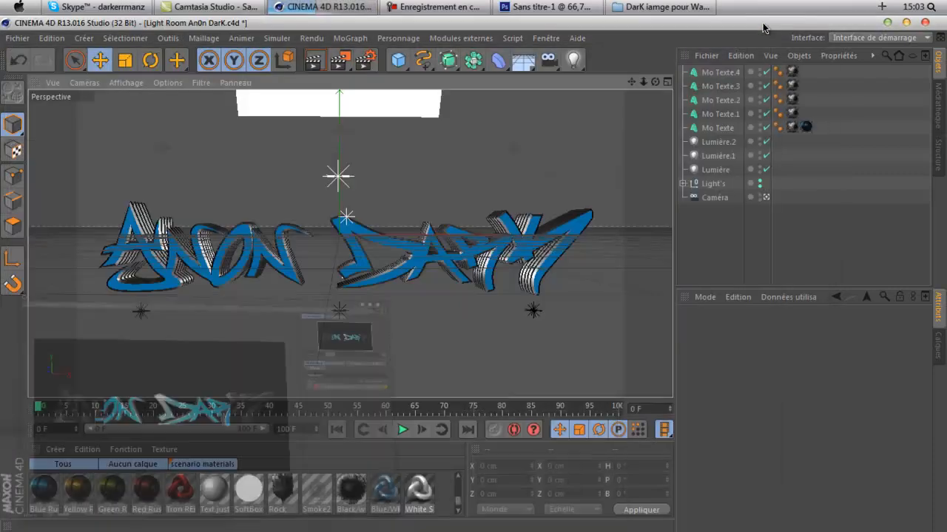
click(886, 22)
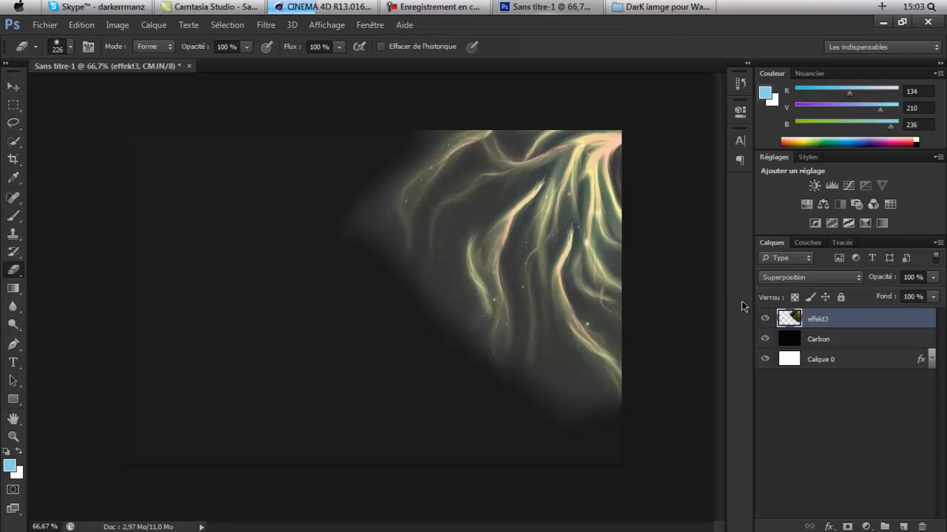
- Erase the remaining left corner of effekt3 and duplicate the layer under the name "effekt3 copie"
drag(315, 191, 373, 226)
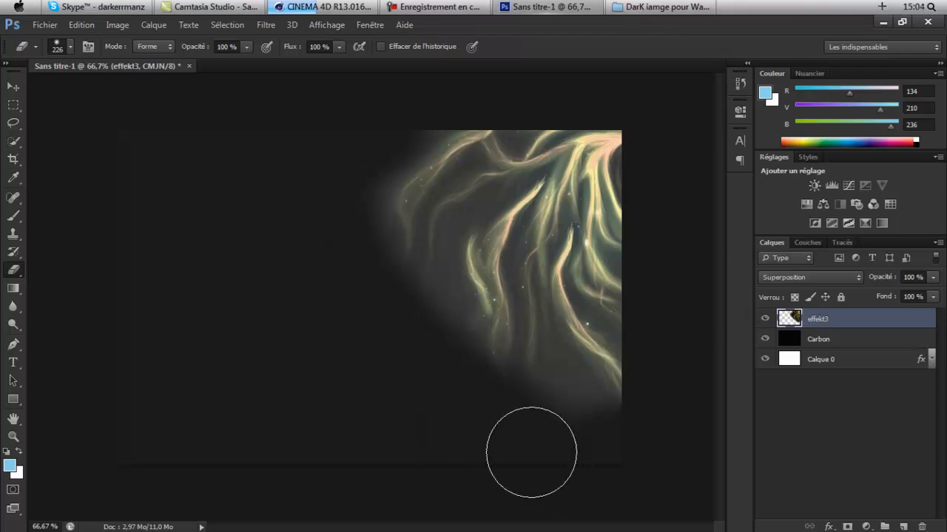
right_click(806, 320)
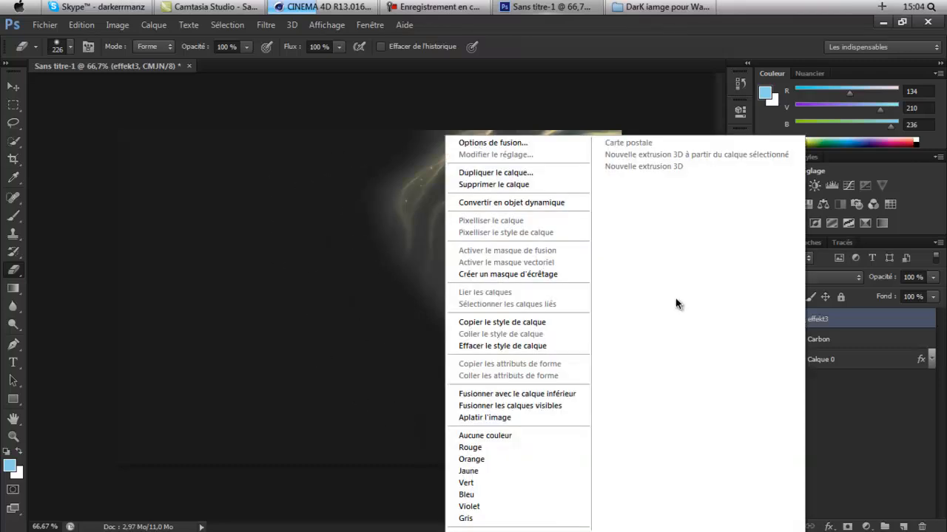
click(521, 171)
click(585, 154)
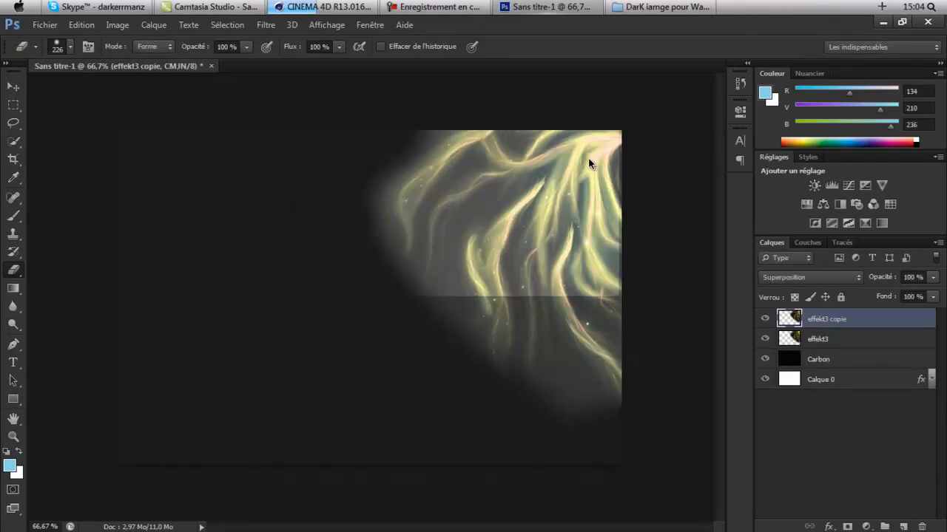
- Rotate the effekt3 copie layer 180° and move it into the canvas's lower-left corner, opposite the original light effect
key(ctrl+t)
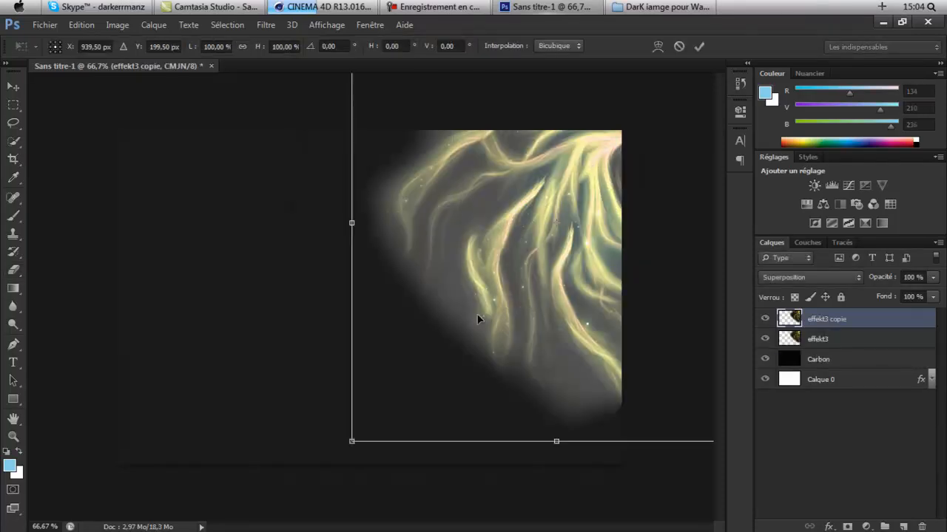
drag(477, 319, 373, 364)
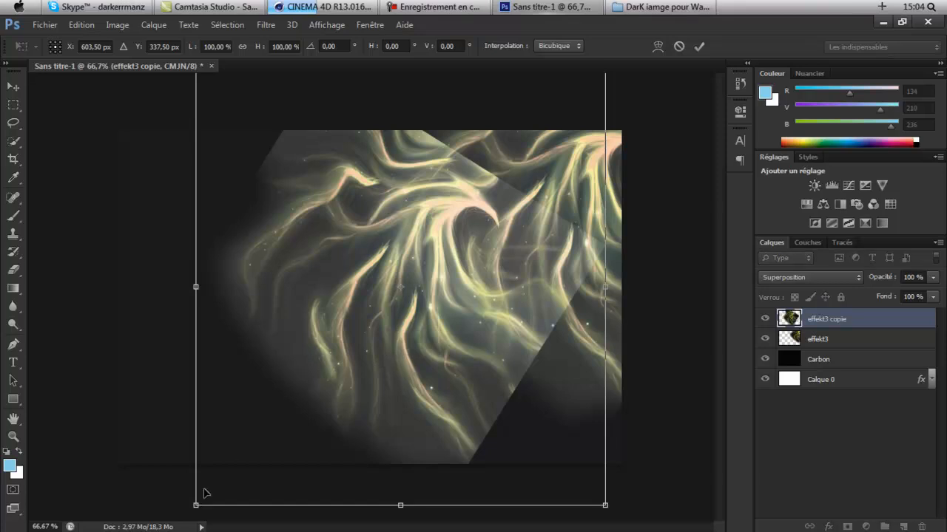
right_click(387, 340)
click(490, 261)
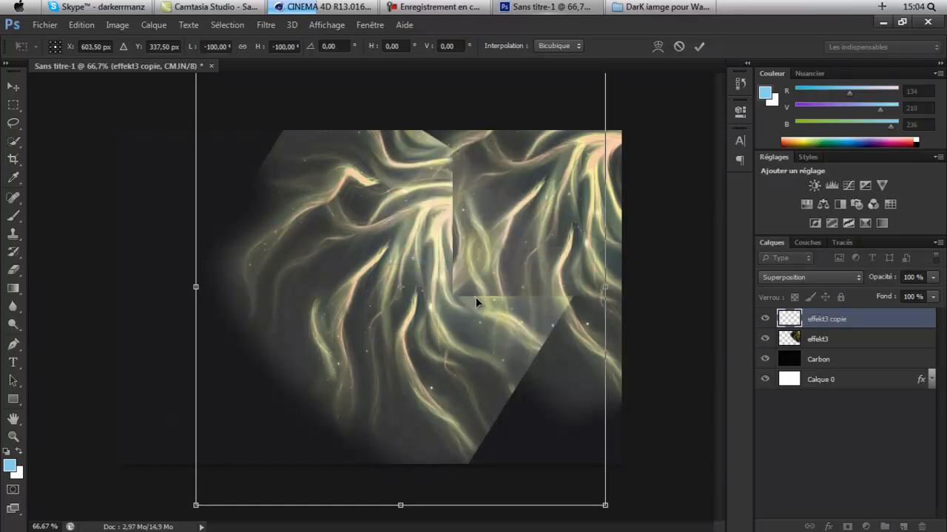
drag(463, 299, 315, 368)
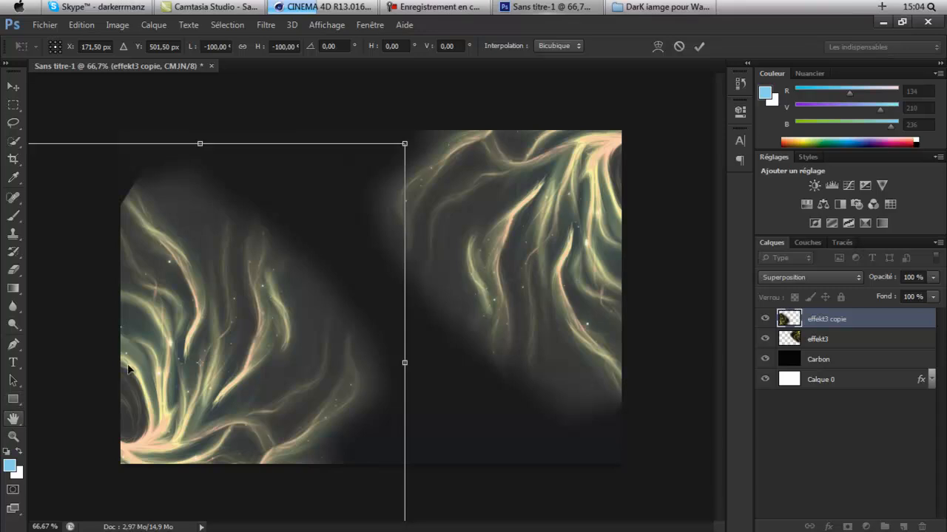
drag(220, 313, 204, 313)
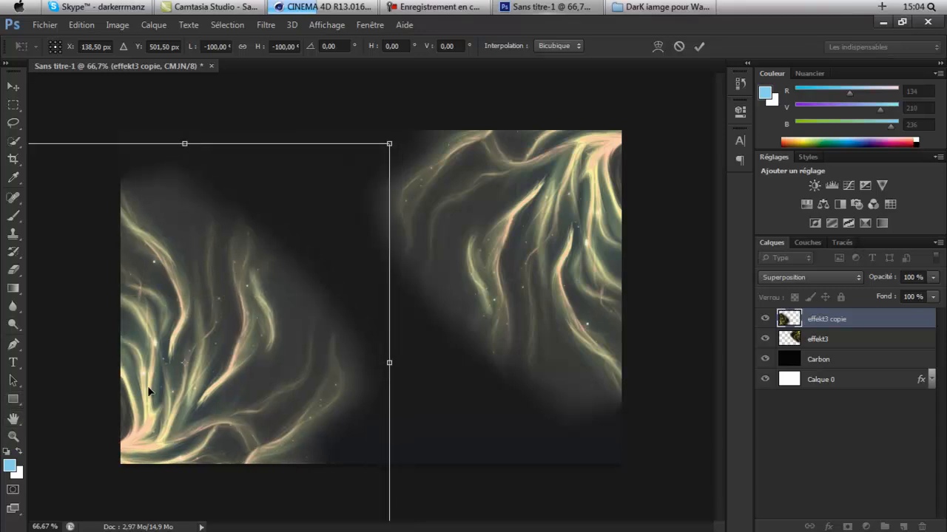
click(13, 418)
click(414, 217)
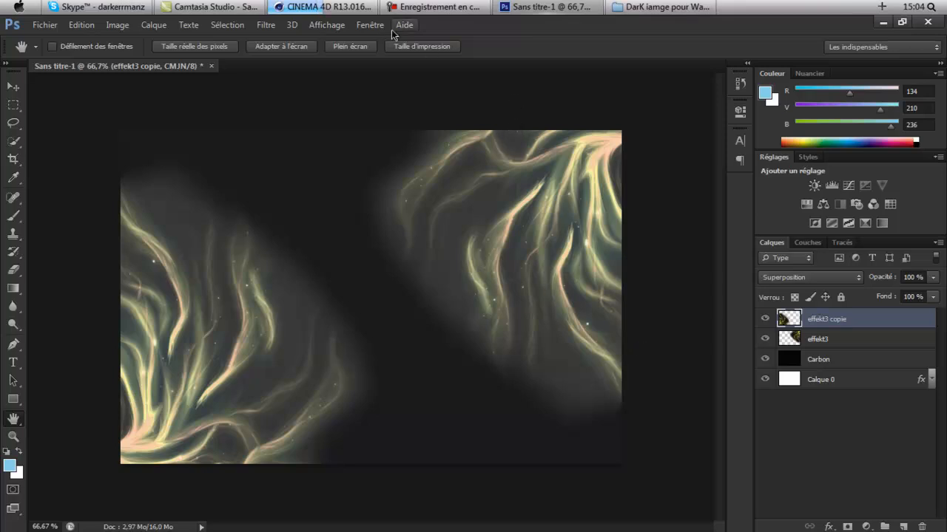
- Check in CINEMA 4D how far the An0n DarK render has progressed
click(337, 6)
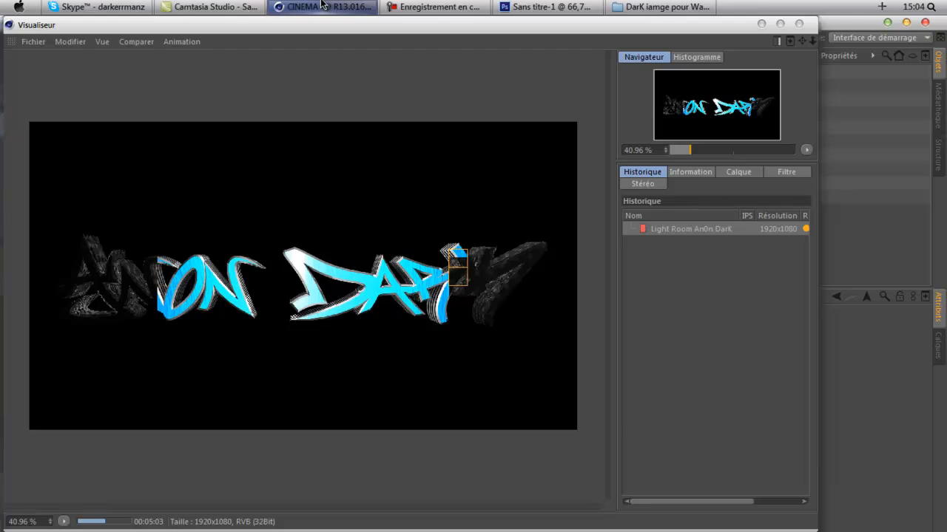
click(336, 5)
click(337, 5)
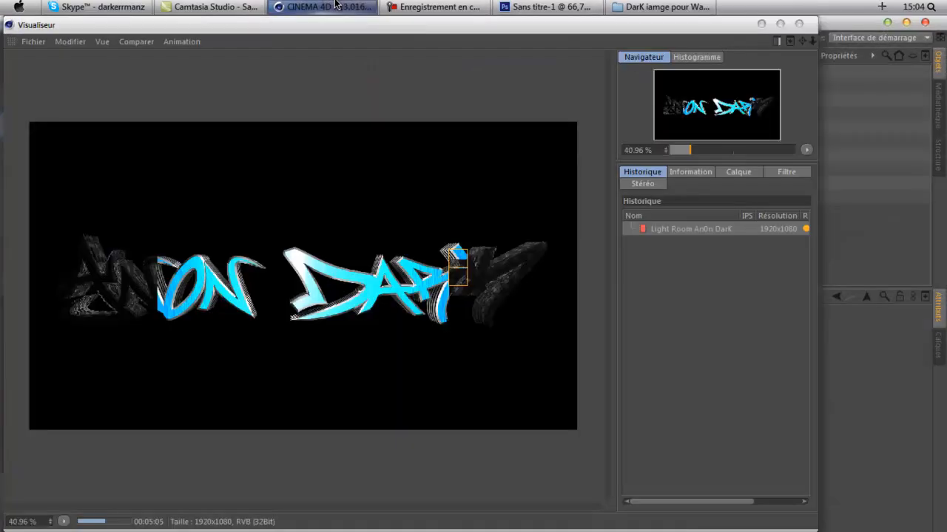
click(336, 6)
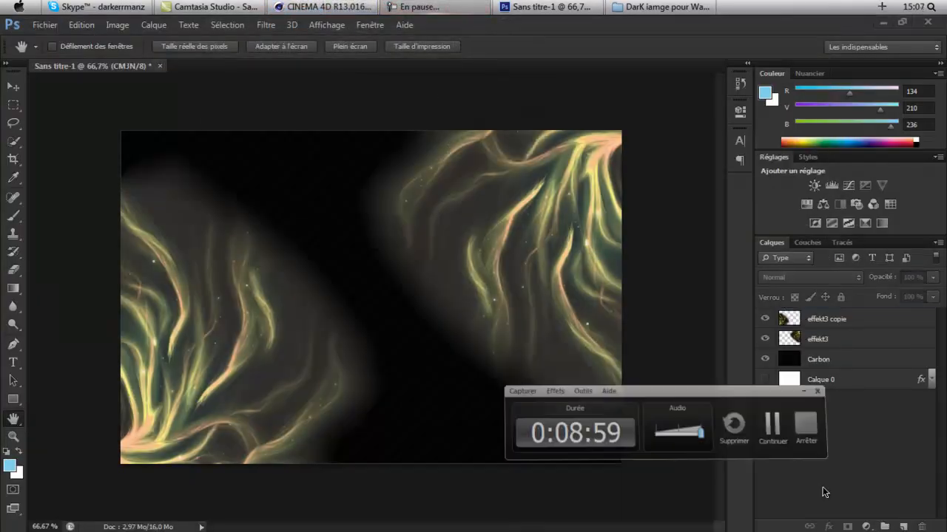
- Save the CINEMA 4D text render as an 8-bit PNG still image with alpha channel, named "anon dark", on the desktop (Bureau)
click(818, 486)
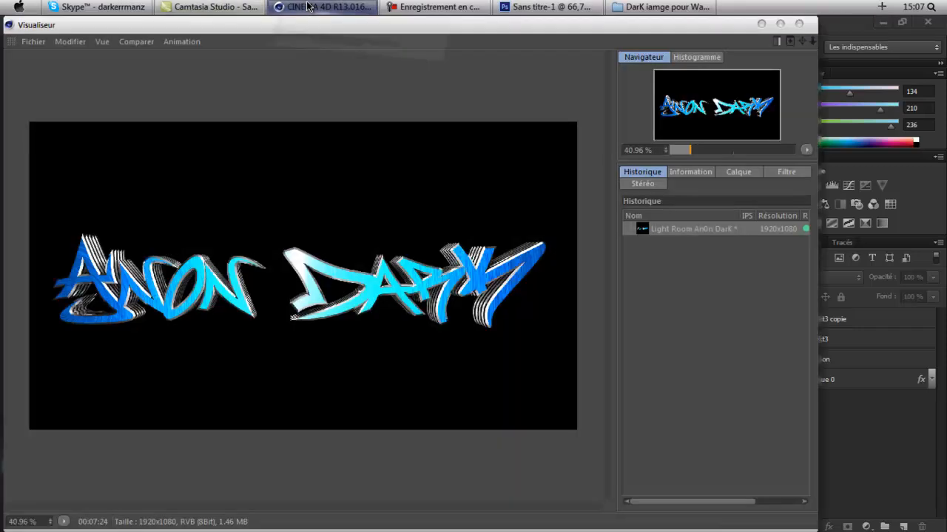
click(308, 6)
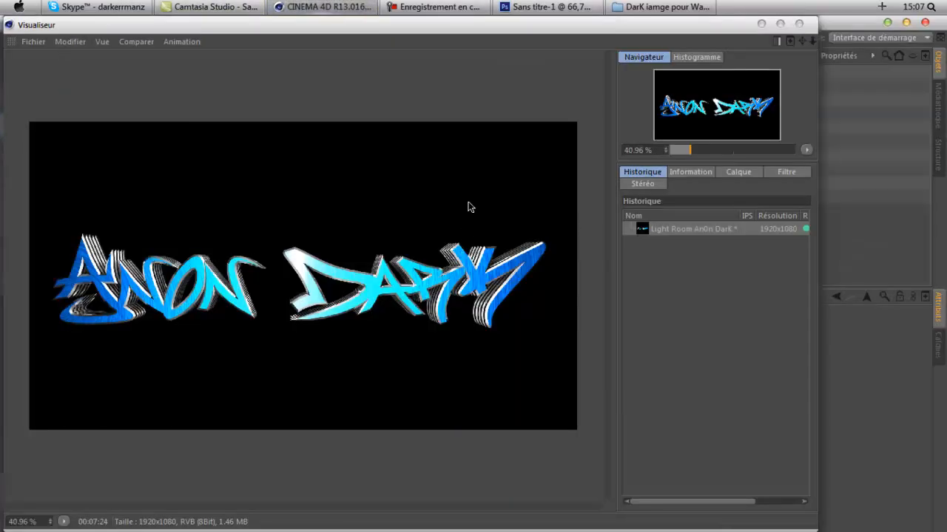
right_click(721, 231)
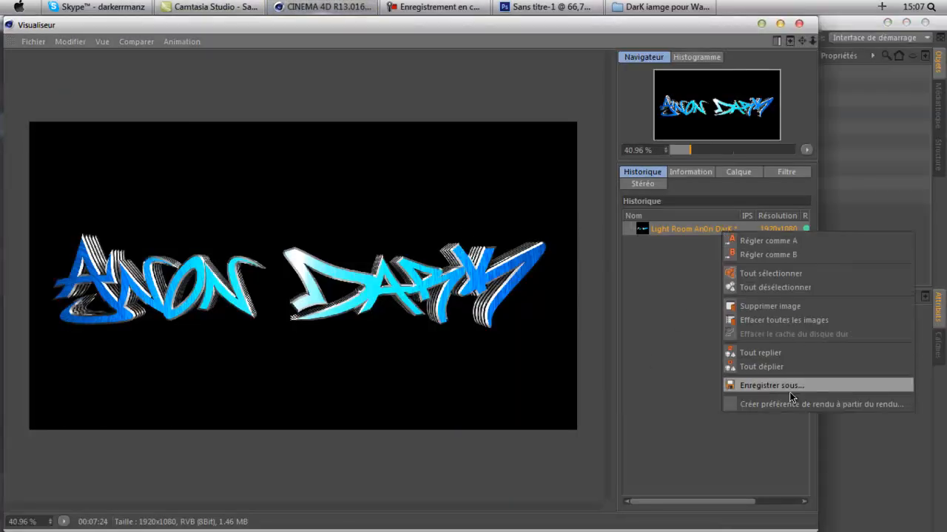
click(664, 229)
right_click(703, 231)
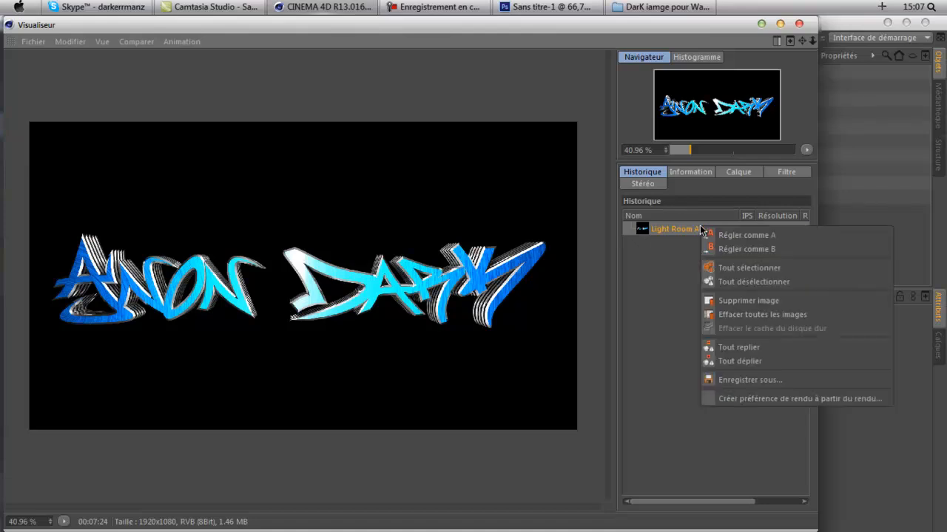
click(760, 378)
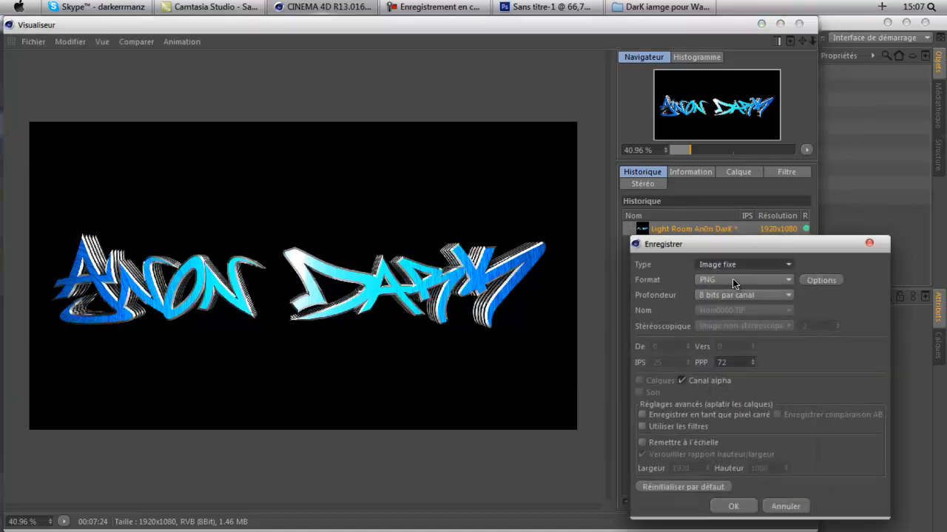
click(733, 505)
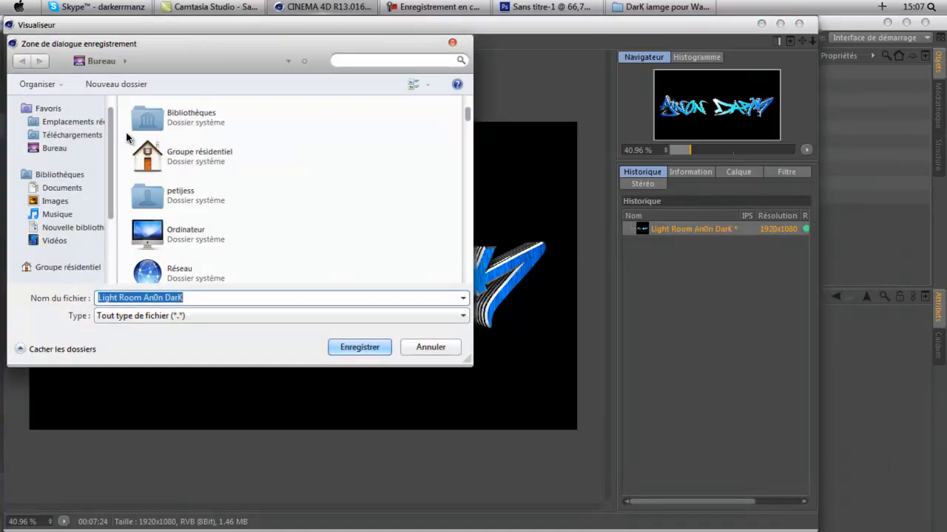
click(78, 148)
click(300, 299)
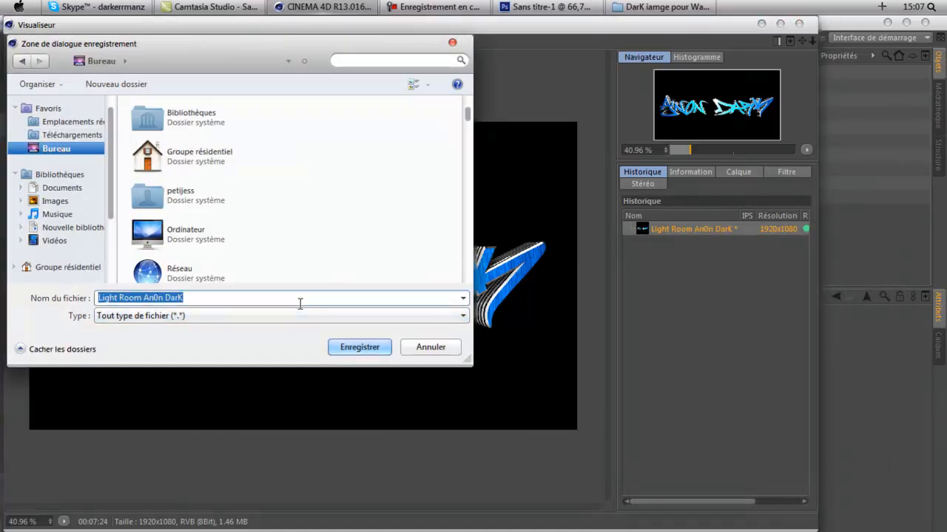
key(BackSpace)
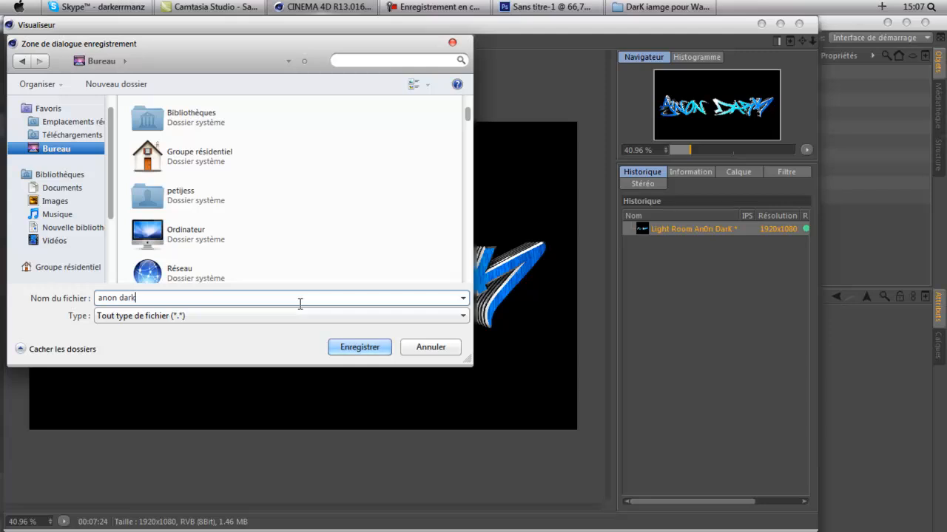
key(Return)
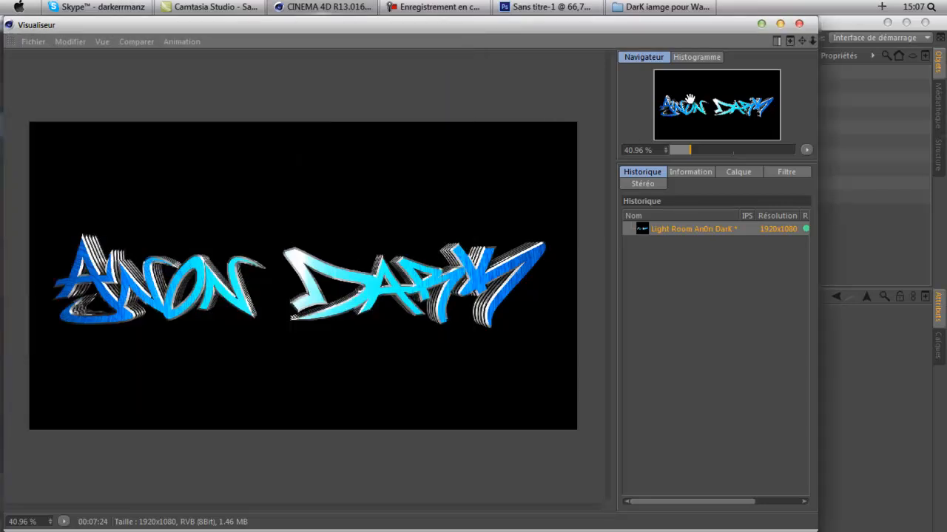
- Close the render viewer and exit CINEMA 4D
click(804, 23)
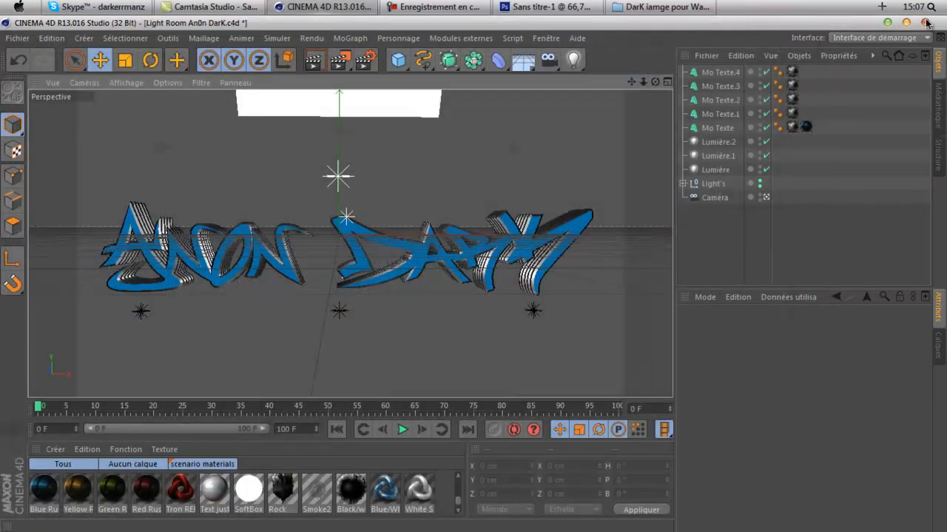
click(926, 22)
click(553, 326)
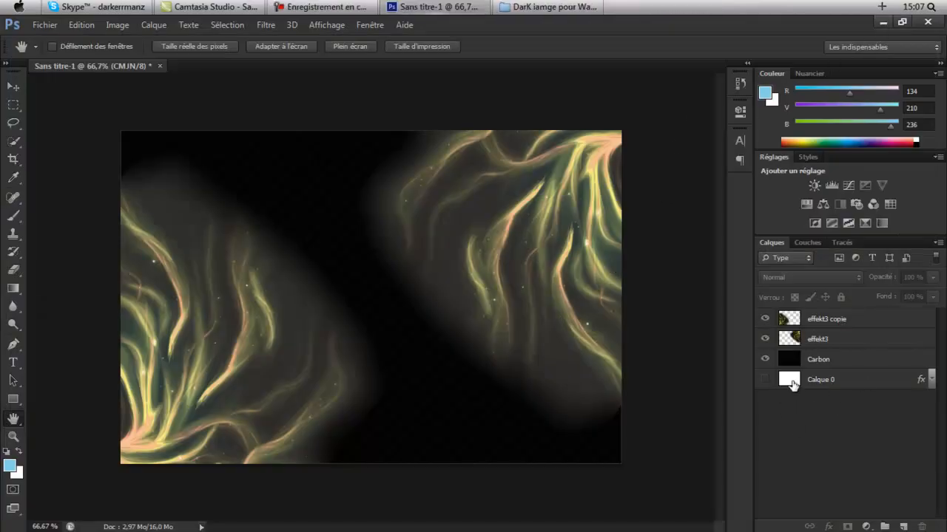
- Compare the composition with Calque 0 shown and hidden, leaving the layer hidden
click(766, 381)
click(766, 381)
click(762, 381)
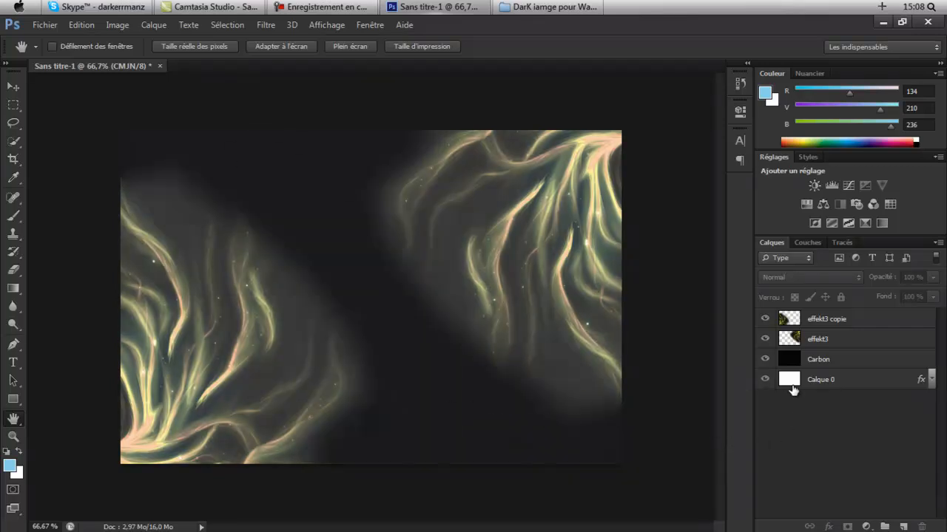
click(765, 380)
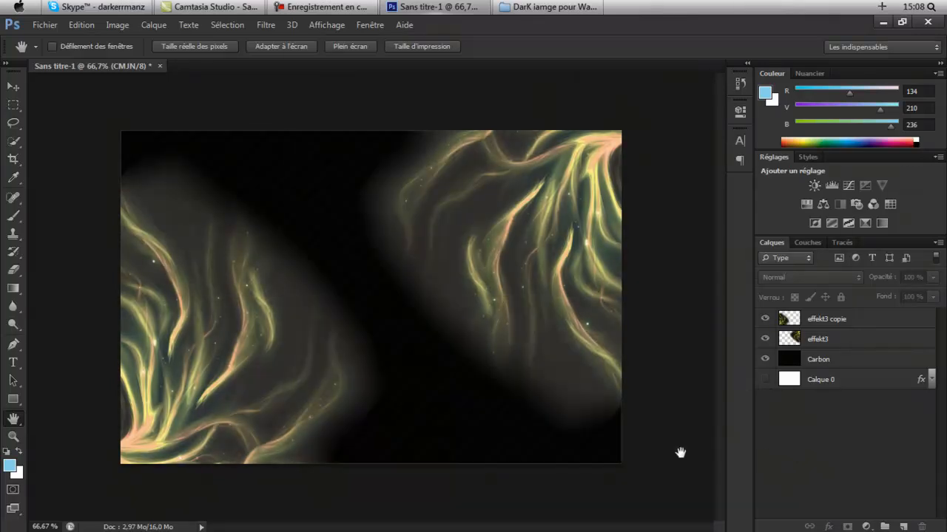
- Minimise the open windows and place the anon dark image from the desktop into the Photoshop wallpaper document
click(881, 23)
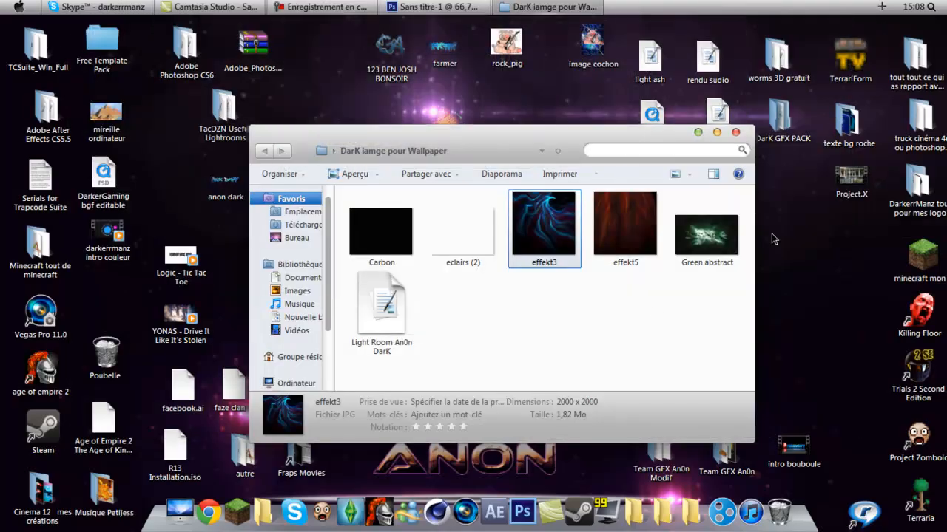
click(716, 133)
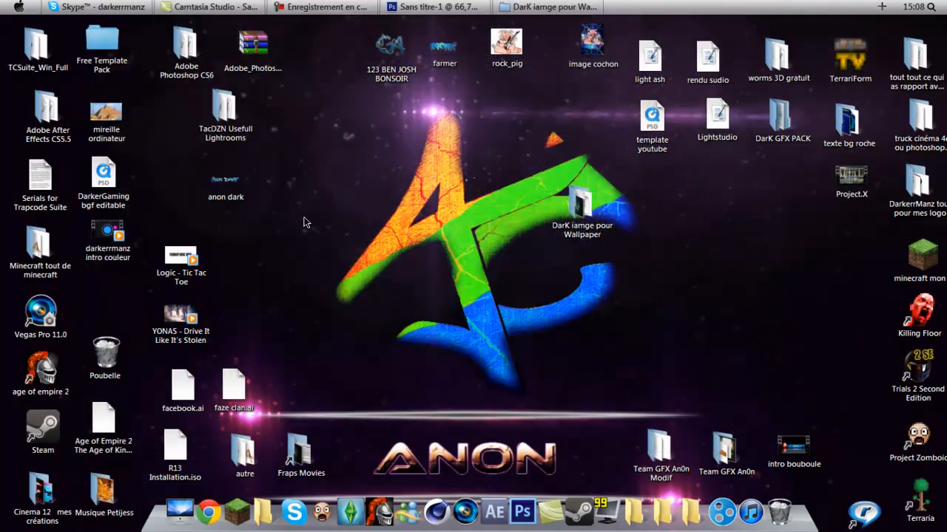
drag(234, 182, 301, 236)
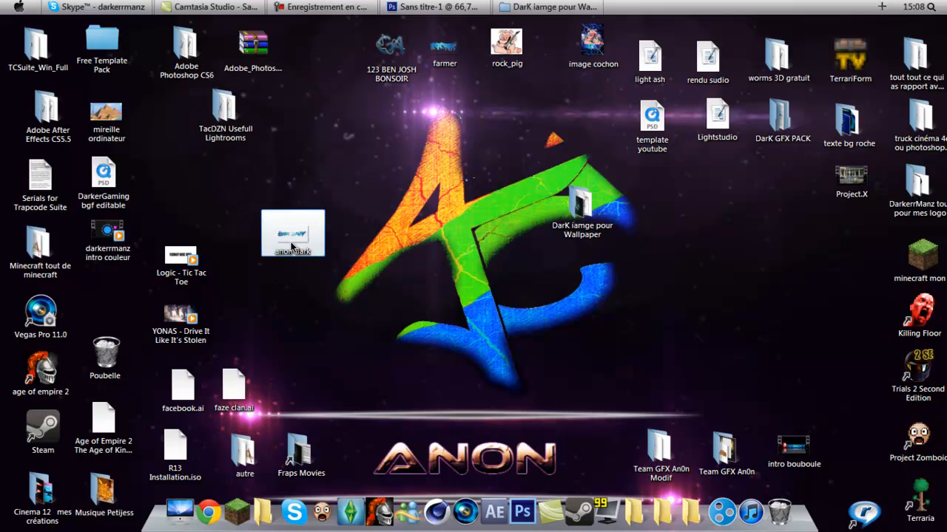
click(437, 6)
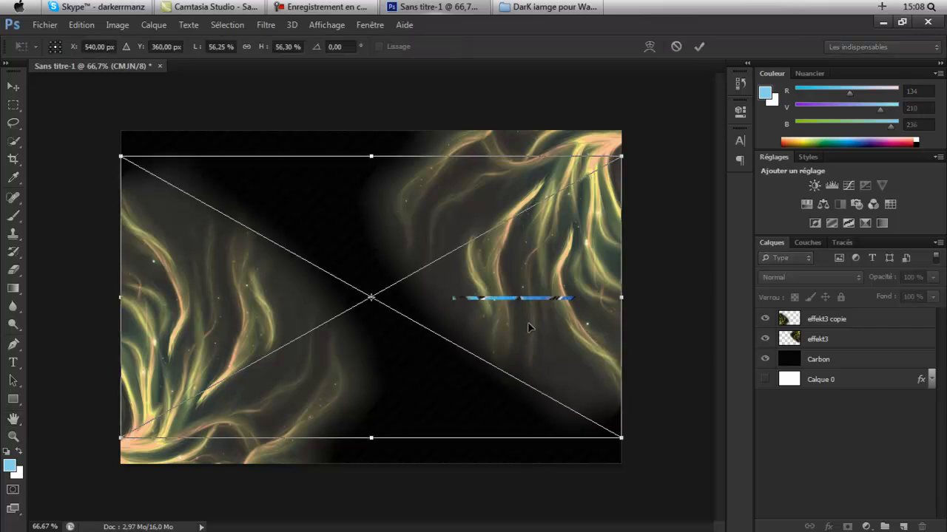
- Scale the placed anon dark text to 50% width and 46.76% height, centre it on the canvas, and rasterize its layer
drag(497, 319, 496, 329)
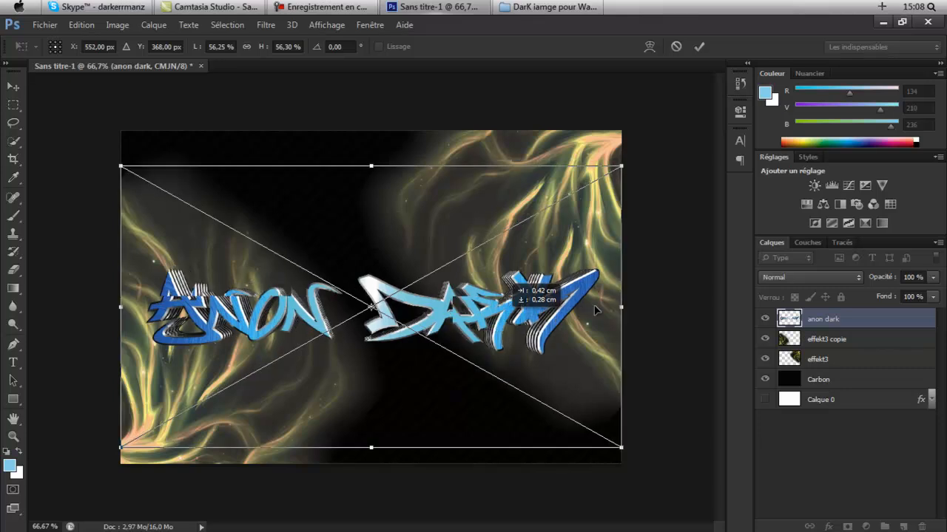
drag(622, 305, 566, 301)
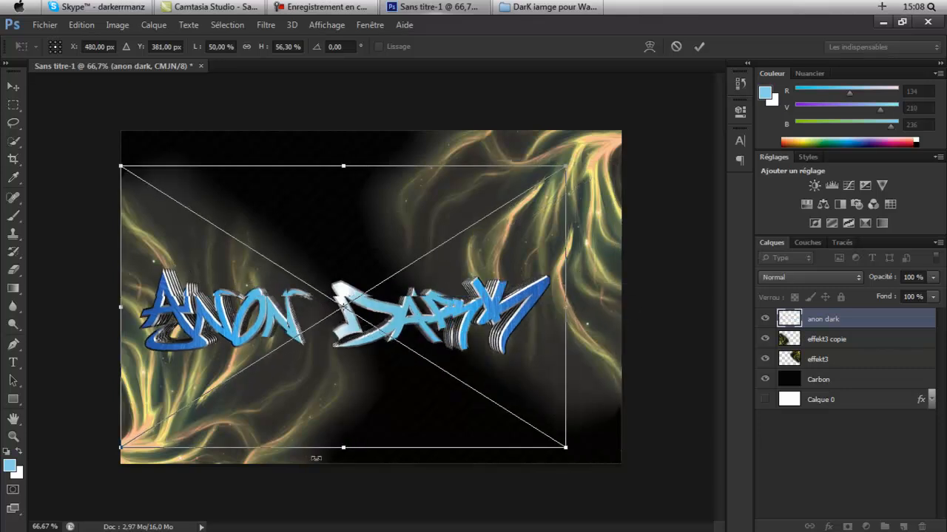
drag(345, 447, 339, 399)
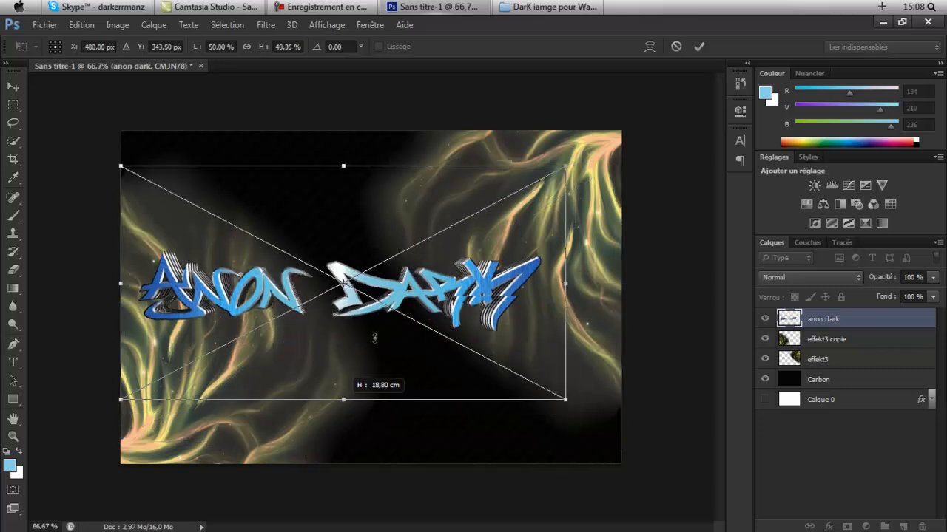
drag(376, 337, 405, 369)
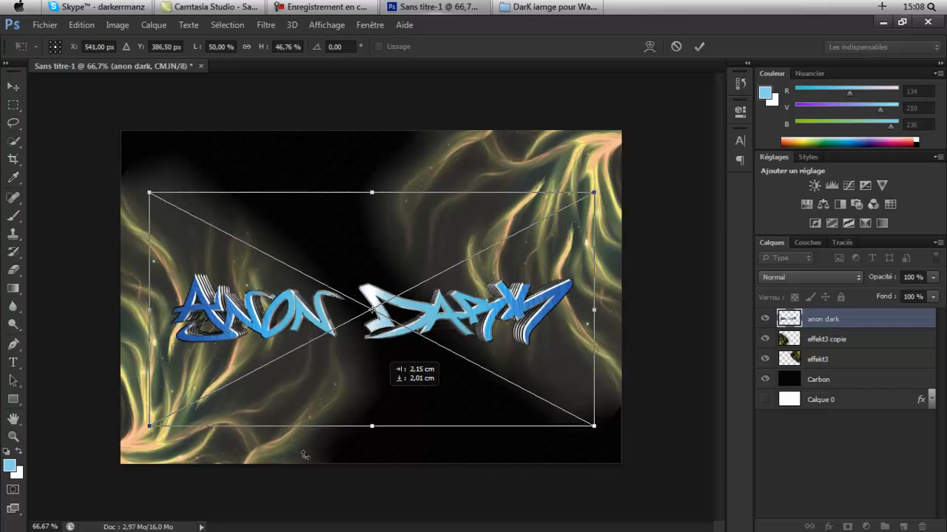
click(15, 419)
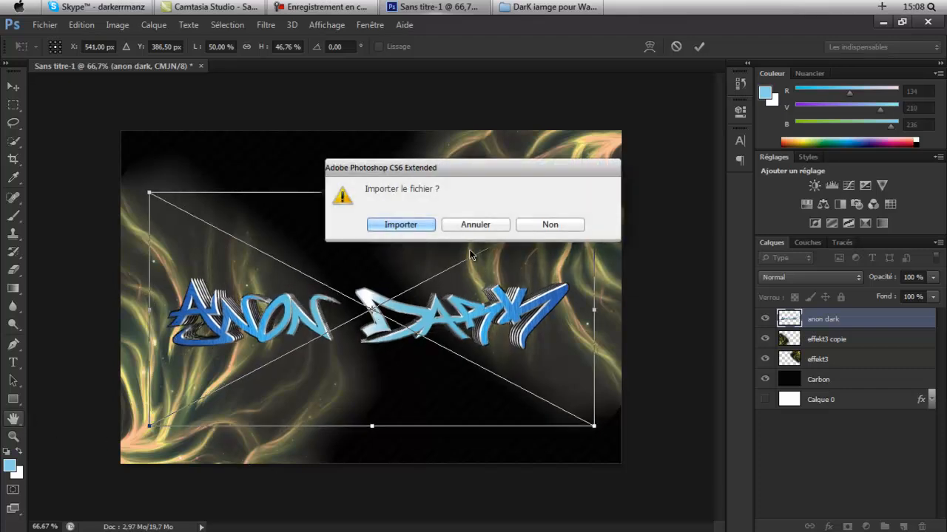
click(393, 226)
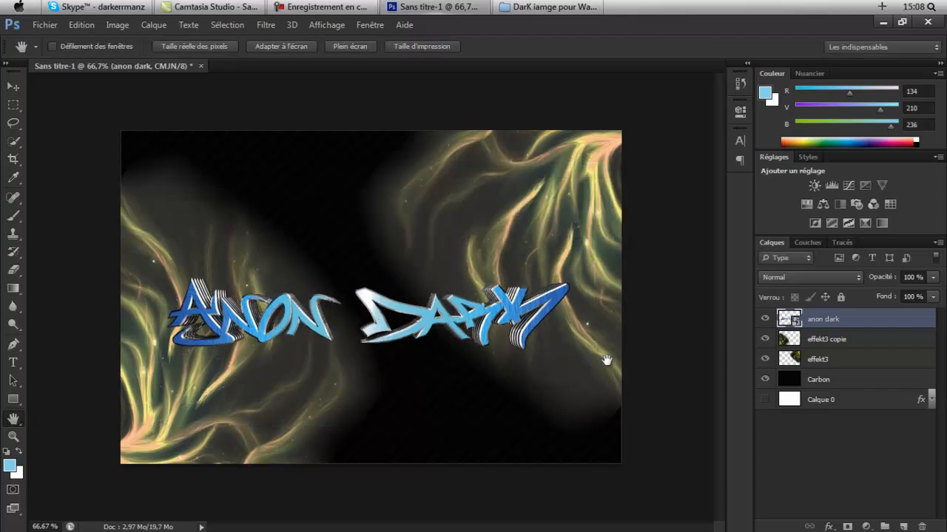
right_click(795, 321)
click(520, 249)
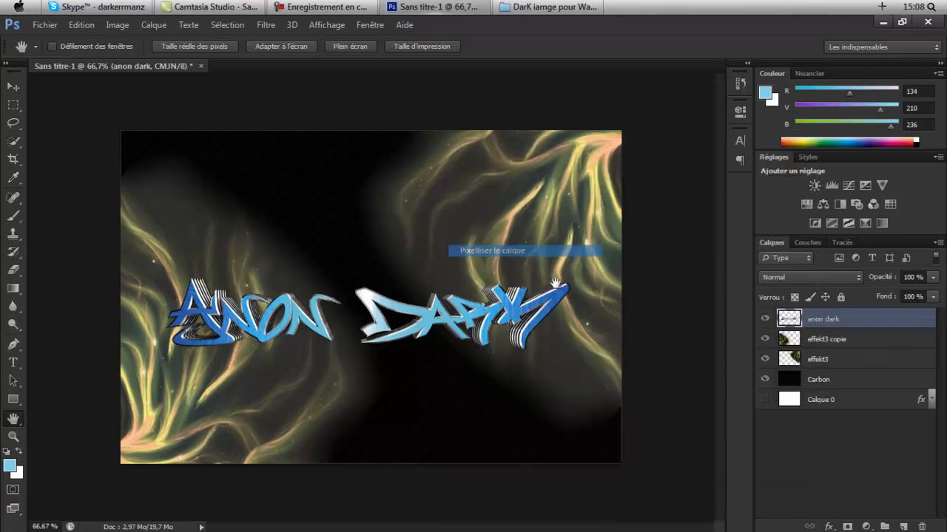
- Duplicate the effekt3 copie layer to strengthen the light effect in the canvas's lower-left corner
right_click(848, 350)
click(875, 346)
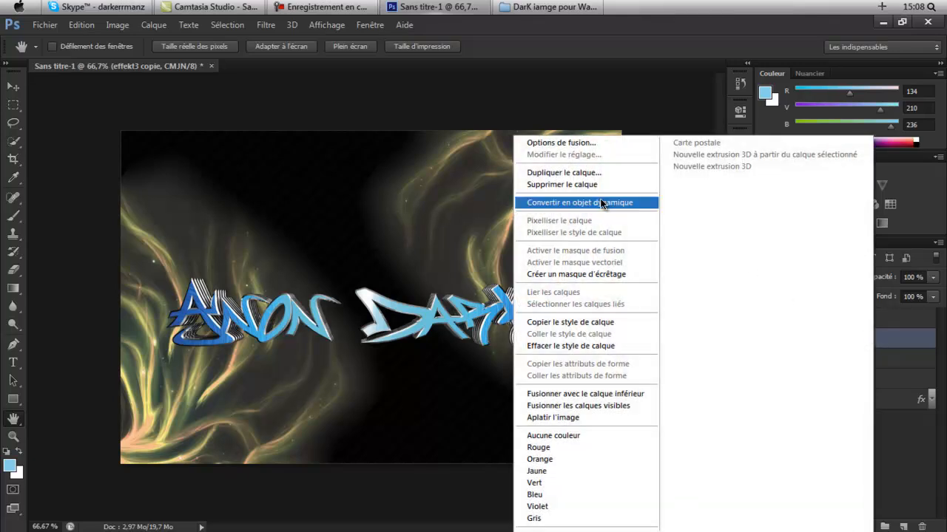
click(589, 174)
click(582, 157)
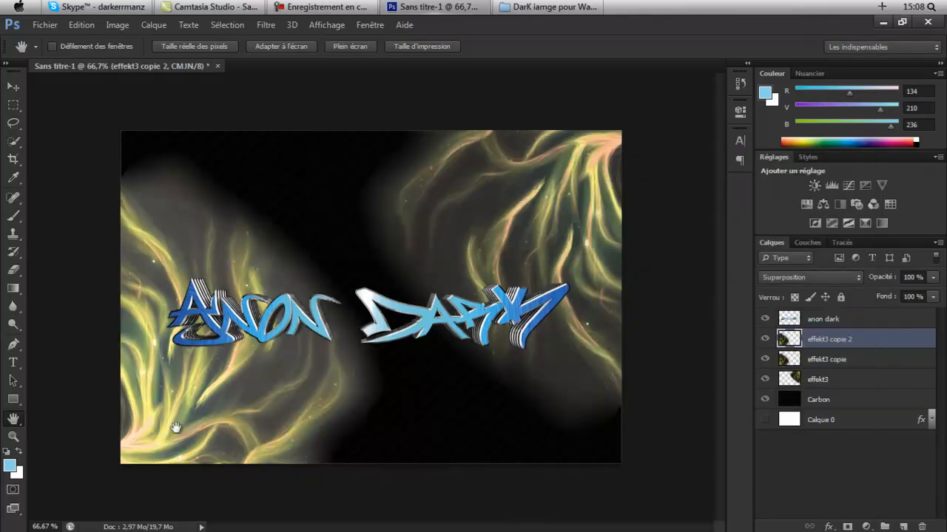
- Shift the effekt3 copie 2 light effect from the canvas's lower-left corner to about X 395.5 px, Y 540.5 px
key(ctrl+t)
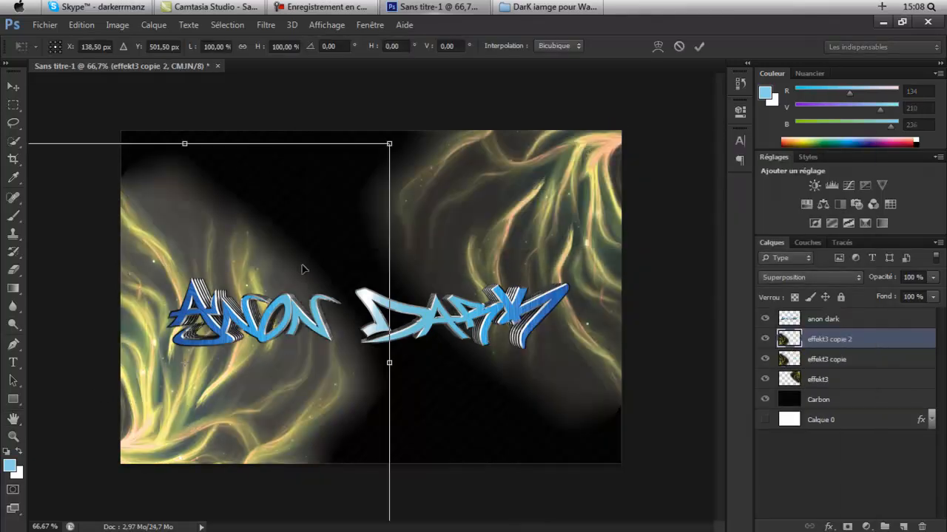
drag(302, 269, 422, 287)
click(14, 437)
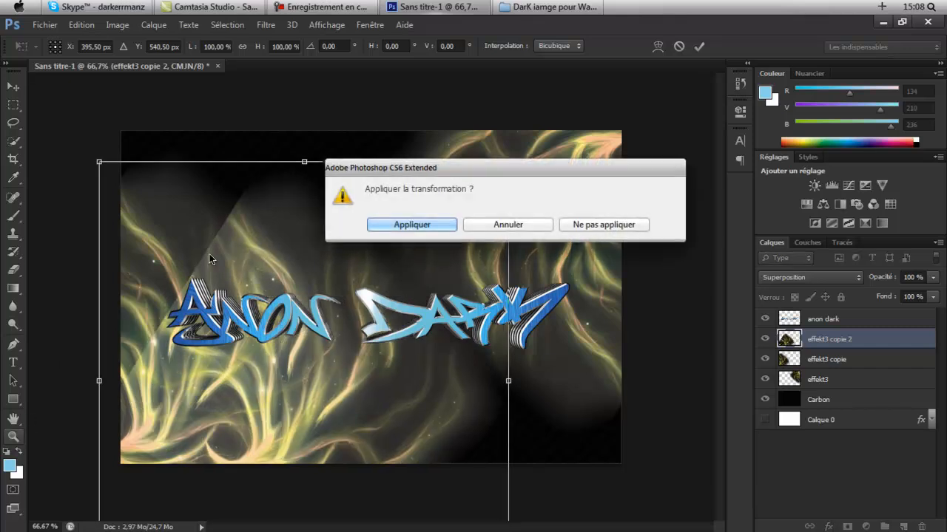
click(408, 226)
- Rotate the effekt3 copie 2 layer 90° clockwise and fit it into the canvas's upper-left corner at about X 239.5 px, Y 135.5 px
click(71, 46)
click(148, 182)
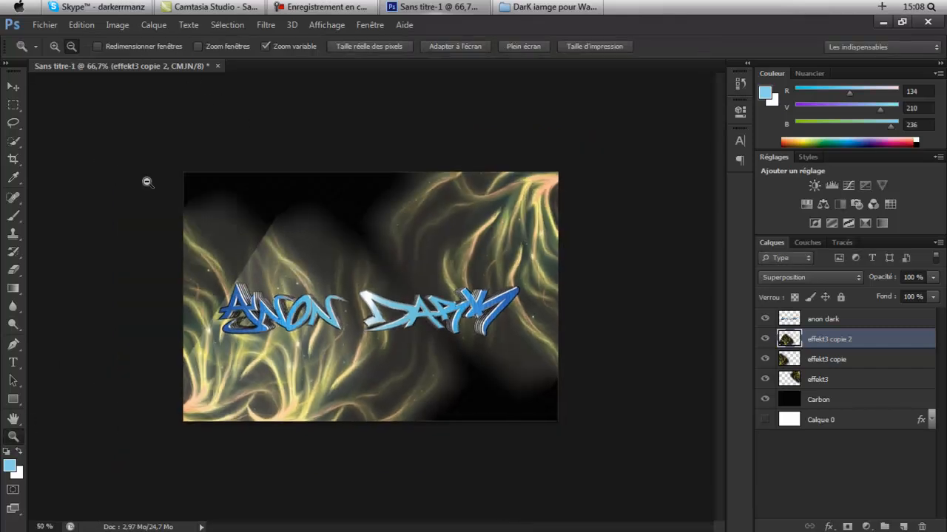
click(148, 182)
key(ctrl+t)
right_click(386, 264)
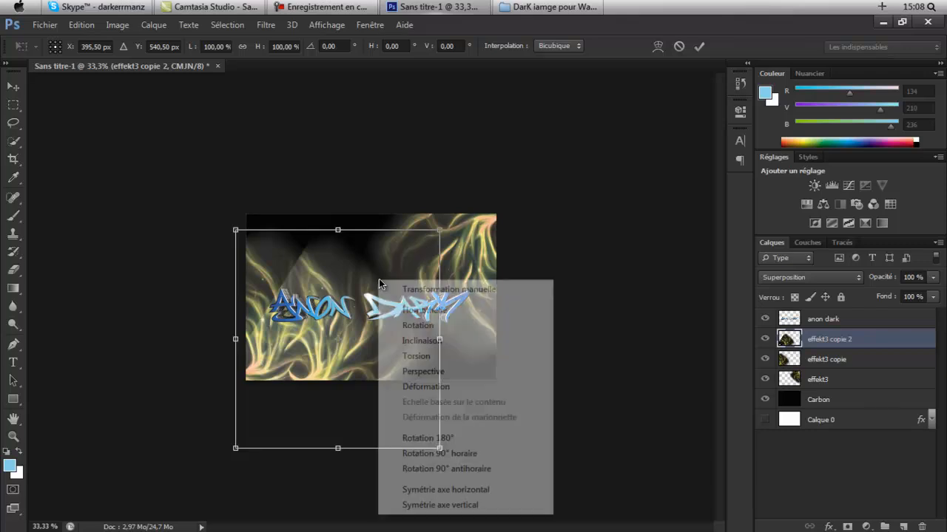
click(444, 453)
drag(404, 381, 328, 284)
click(22, 420)
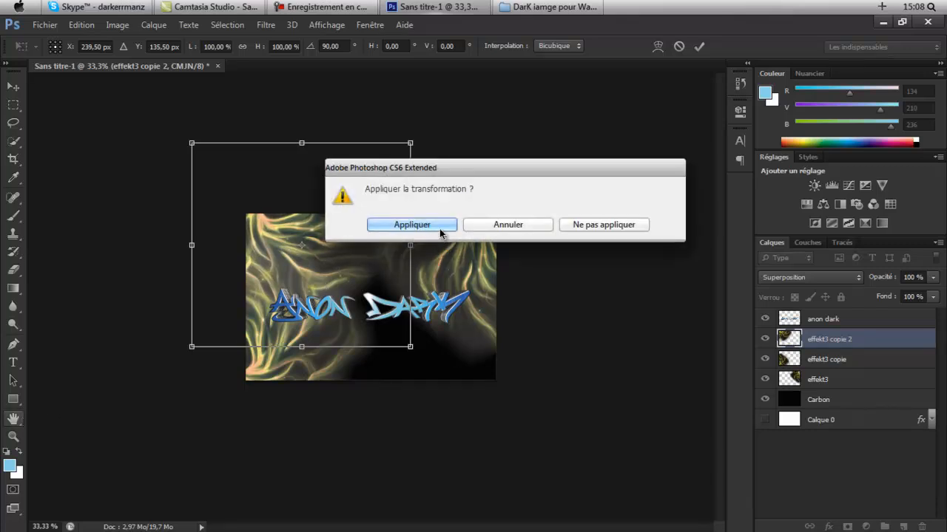
click(439, 229)
- Duplicate the effekt3 layer and start a free transform on the copy
right_click(829, 379)
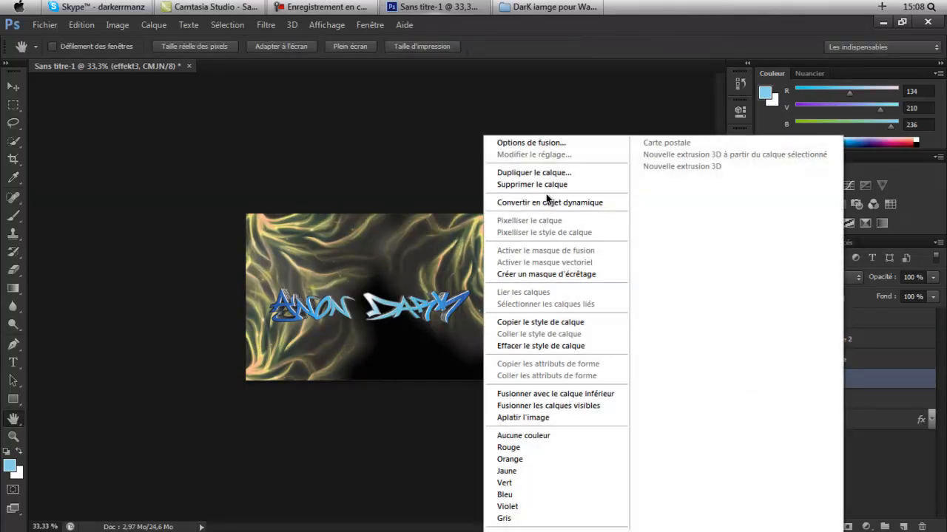
click(535, 175)
click(577, 154)
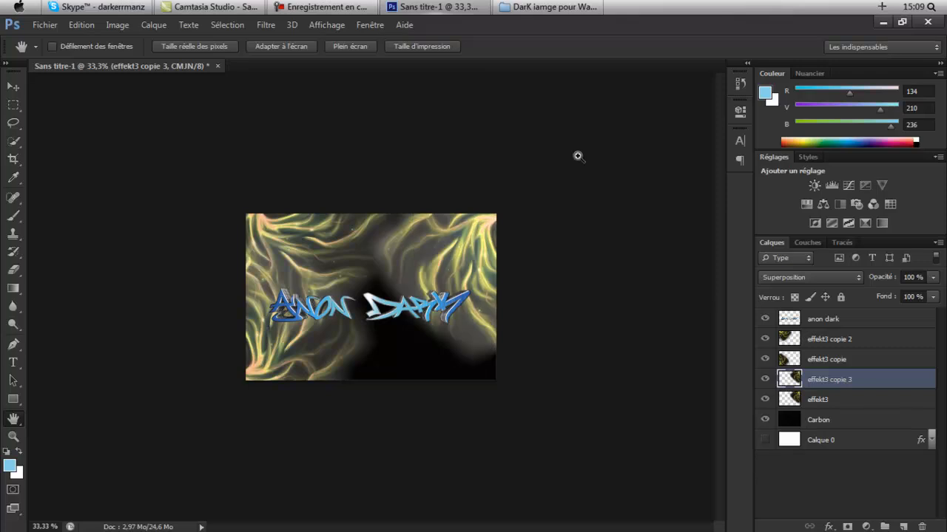
key(ctrl+t)
right_click(478, 269)
click(584, 459)
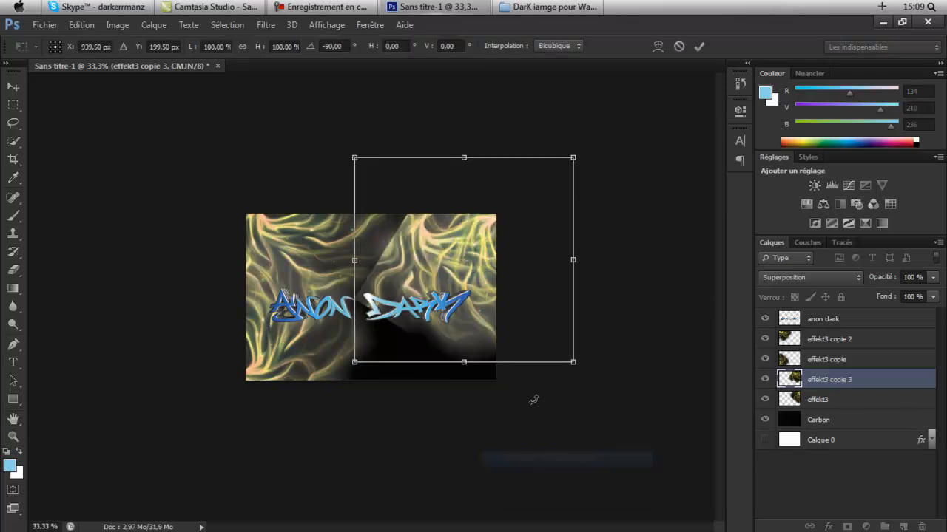
right_click(496, 277)
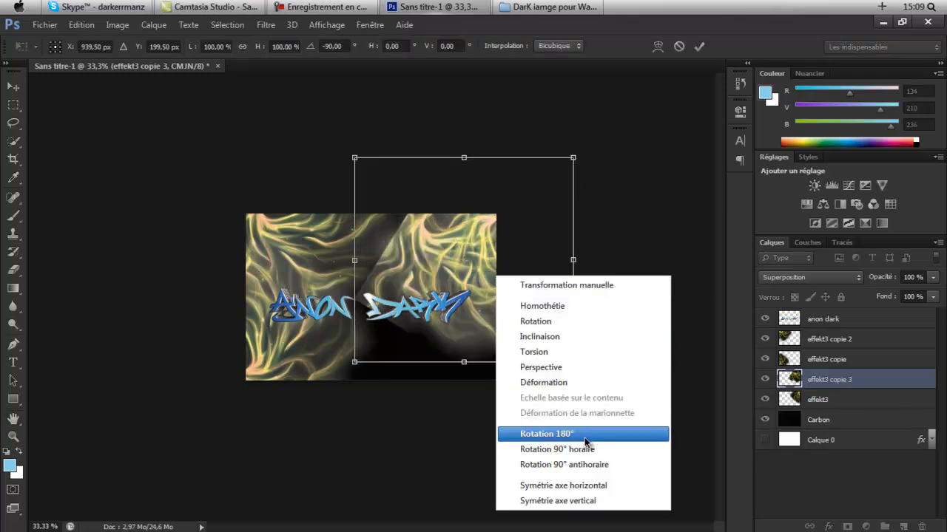
click(584, 449)
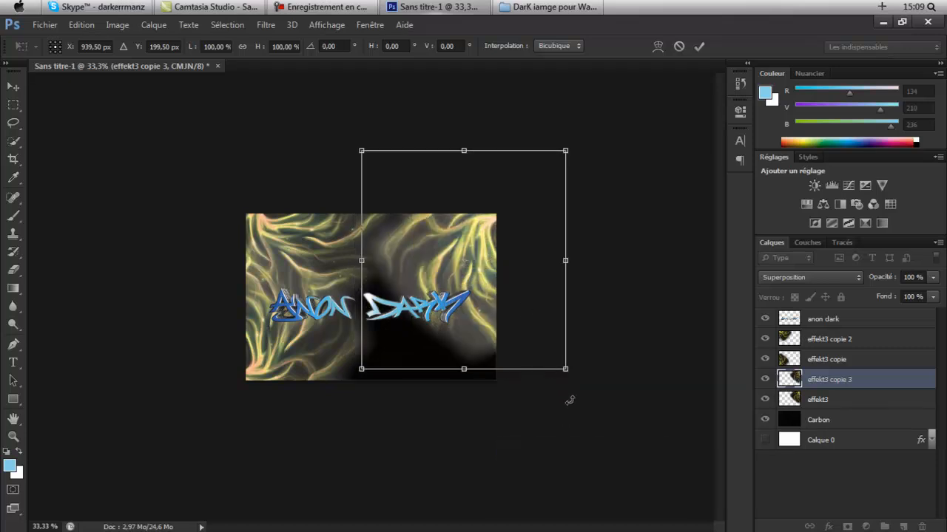
- Rotate the effekt3 copie 3 layer 90° clockwise and fit it into the canvas's lower-right corner at about X 876.5 px, Y 577.5 px
right_click(490, 300)
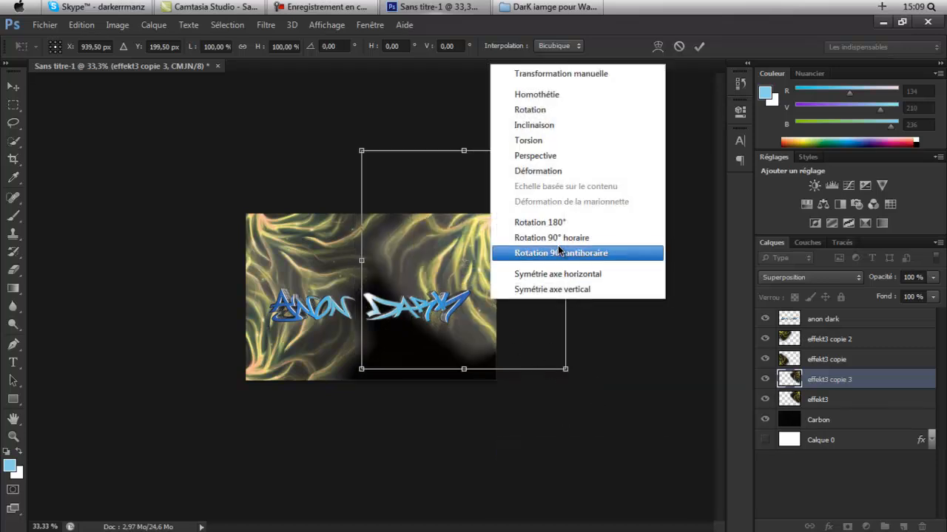
click(562, 236)
drag(497, 316, 493, 386)
click(12, 420)
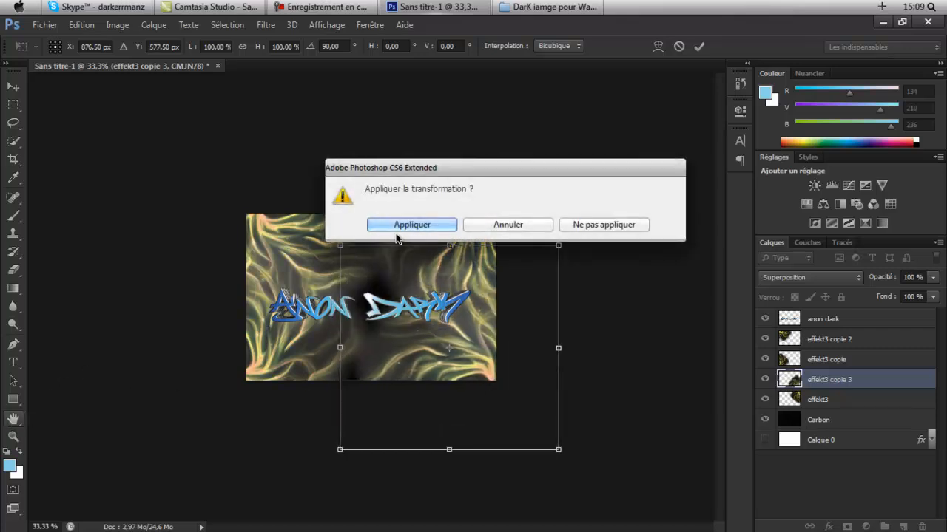
key(Return)
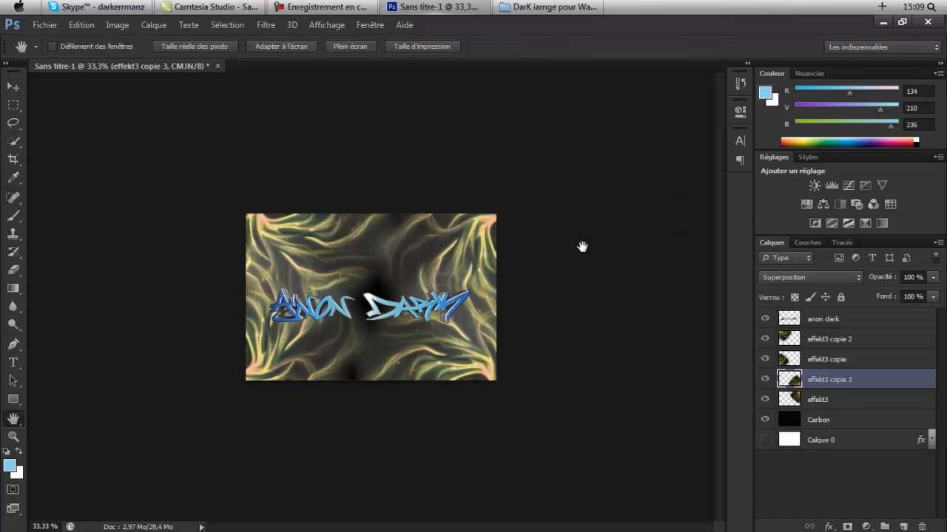
- Place the Green abstract image from the DarK iamge pour Wallpaper folder into the wallpaper document
click(12, 436)
click(391, 222)
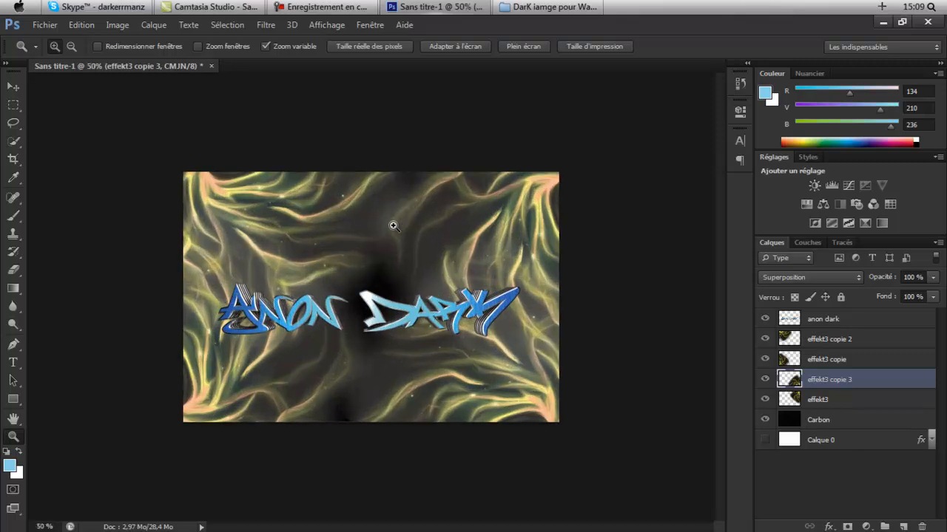
click(518, 9)
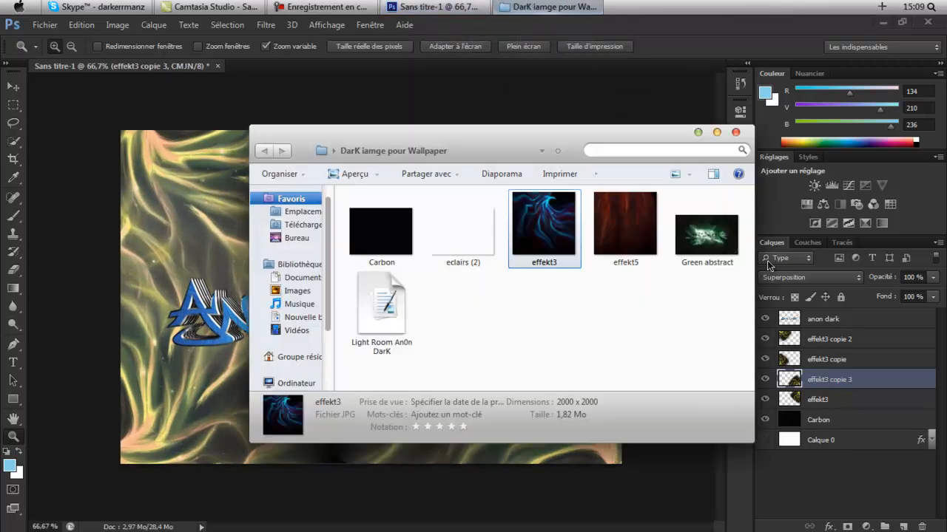
drag(714, 246, 363, 386)
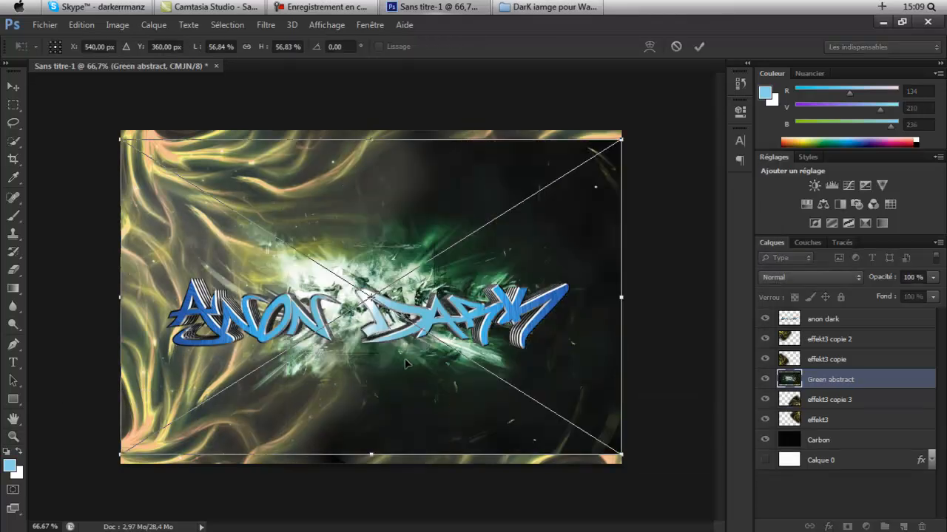
- Stretch the placed Green abstract image to about 78.26% width, position it at about X 510.5 px, Y 370 px, and confirm the import
drag(622, 298, 688, 300)
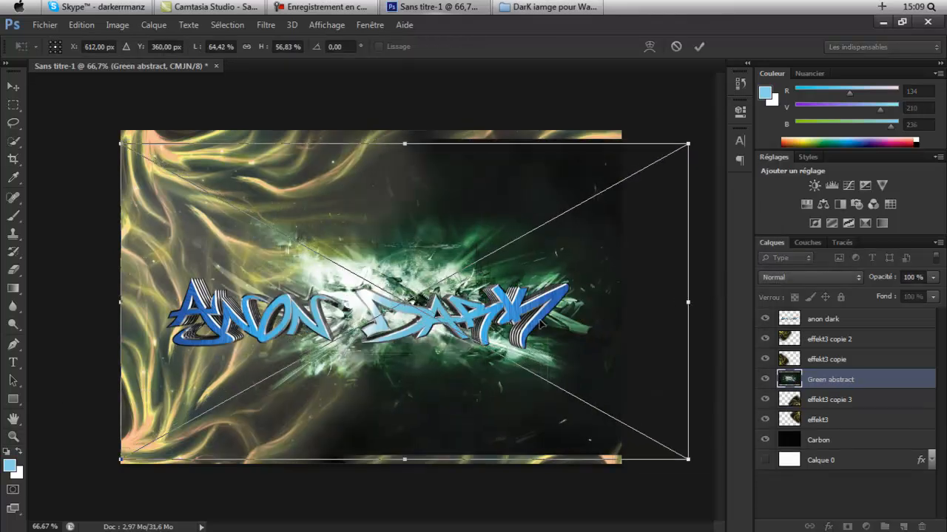
drag(554, 316, 451, 305)
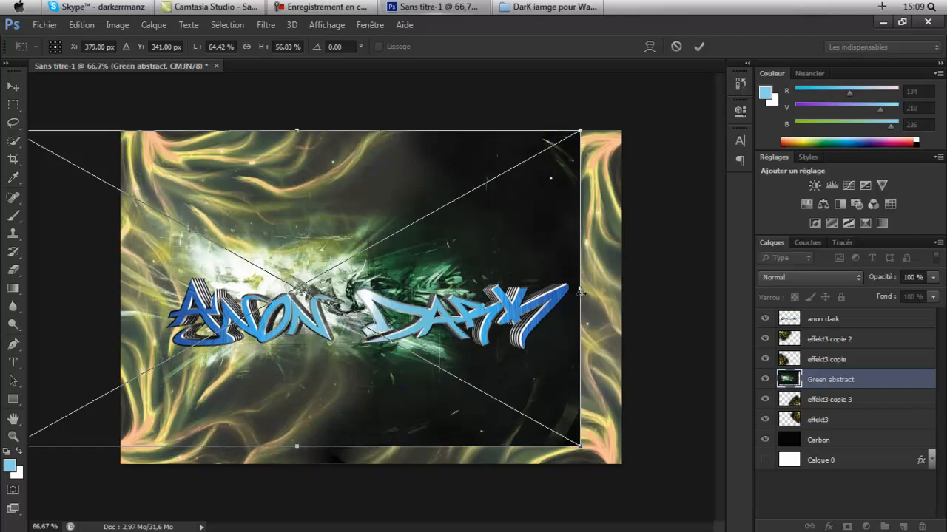
drag(581, 292, 584, 317)
click(12, 419)
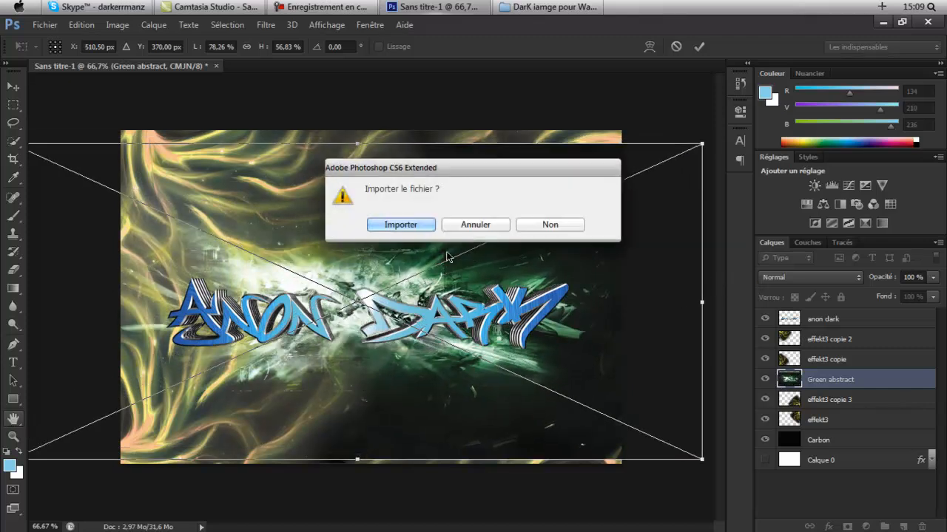
key(Return)
- Stretch the Green abstract image to about 89% width and 60.58% height, positioned at about X 404.5 px, Y 392.5 px
click(13, 438)
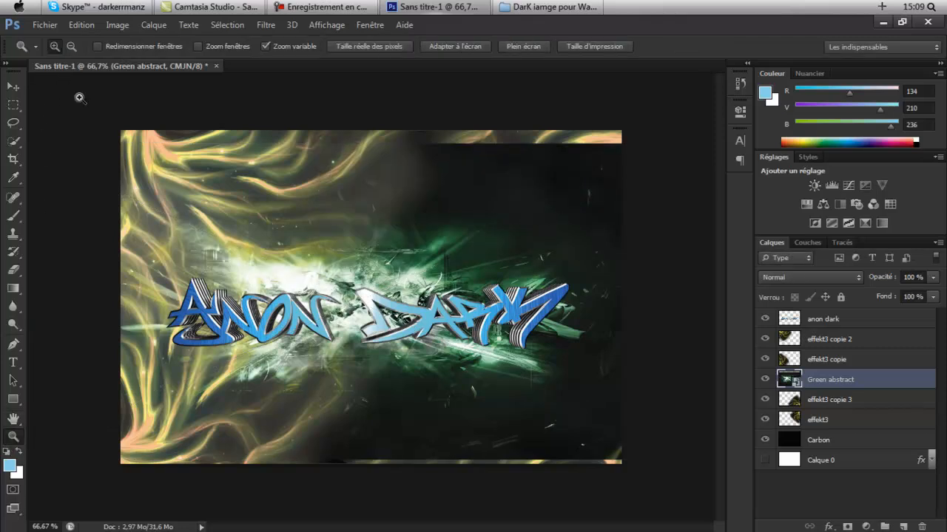
click(73, 47)
click(112, 146)
click(112, 148)
key(ctrl+t)
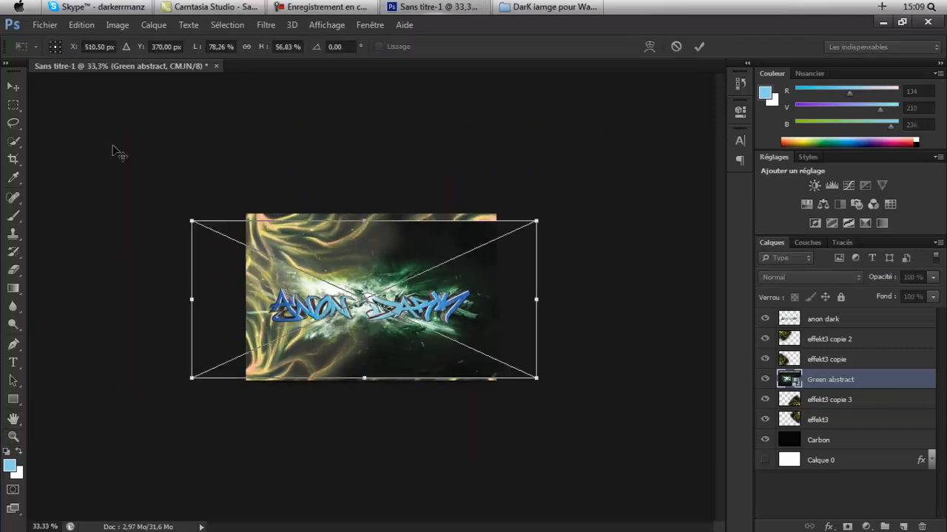
drag(190, 301, 144, 301)
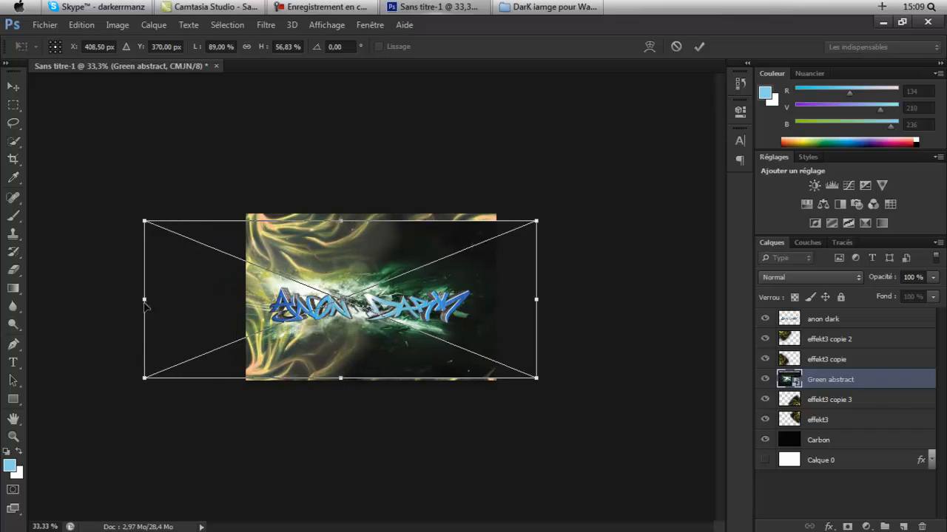
drag(337, 386, 340, 389)
drag(358, 367, 363, 364)
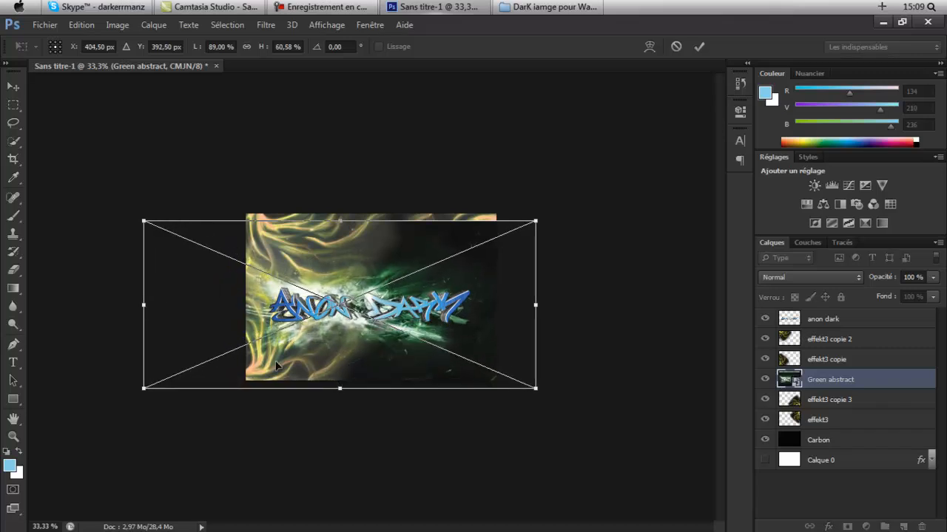
click(14, 421)
click(397, 216)
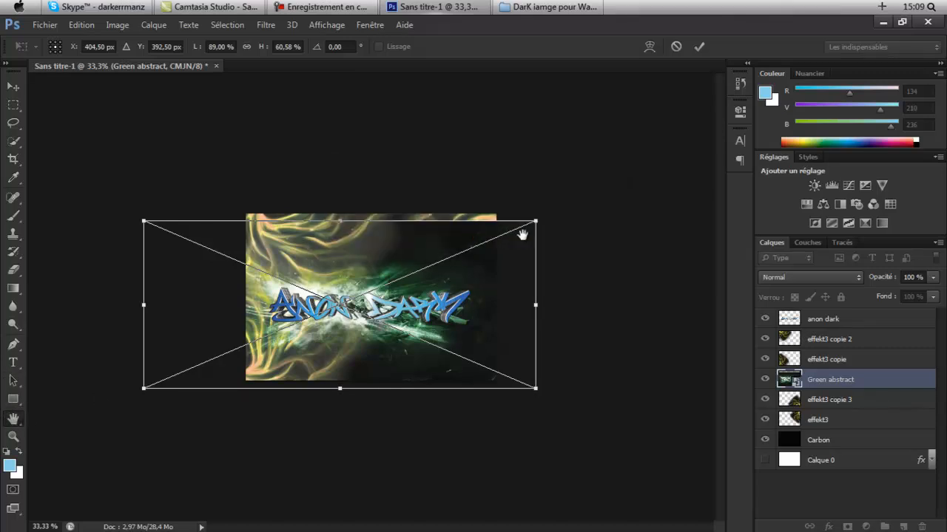
- Rasterize the Green abstract layer and move it between the anon dark and effekt3 copie 2 layers
right_click(811, 377)
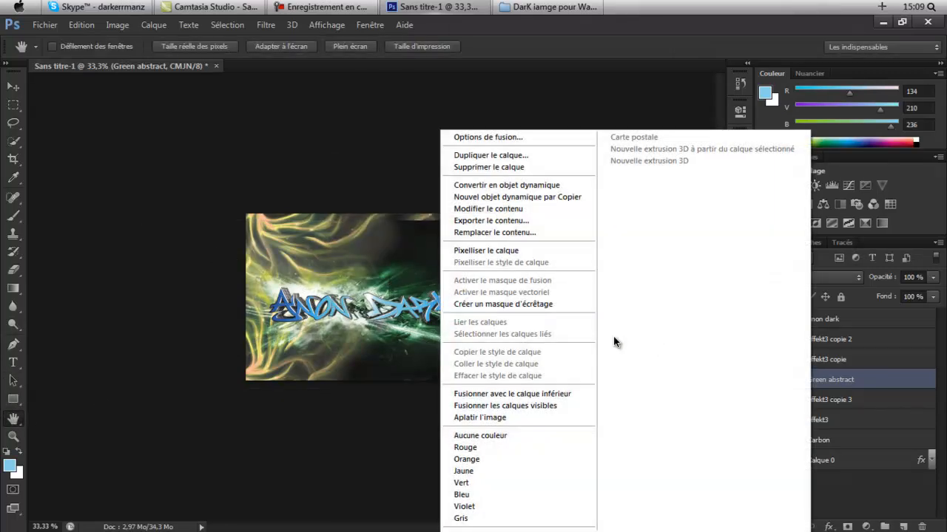
click(528, 262)
drag(829, 361, 832, 335)
- Set the Green abstract layer's blend mode to Superposition
click(825, 286)
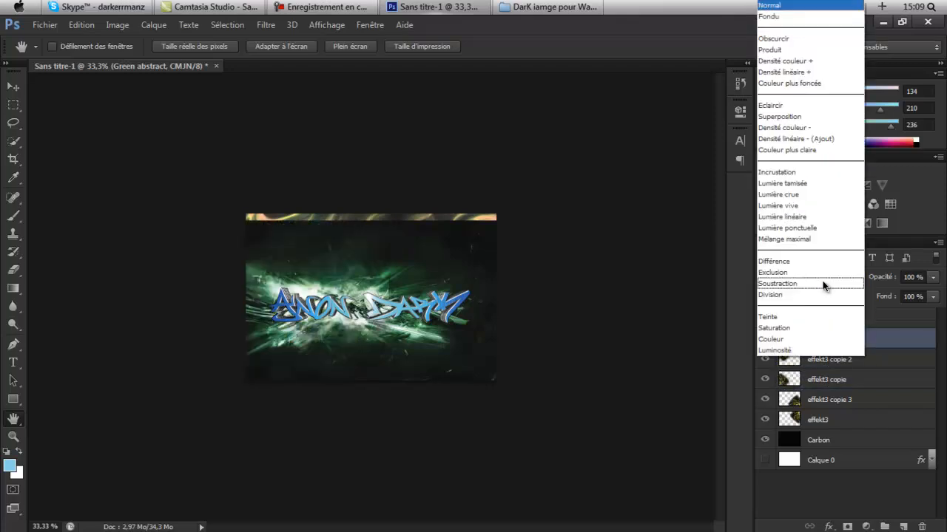
click(795, 117)
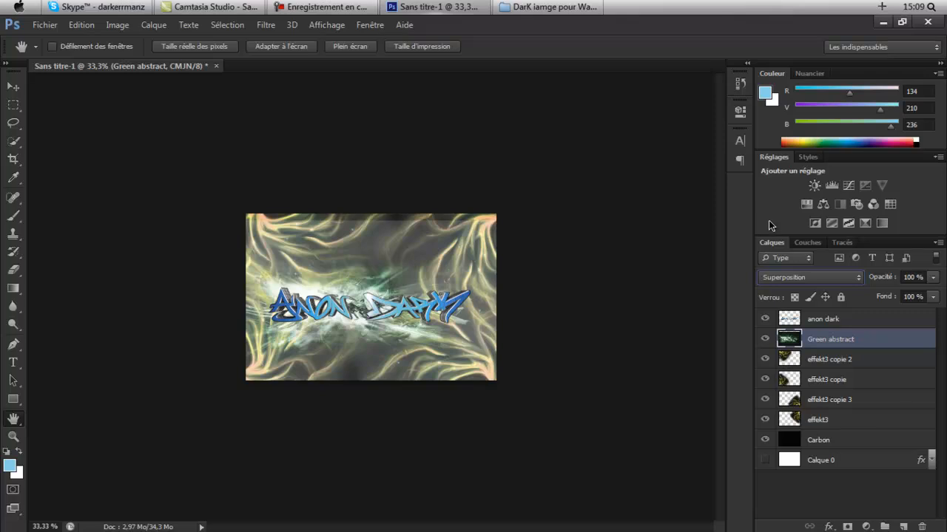
- Stretch the Green abstract layer up to the canvas's upper edge at about 103.99% height and move it to about X 498.5 px
key(ctrl+t)
drag(341, 220, 340, 213)
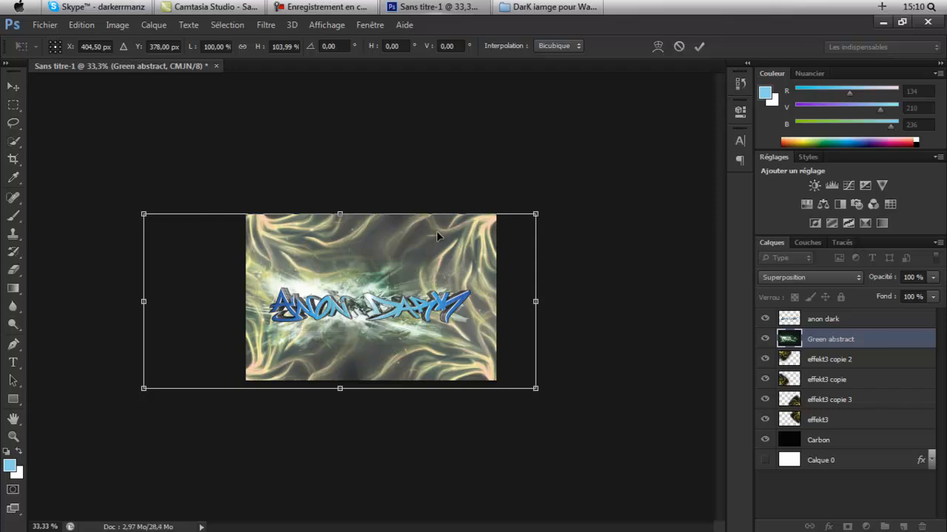
drag(458, 325, 480, 326)
click(14, 418)
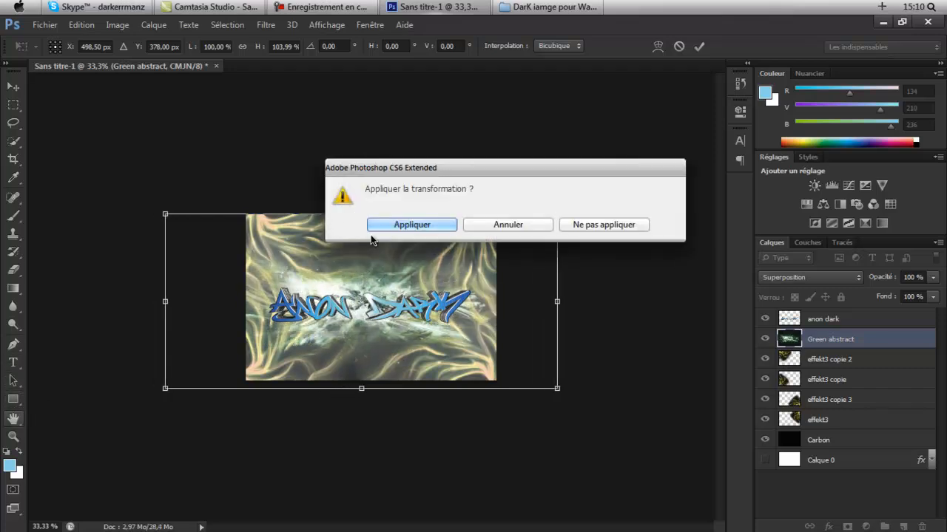
click(435, 224)
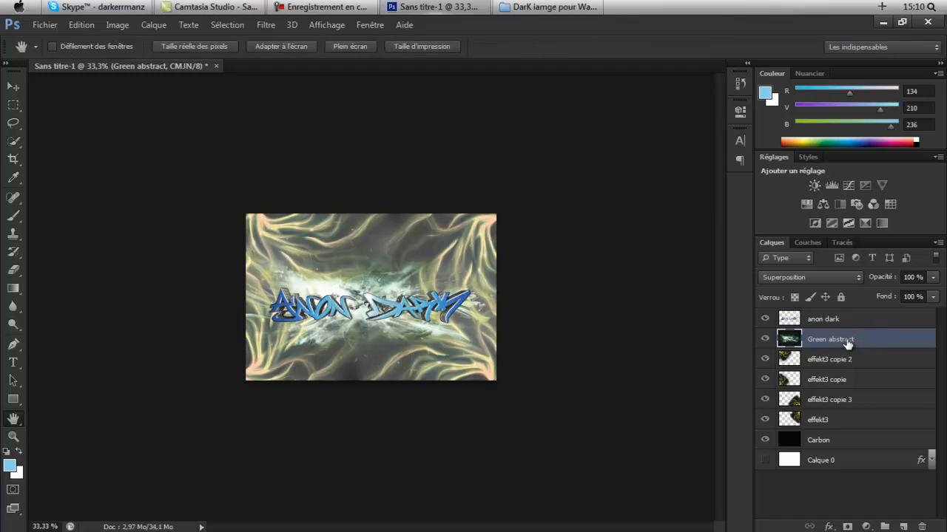
- Try the anon dark and Green abstract layers beneath the effekt3 layers, and restore their original order above them
drag(845, 341, 843, 430)
drag(856, 323, 859, 435)
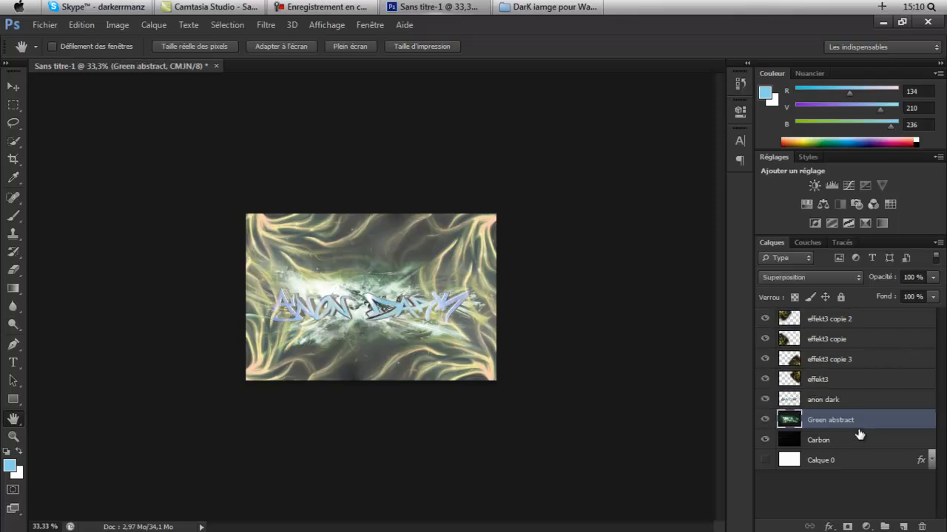
click(12, 437)
click(295, 275)
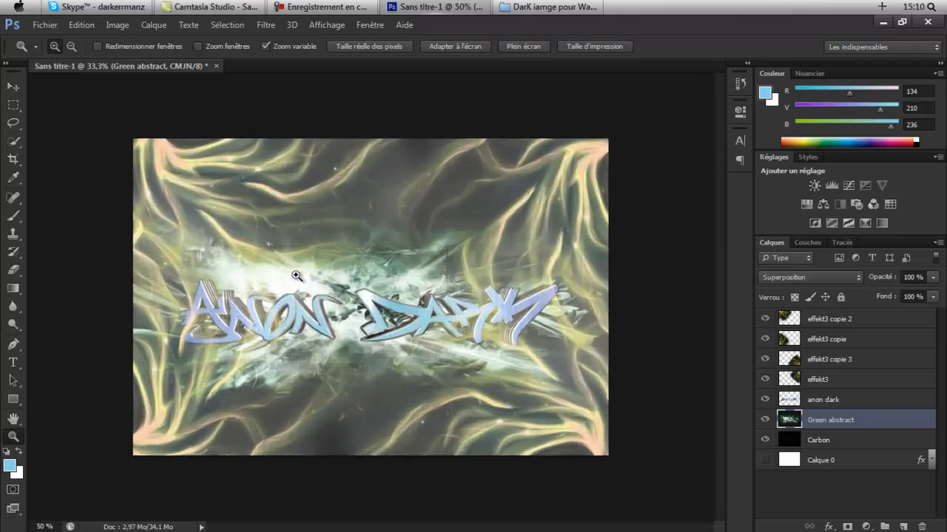
drag(836, 402, 839, 311)
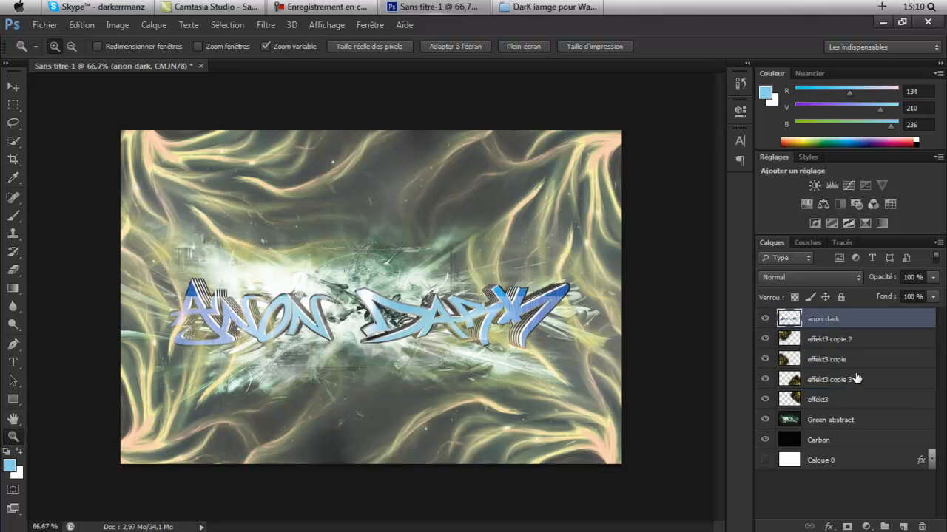
drag(834, 425, 848, 356)
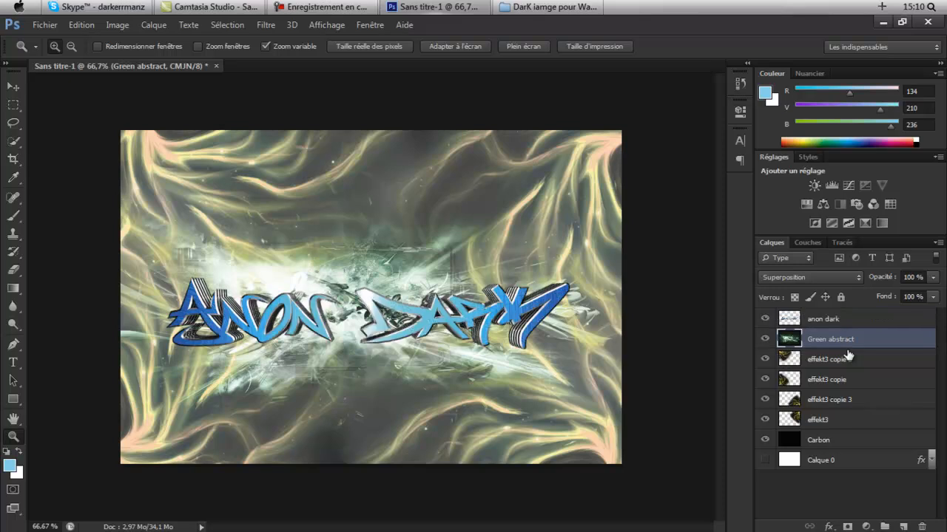
- Shift the Green abstract layer's hue to -61 with a Hue/Saturation adjustment
click(116, 25)
mouse_move(157, 57)
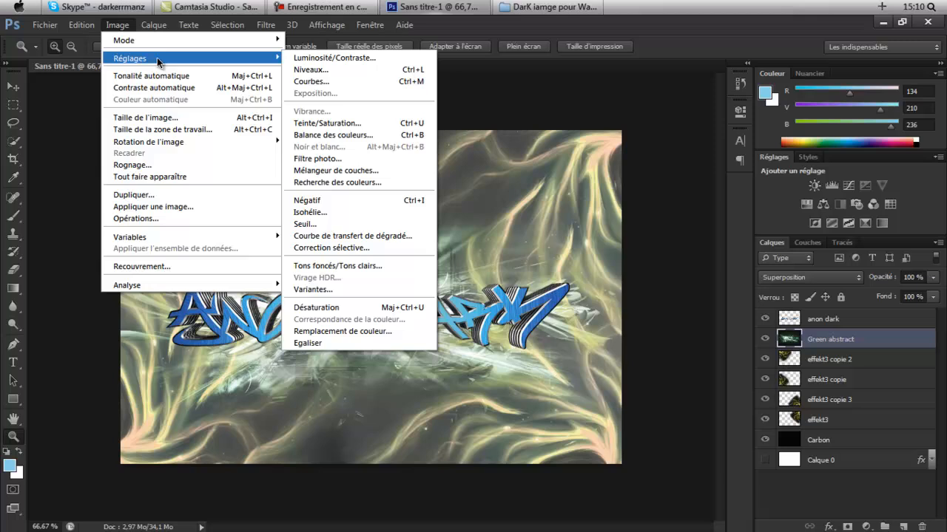
click(368, 122)
mouse_move(699, 269)
mouse_down()
mouse_move(650, 280)
mouse_move(701, 274)
mouse_up()
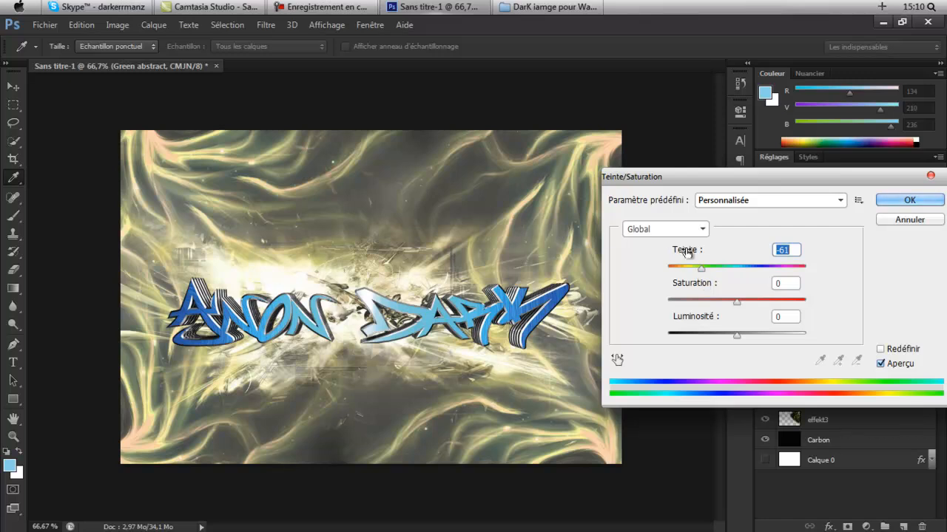
click(892, 202)
key(z)
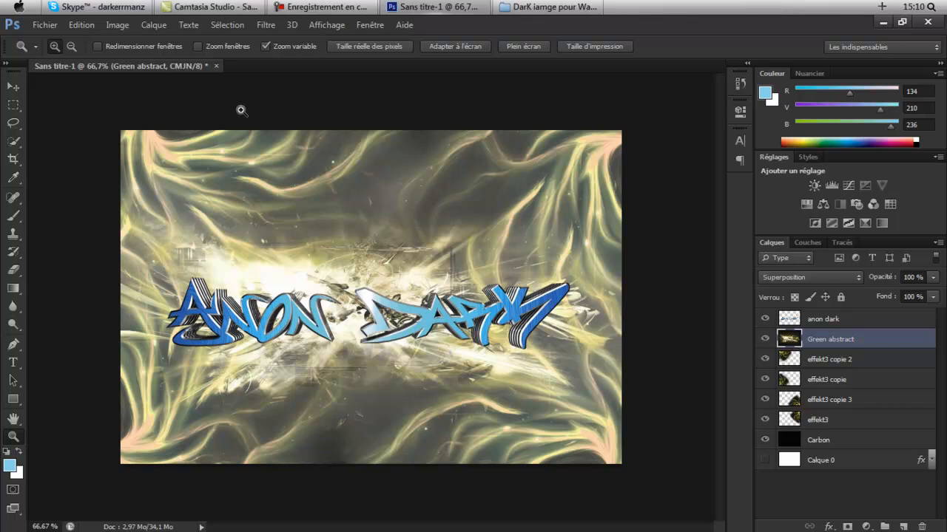
- Place the effekt5 image from the DarK iamge pour Wallpaper folder and stretch it to 54% width, filling the canvas
click(547, 6)
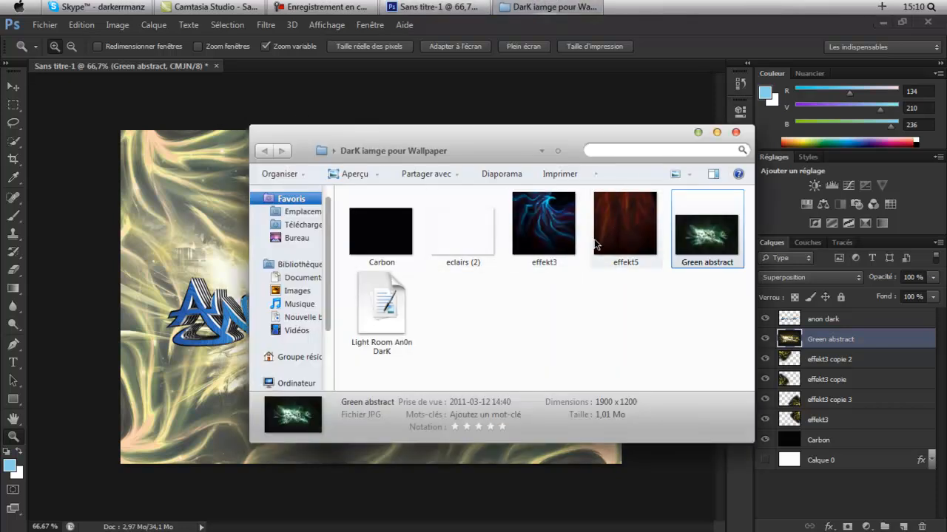
drag(621, 234, 91, 312)
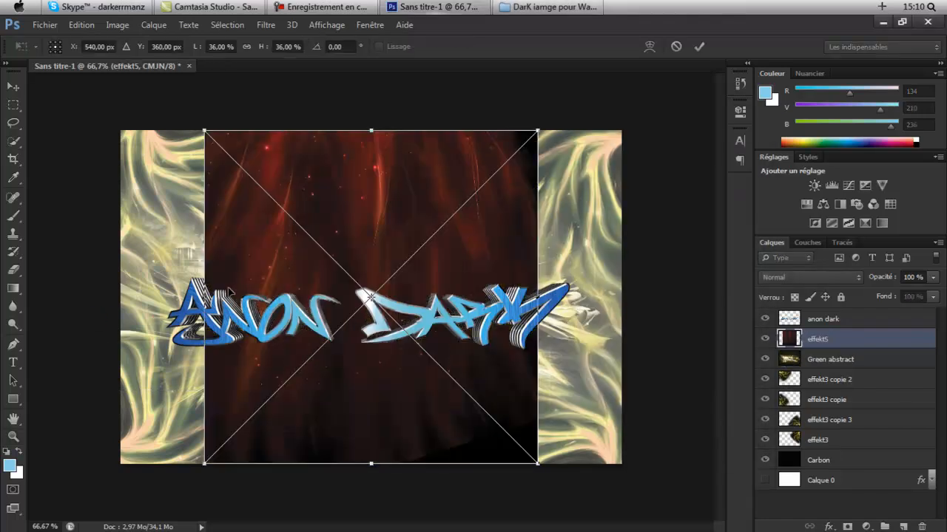
drag(193, 309, 104, 308)
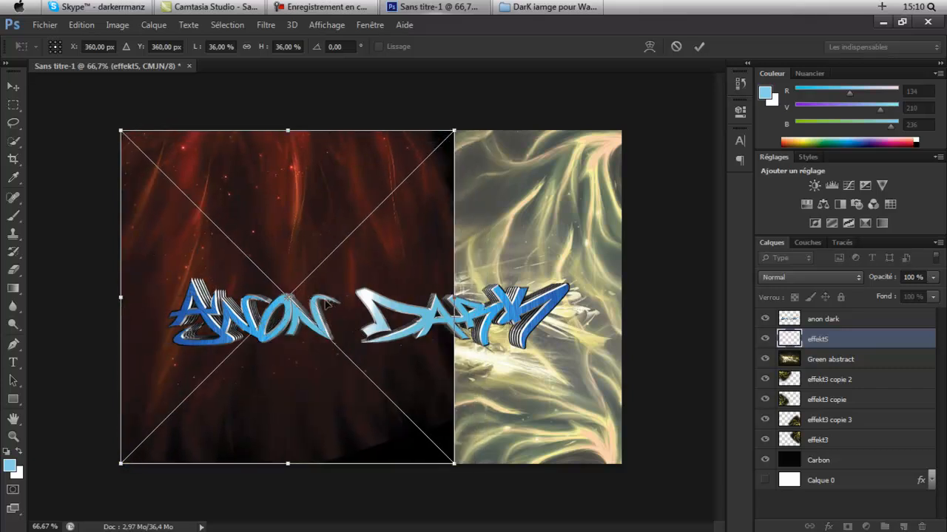
drag(453, 298, 620, 298)
click(13, 419)
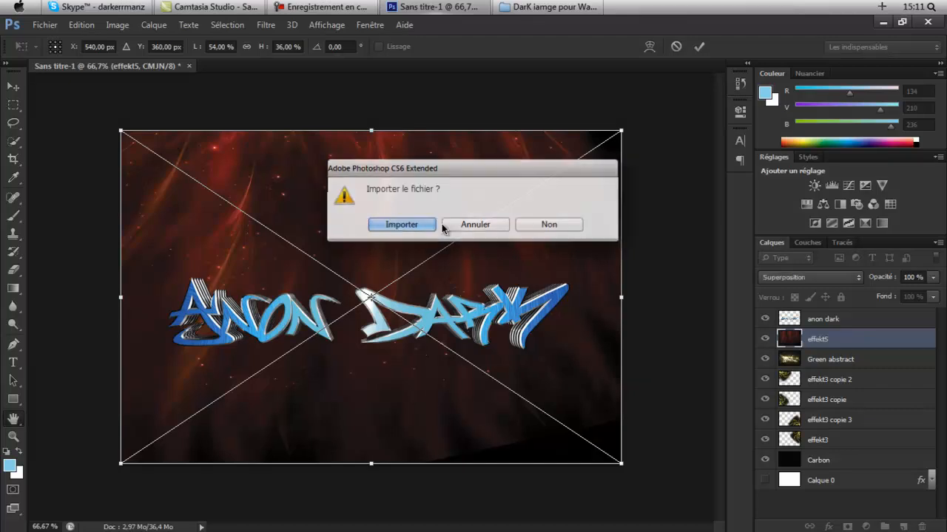
key(Return)
- Move the effekt5 layer above the anon dark layer and rasterize it
drag(858, 344, 862, 318)
right_click(813, 319)
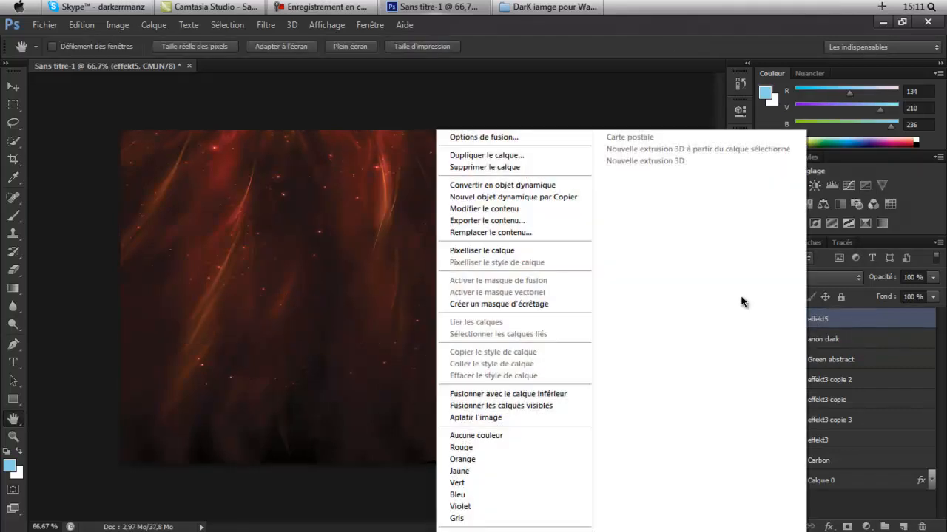
click(533, 247)
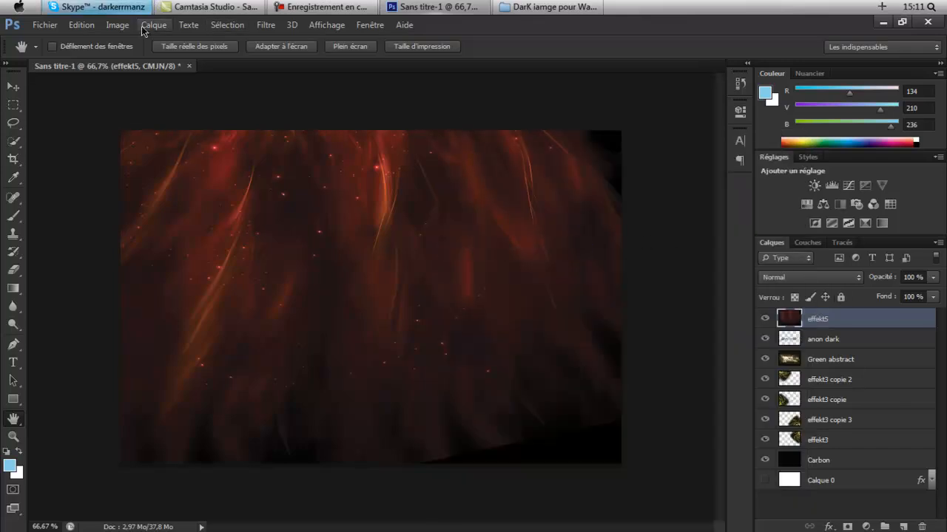
- Shift the effekt5 layer's hue to +44 and set its blend mode to Incrustation
click(116, 24)
mouse_move(133, 55)
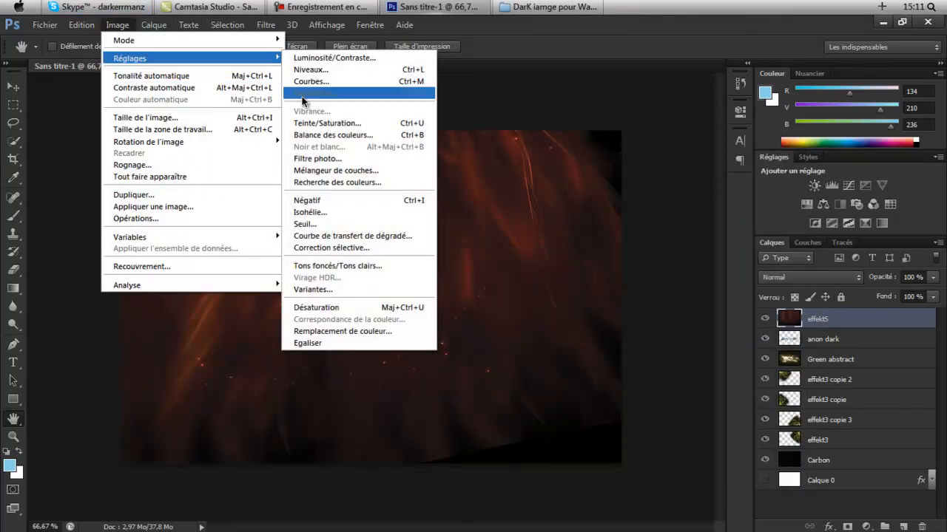
click(358, 124)
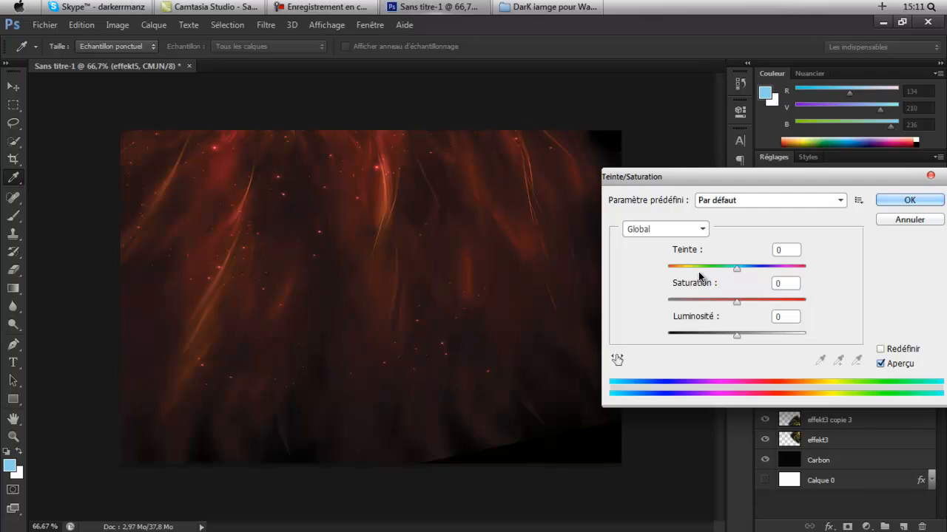
drag(698, 276, 770, 298)
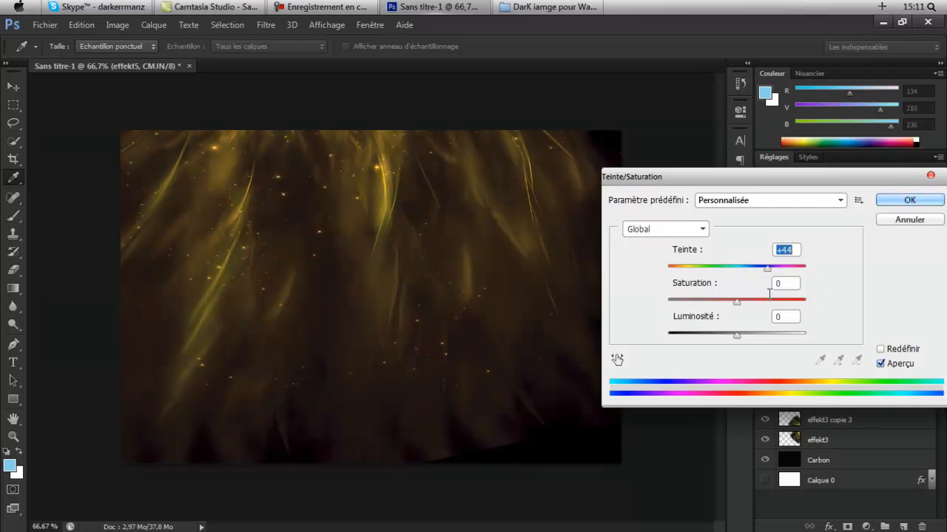
click(880, 201)
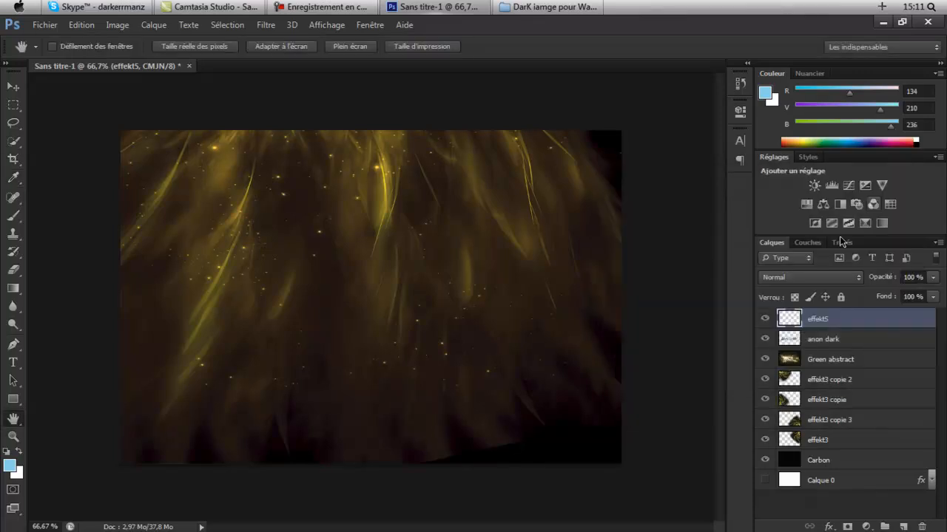
click(788, 277)
click(780, 174)
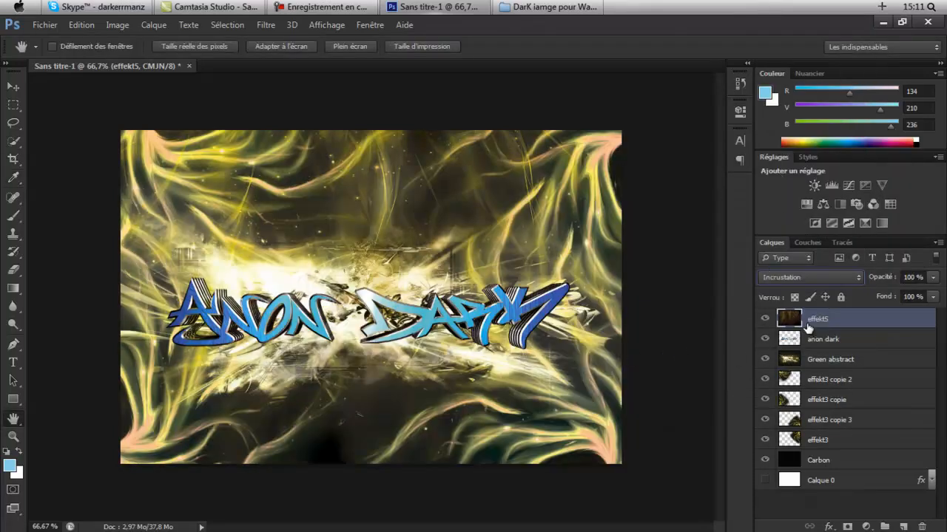
- Erase the outer areas of the Green abstract layer around the central burst with the 226 px Eraser
click(849, 361)
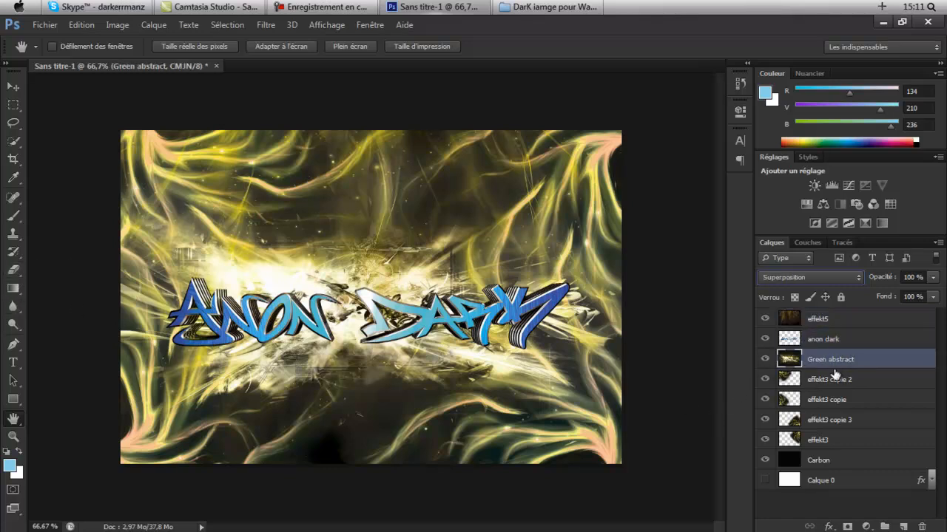
click(12, 271)
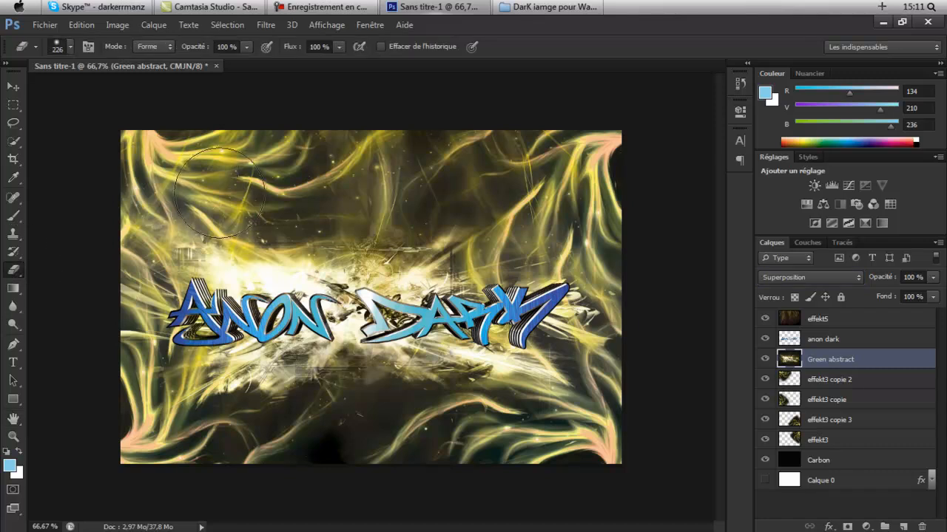
drag(274, 158, 167, 178)
drag(415, 165, 231, 183)
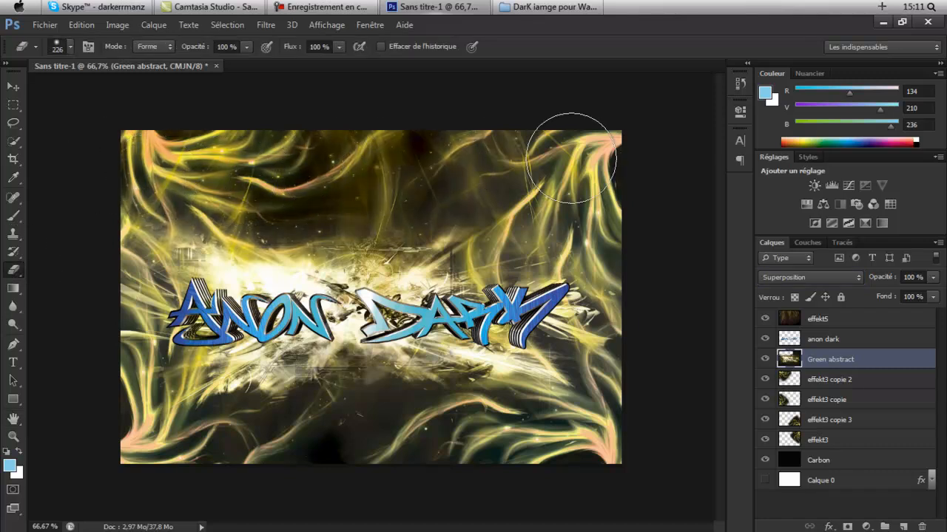
mouse_move(571, 159)
mouse_down()
mouse_move(465, 176)
mouse_move(589, 173)
mouse_move(627, 188)
mouse_move(661, 328)
mouse_move(580, 457)
mouse_move(464, 471)
mouse_move(645, 433)
mouse_move(202, 472)
mouse_move(444, 441)
mouse_move(525, 455)
mouse_move(39, 442)
mouse_move(280, 451)
mouse_move(388, 477)
mouse_move(98, 386)
mouse_move(101, 395)
mouse_move(105, 275)
mouse_move(96, 338)
mouse_move(151, 236)
mouse_move(96, 265)
mouse_move(273, 172)
mouse_move(367, 188)
mouse_move(304, 201)
mouse_move(664, 202)
mouse_move(627, 215)
mouse_move(660, 275)
mouse_move(588, 497)
mouse_up()
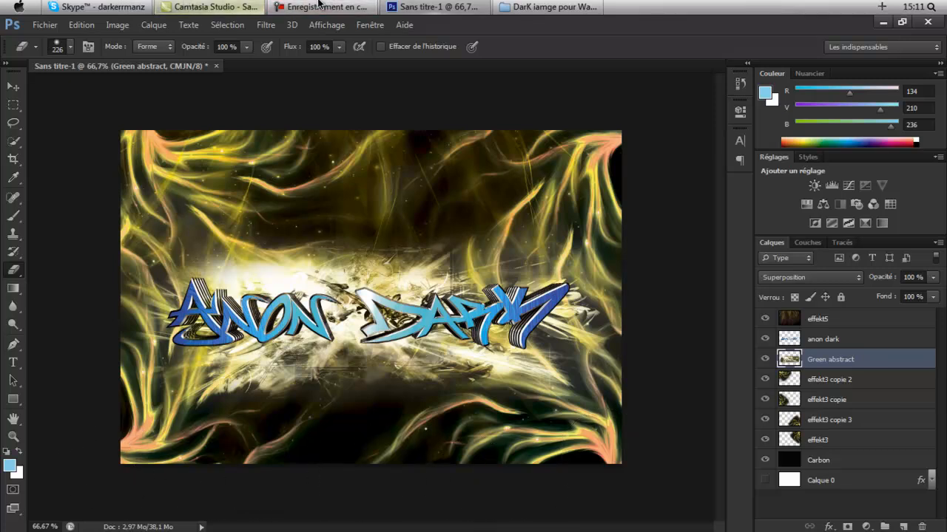
- Place the eclairs (2) lightning image at X 338 px, Y 263 px and move its layer above anon dark
click(535, 6)
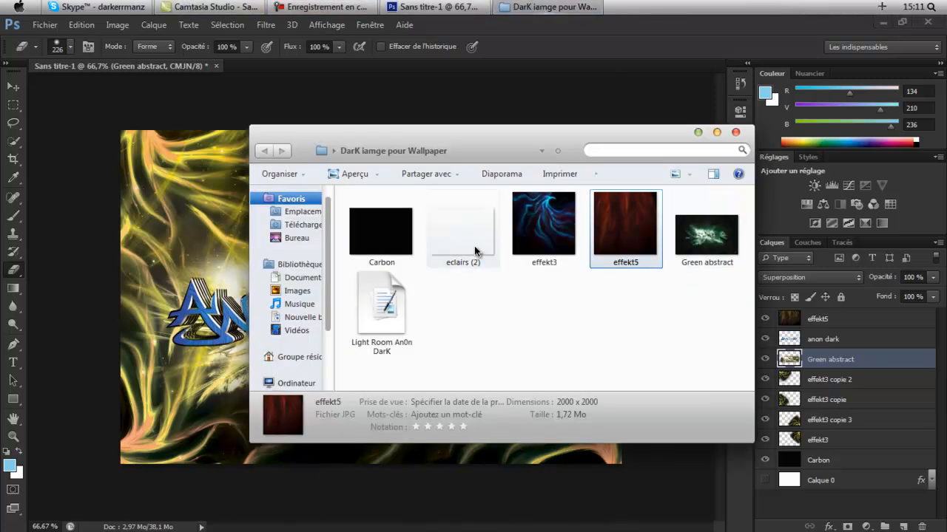
drag(467, 251, 98, 264)
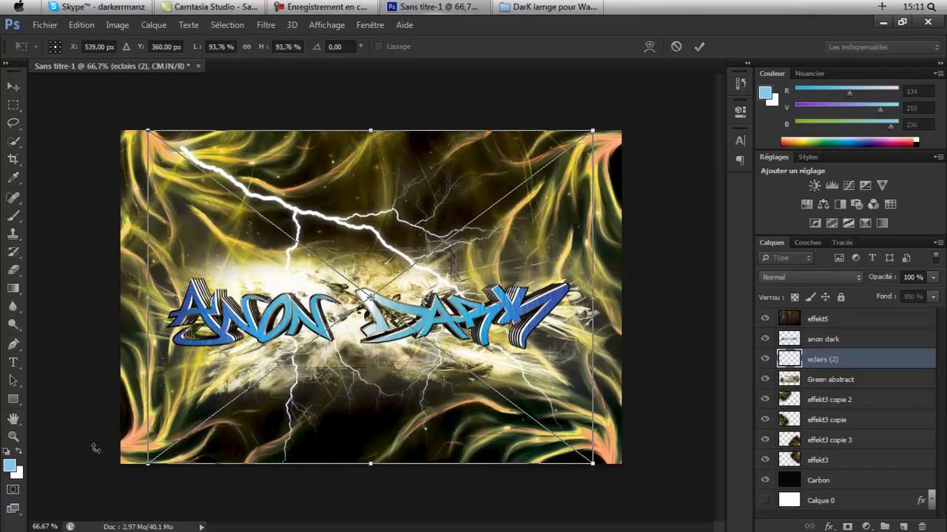
drag(314, 397, 239, 354)
click(14, 417)
click(383, 227)
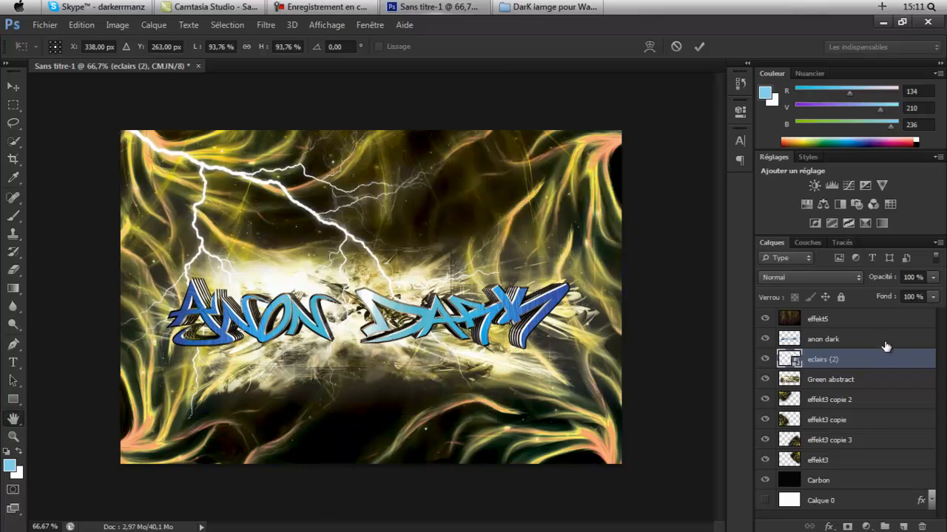
drag(827, 360, 834, 335)
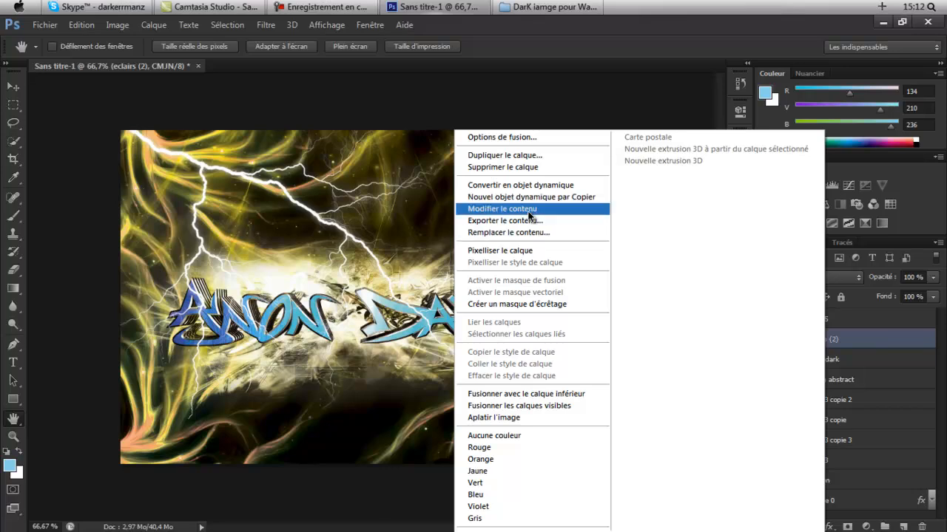
- Duplicate the eclairs (2) layer, rotate the copy 180° and move it to X 692 px, Y 425 px
click(518, 155)
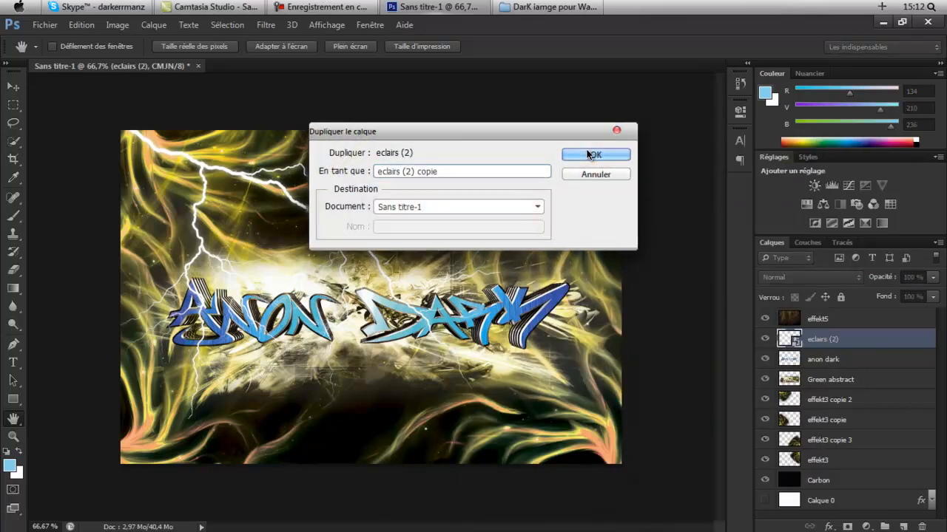
click(587, 150)
key(ctrl+t)
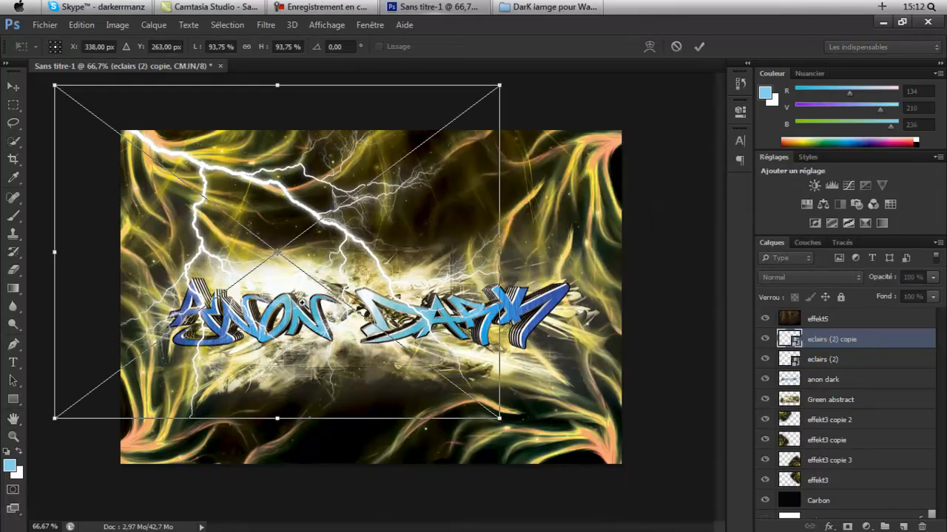
right_click(446, 244)
click(513, 388)
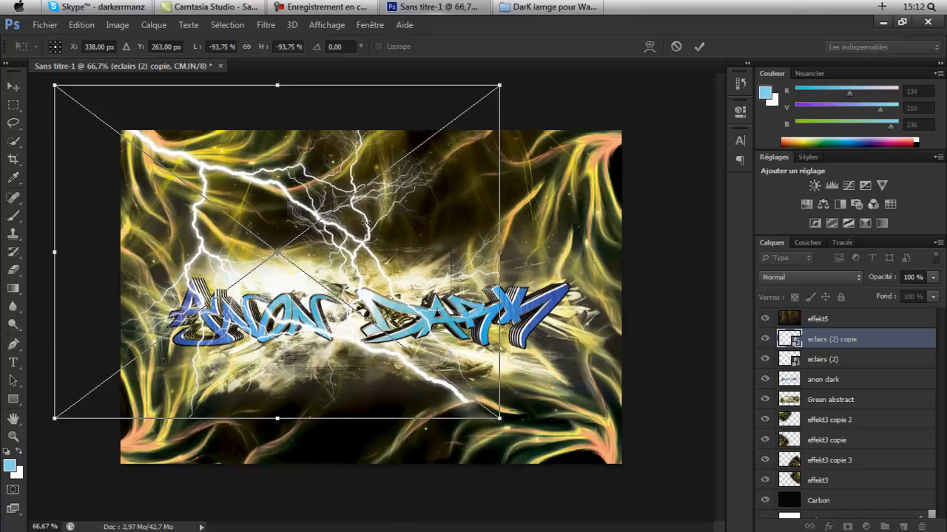
drag(395, 251, 539, 312)
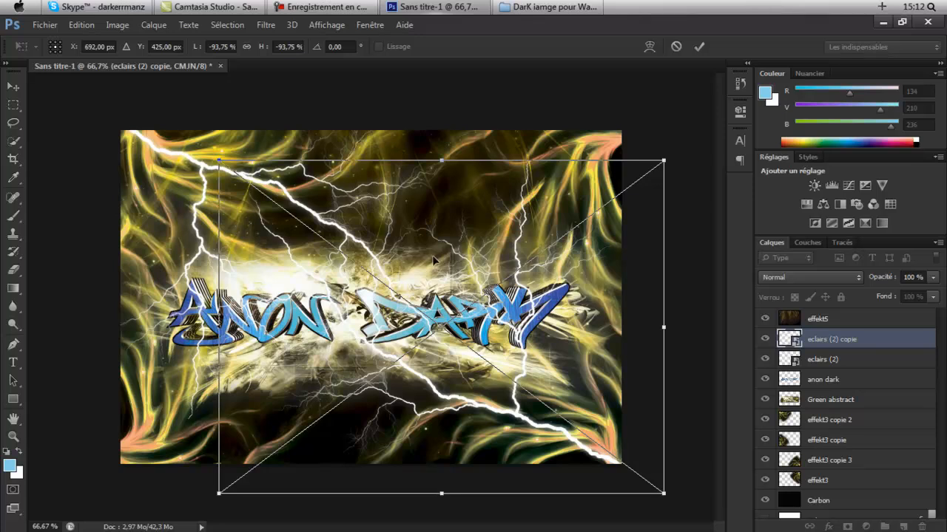
click(337, 5)
click(815, 485)
click(13, 420)
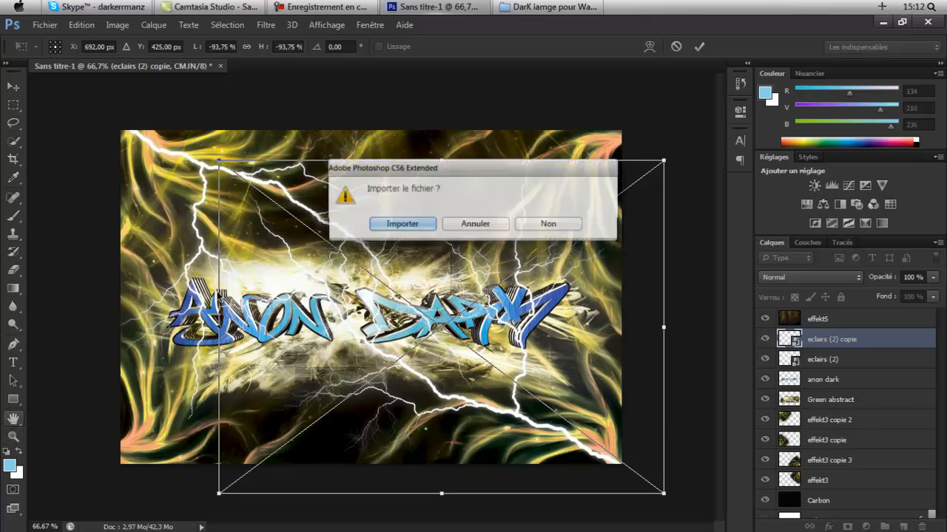
click(400, 226)
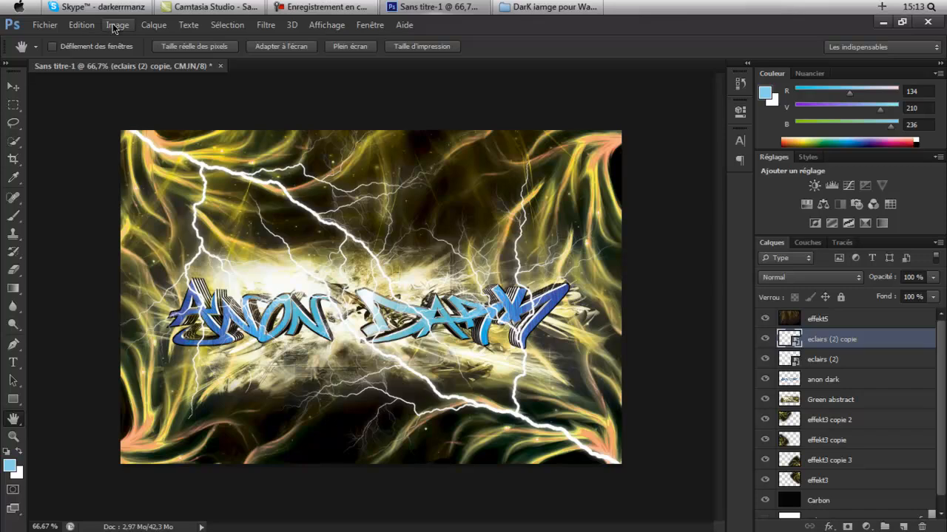
- Save the wallpaper to the desktop as a JPEG named An0n darK tuto at maximum quality 12
click(45, 24)
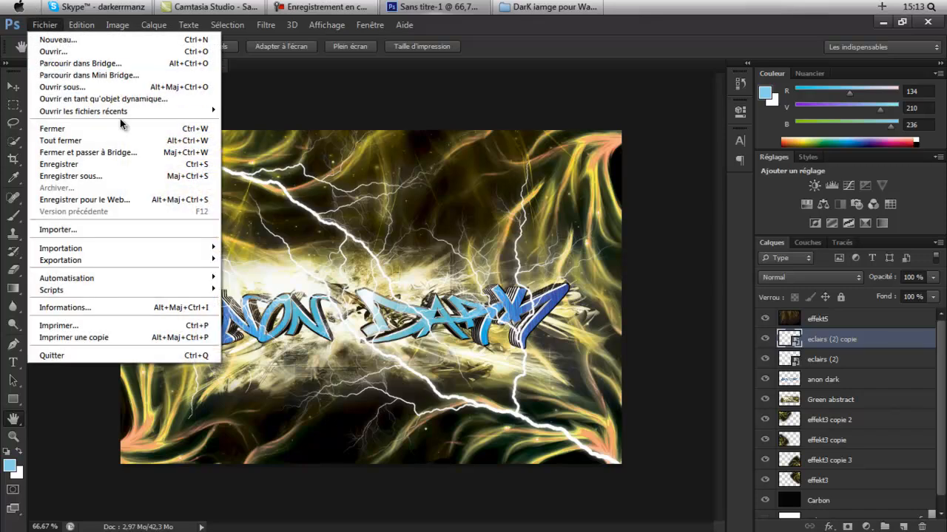
click(91, 176)
click(570, 359)
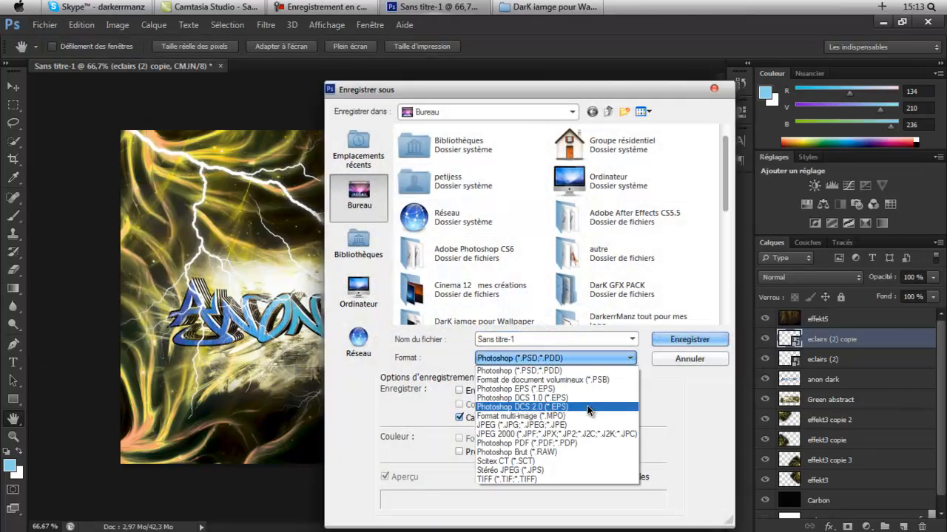
click(562, 421)
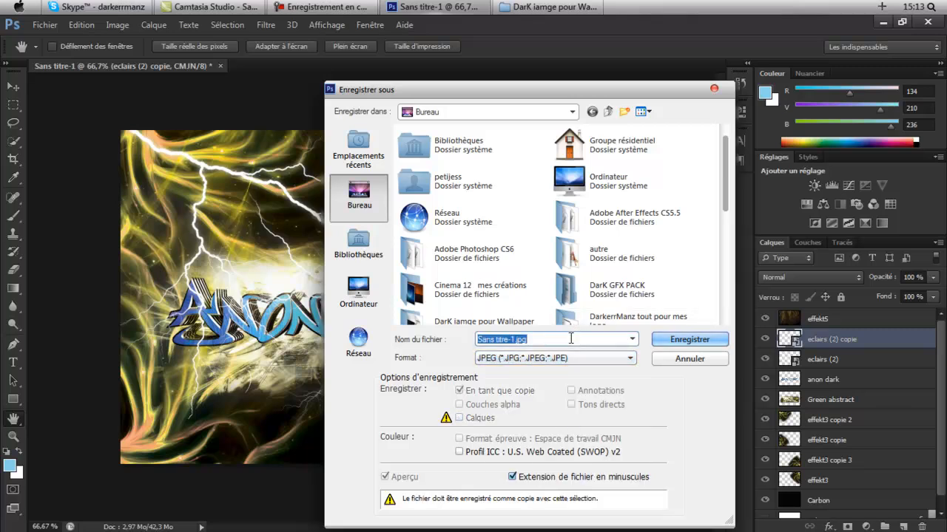
key(BackSpace)
text(An0n darK)
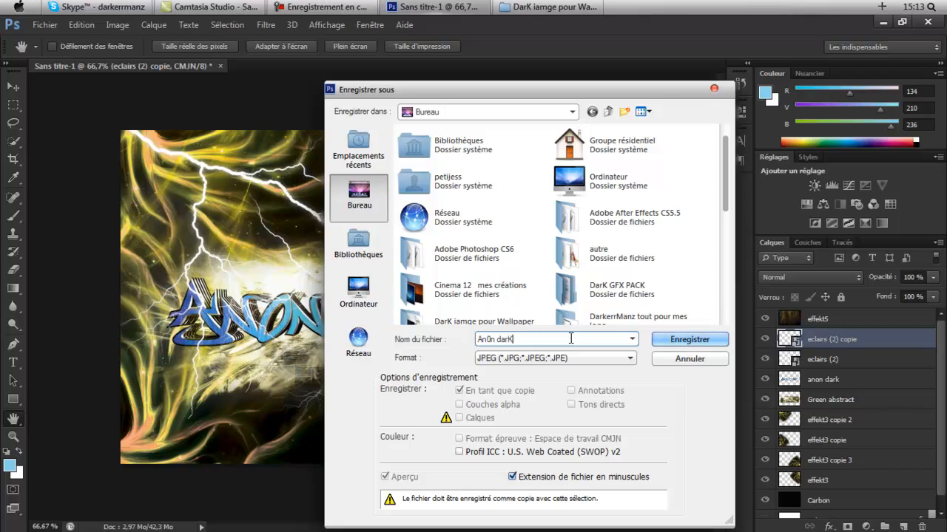
text( tuto)
key(Return)
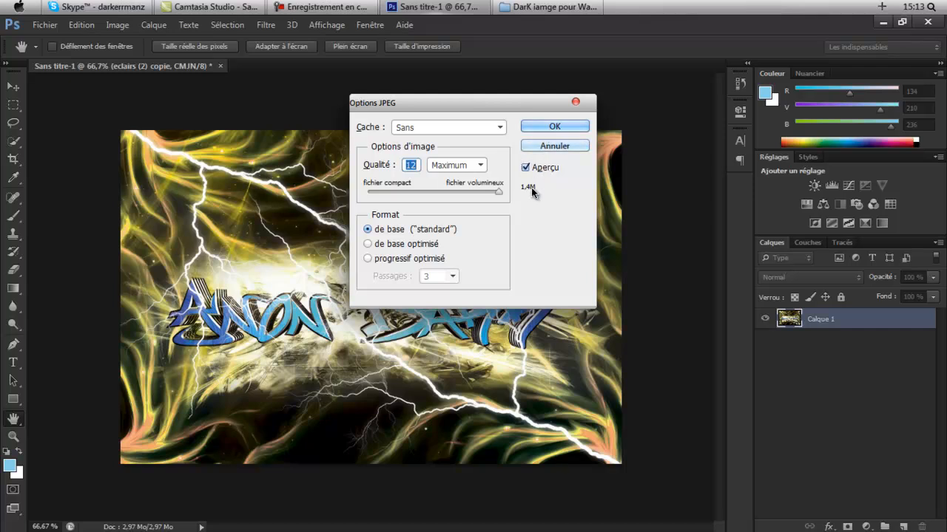
click(549, 125)
- Minimize Photoshop and close the DarK iamge pour Wallpaper folder window to reach the desktop
click(882, 21)
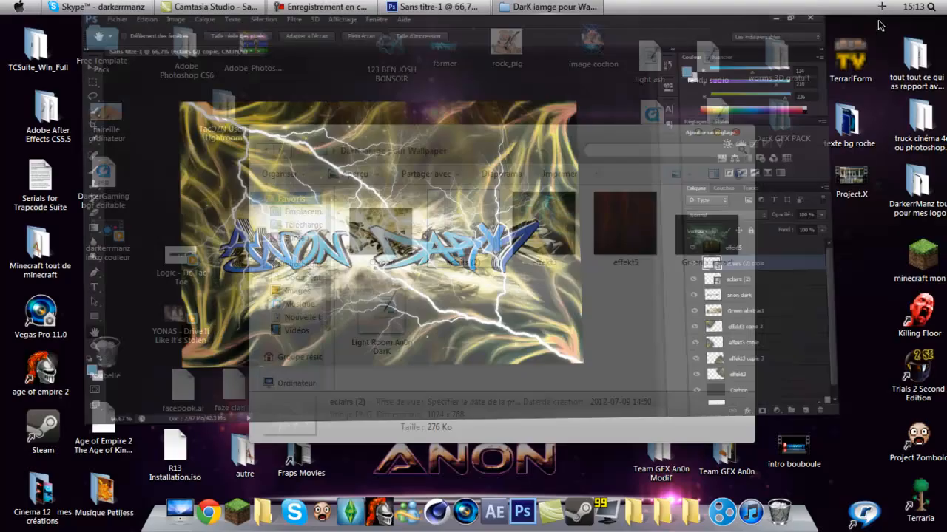
click(736, 132)
drag(429, 245, 436, 287)
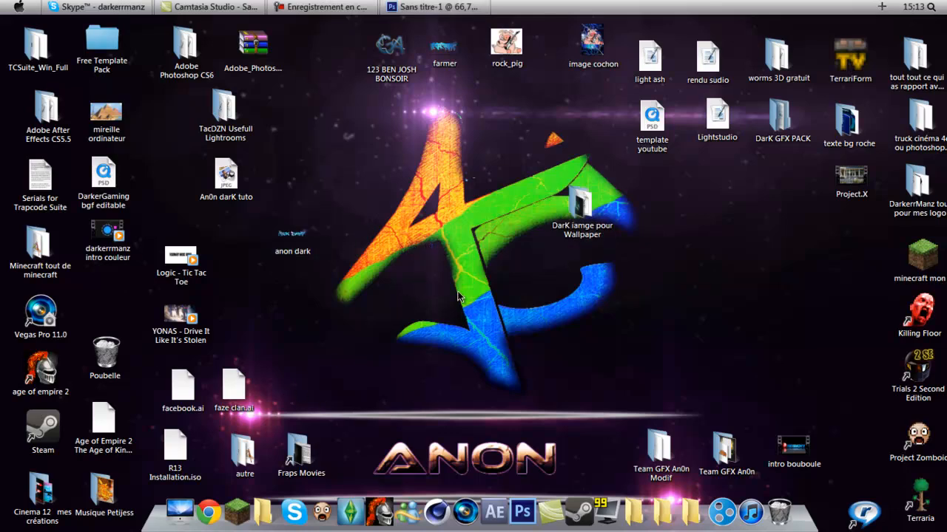
- Check the saved An0n darK tuto JPEG in the photo viewer and try to set it as the desktop background
double_click(226, 174)
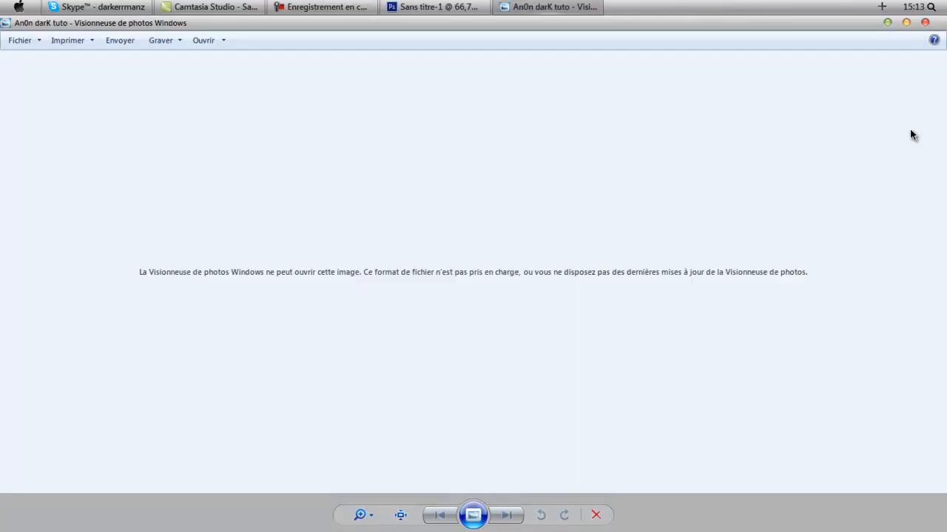
click(924, 22)
right_click(231, 157)
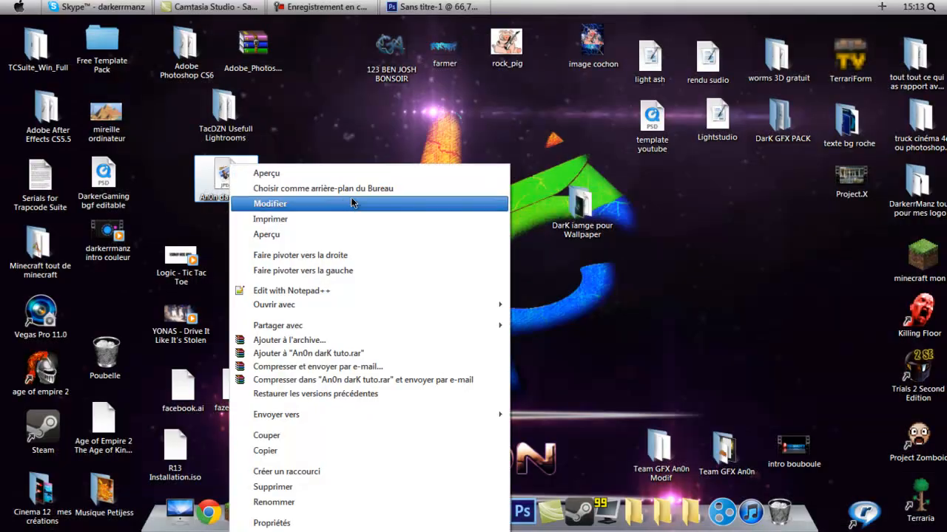
click(354, 190)
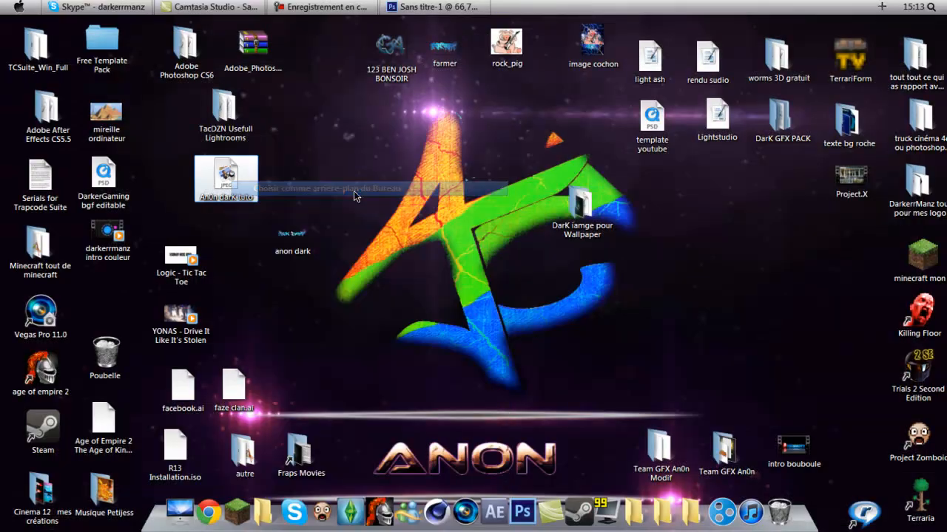
double_click(225, 174)
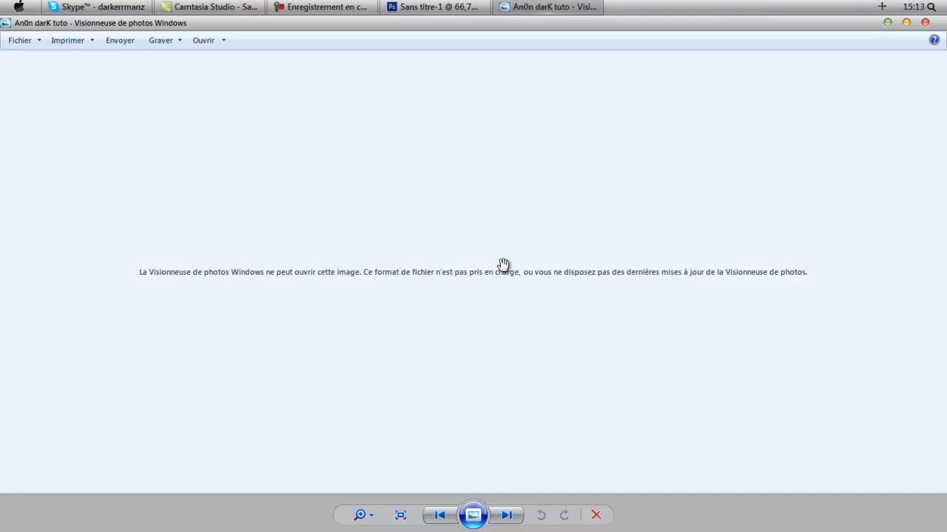
click(924, 23)
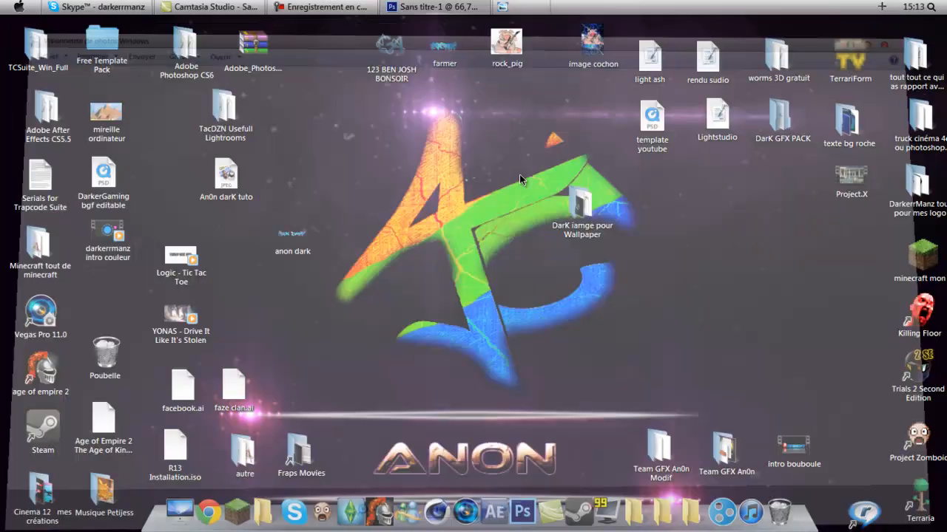
- Return to the wallpaper document in Photoshop and select the Calque 0 layer
click(436, 7)
click(45, 25)
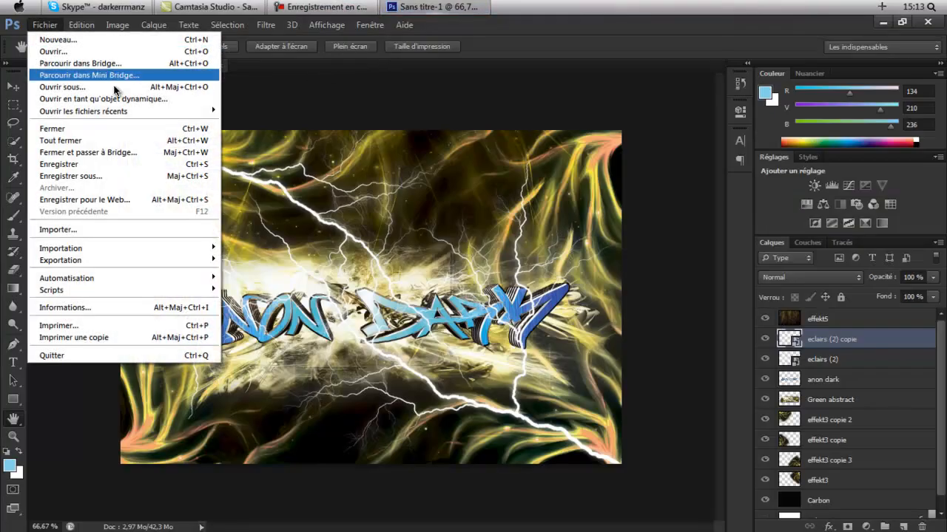
click(943, 427)
scroll(943, 480, down, 1)
click(850, 511)
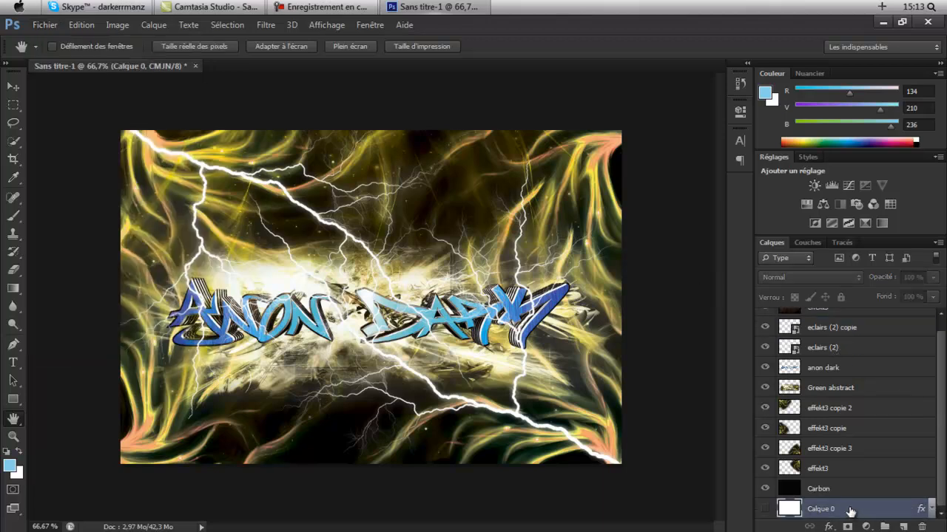
scroll(891, 484, up, 1)
scroll(871, 476, down, 1)
scroll(895, 368, up, 1)
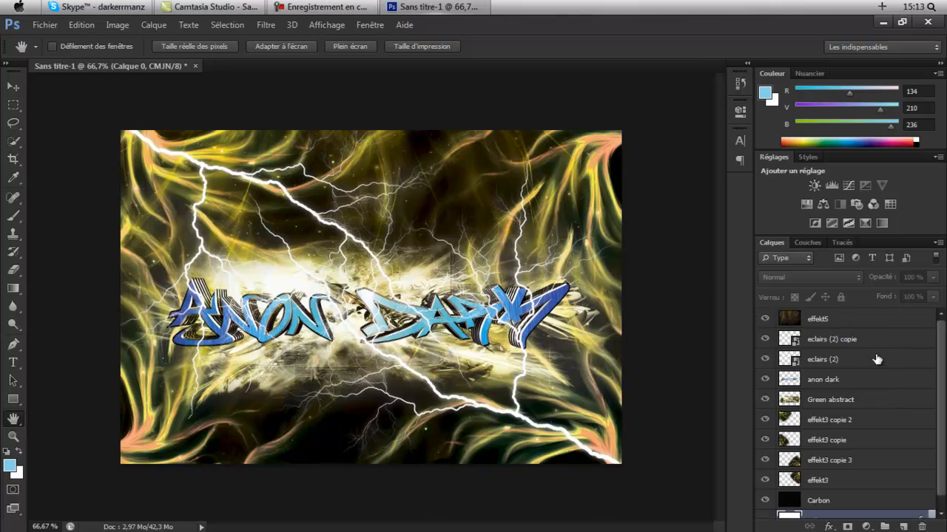
scroll(884, 385, down, 1)
click(904, 526)
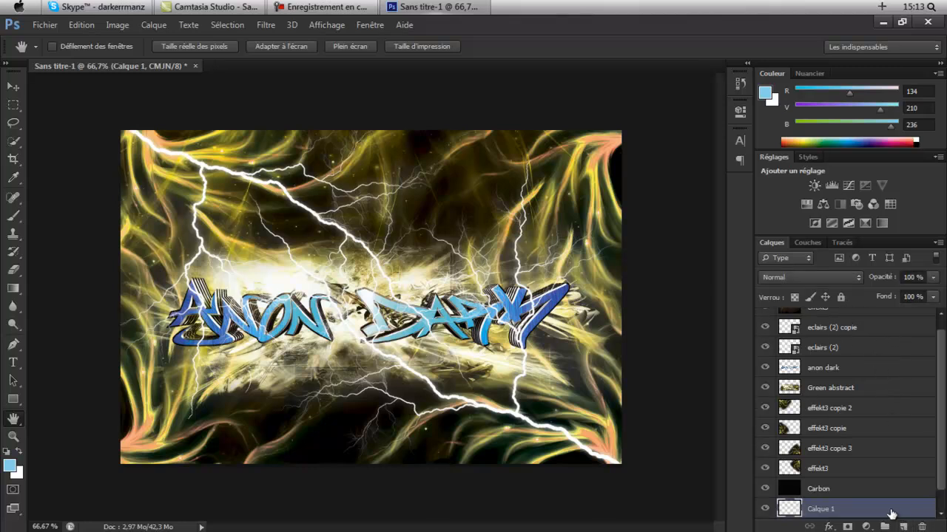
scroll(899, 507, down, 1)
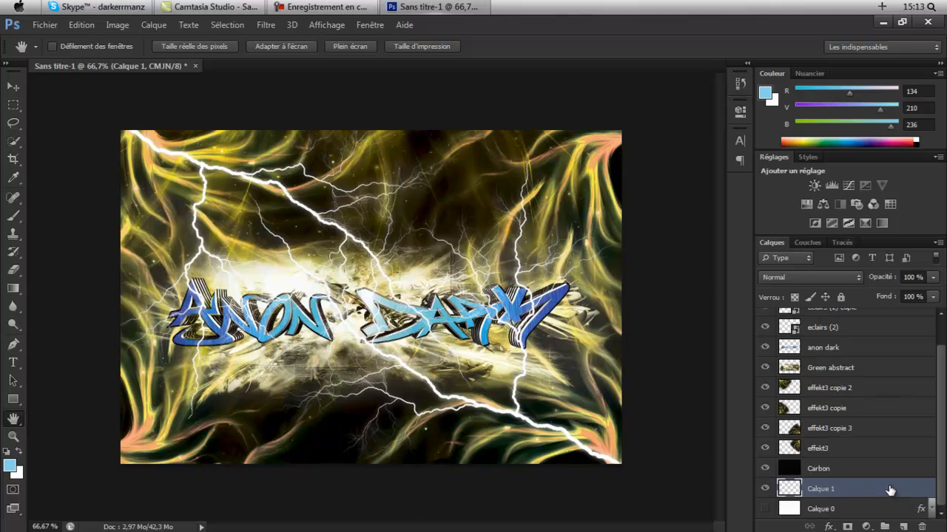
key(Delete)
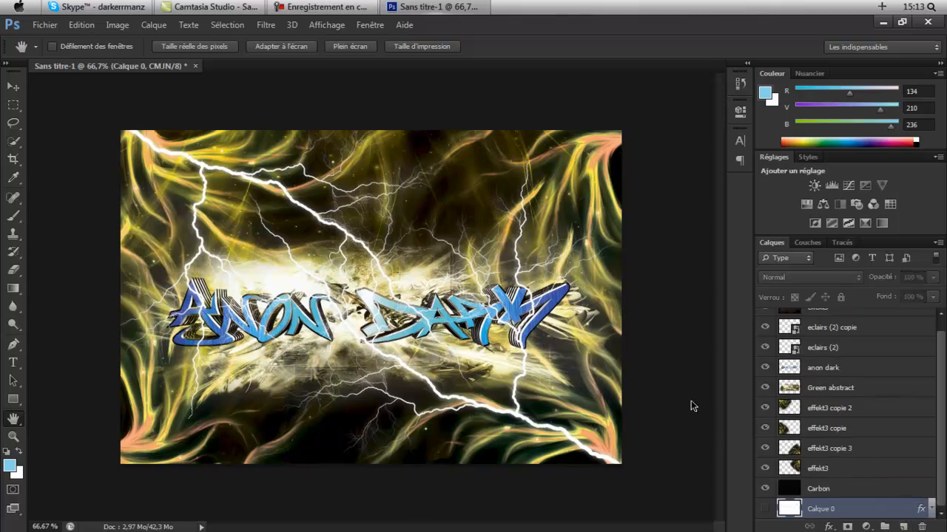
scroll(877, 419, up, 1)
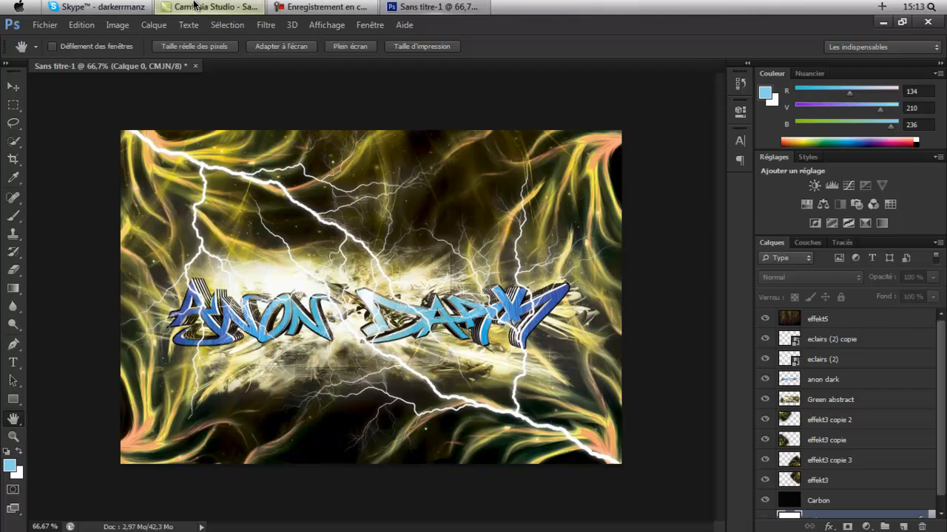
- Save the wallpaper again as a JPEG, replacing the existing An0n darK tuto file on the desktop
click(44, 25)
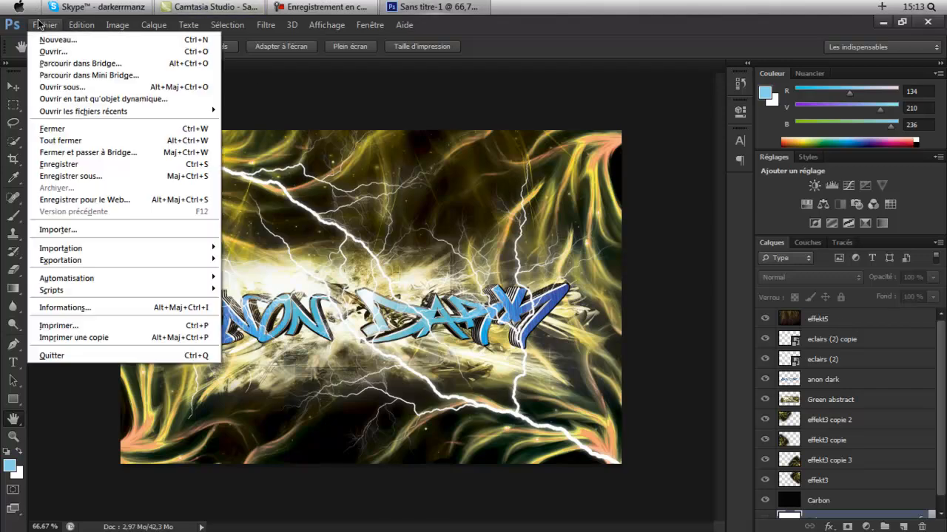
click(87, 176)
click(542, 357)
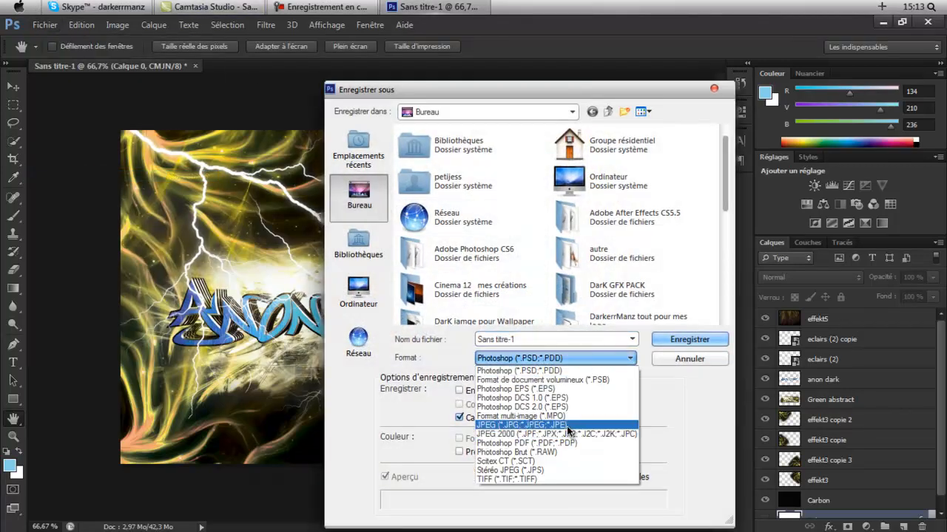
click(566, 428)
scroll(592, 311, down, 5)
click(614, 272)
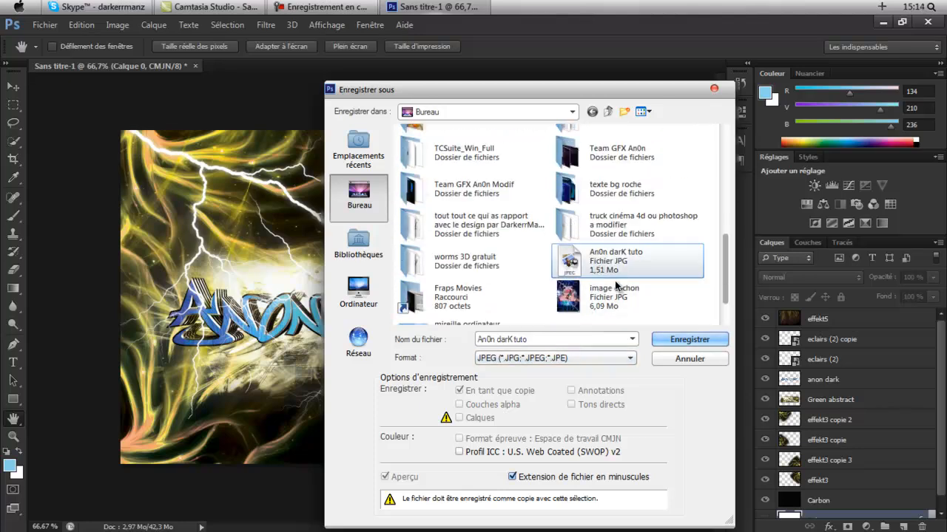
click(664, 336)
click(393, 224)
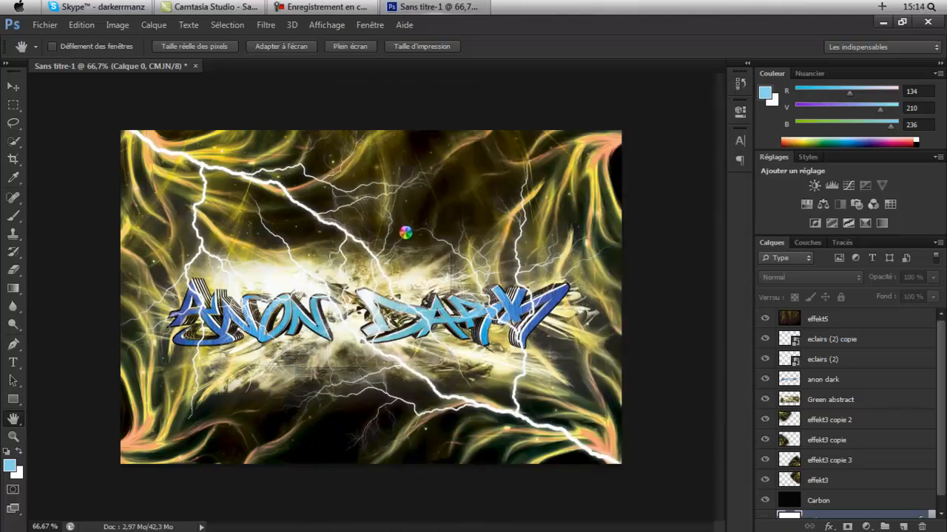
click(555, 127)
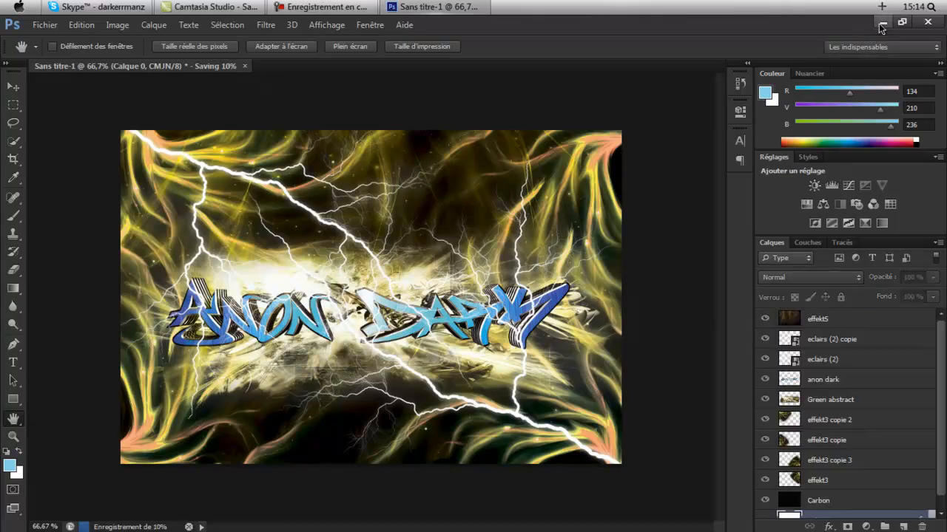
- Minimize Photoshop and rearrange the An0n darK tuto and anon dark icons on the desktop
click(882, 24)
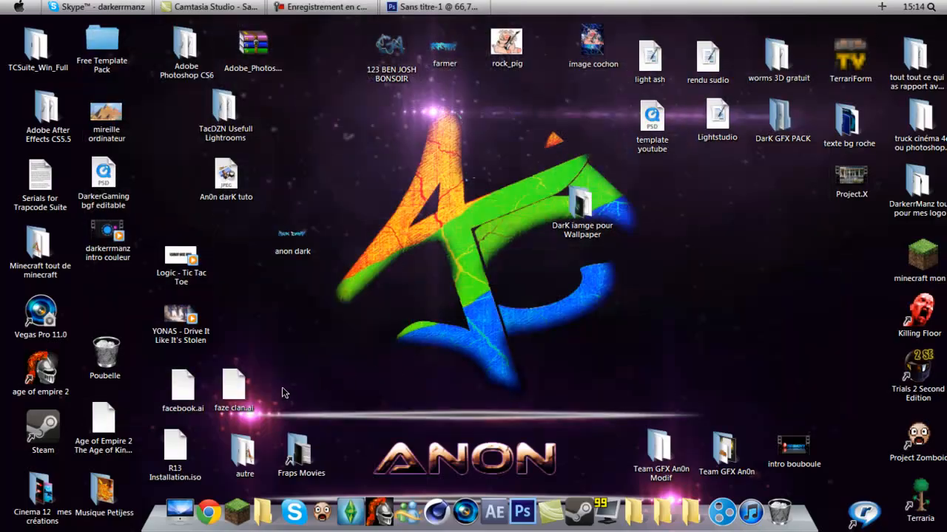
drag(226, 177, 272, 180)
drag(308, 244, 267, 244)
- Save the Photoshop wallpaper to the desktop as a JPEG named Sans titre-1 at quality 12 in the progressive optimized format
click(435, 7)
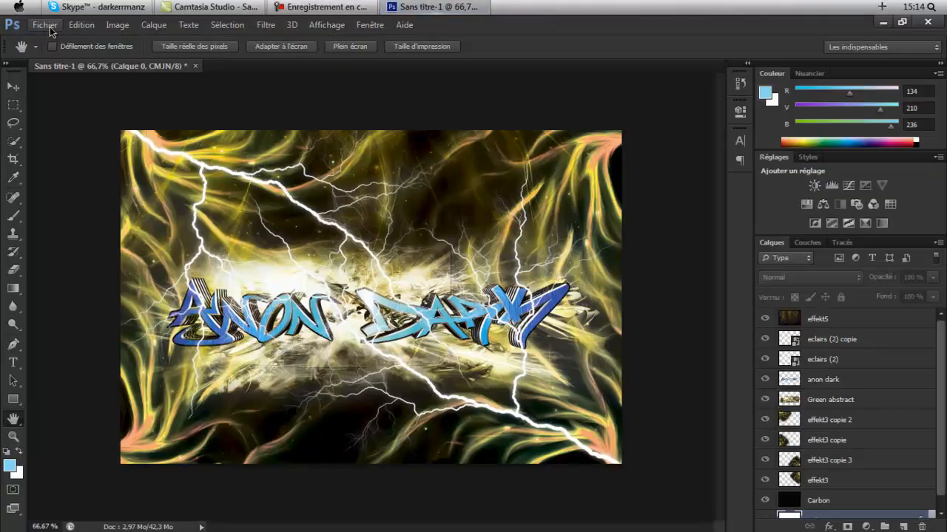
click(45, 25)
click(185, 167)
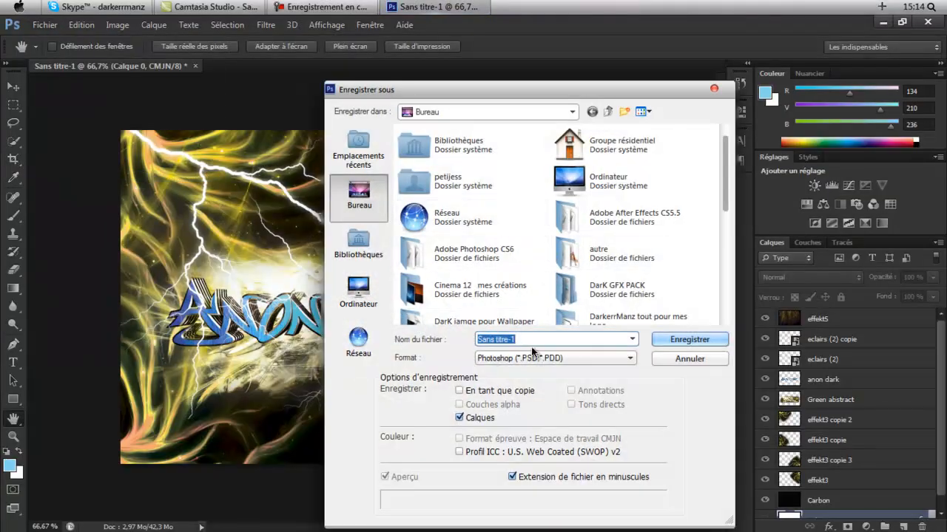
click(590, 360)
click(571, 420)
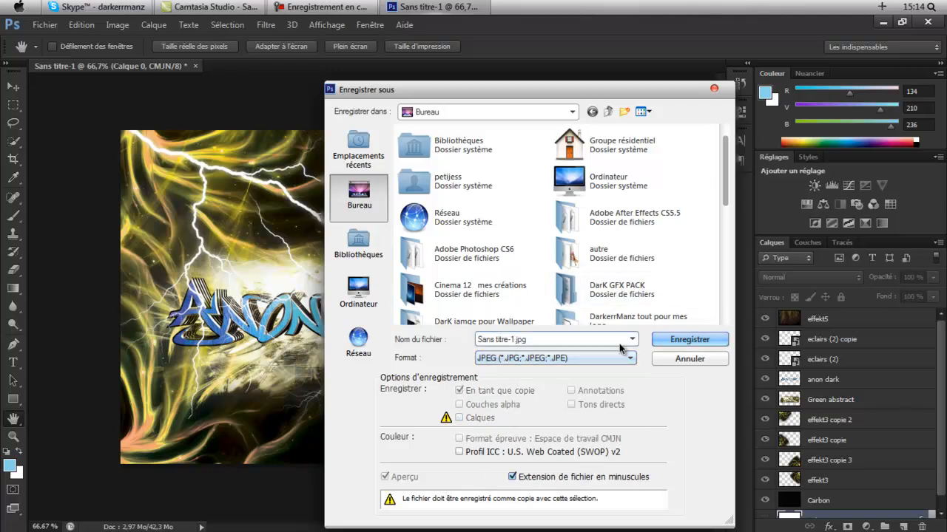
click(668, 339)
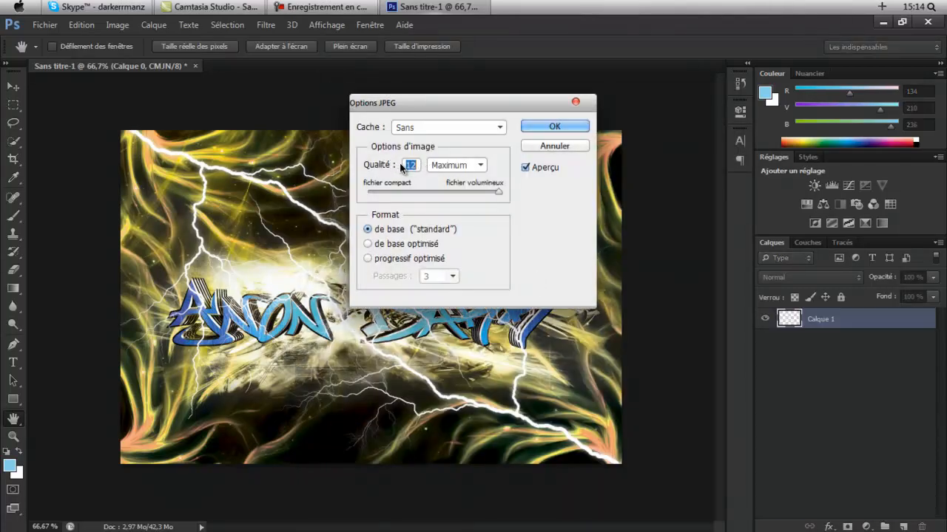
click(391, 259)
click(549, 128)
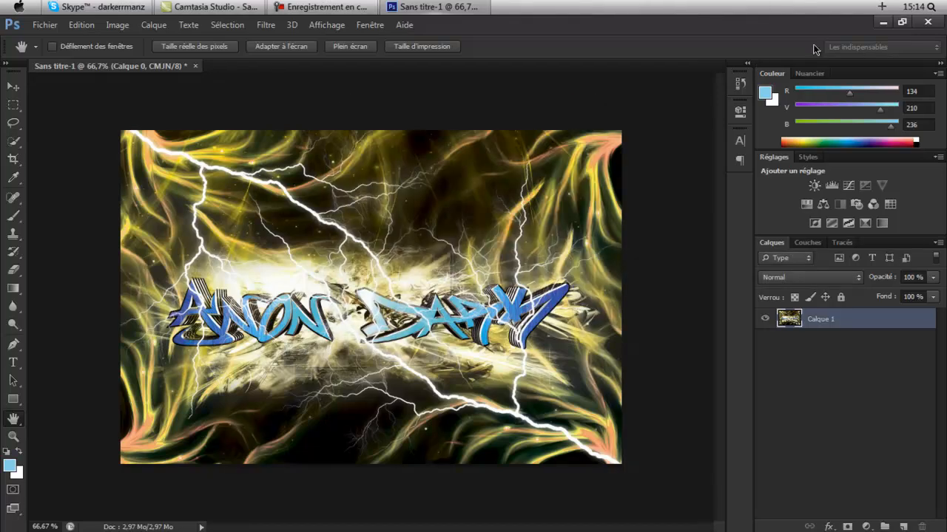
- Minimize Photoshop to the desktop and move the Sans titre-1 icon slightly away from its neighbours
click(883, 23)
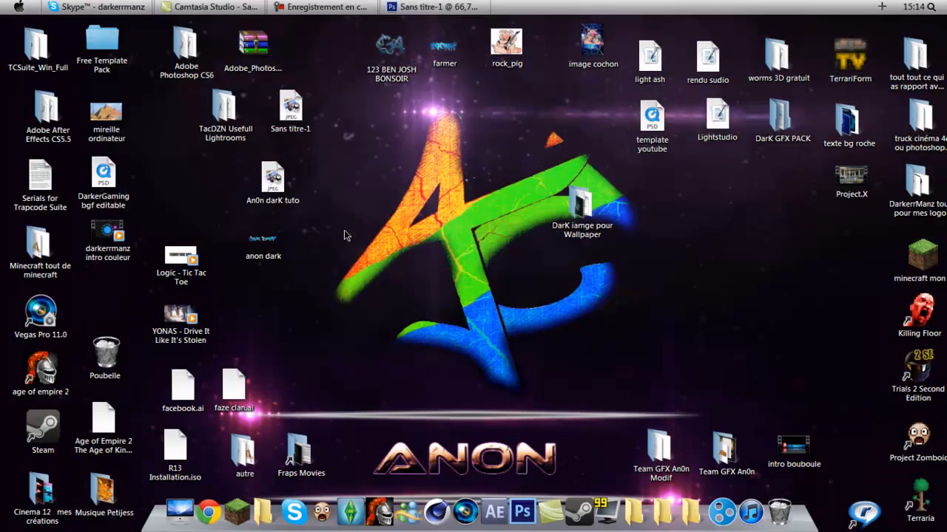
drag(291, 110, 309, 124)
click(429, 6)
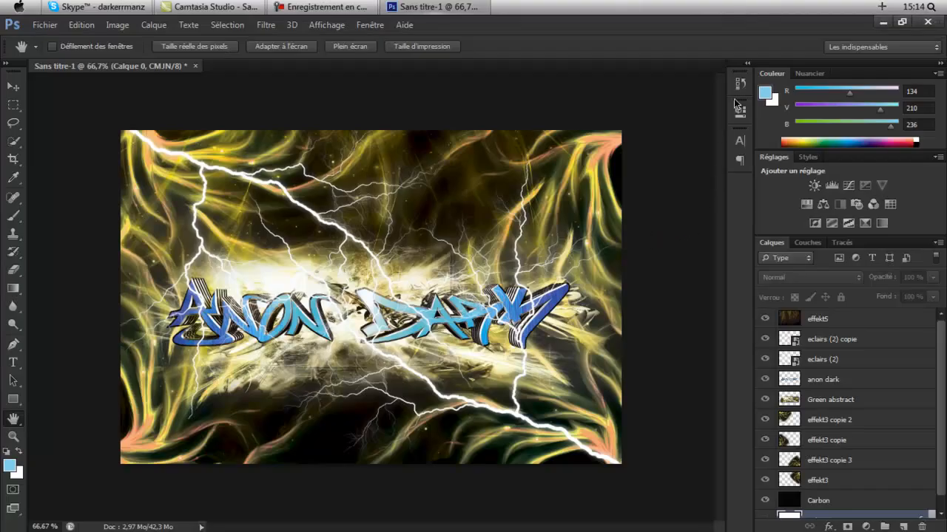
click(877, 22)
- Open the Team GFX An0n folder, browse its images and close it
double_click(723, 451)
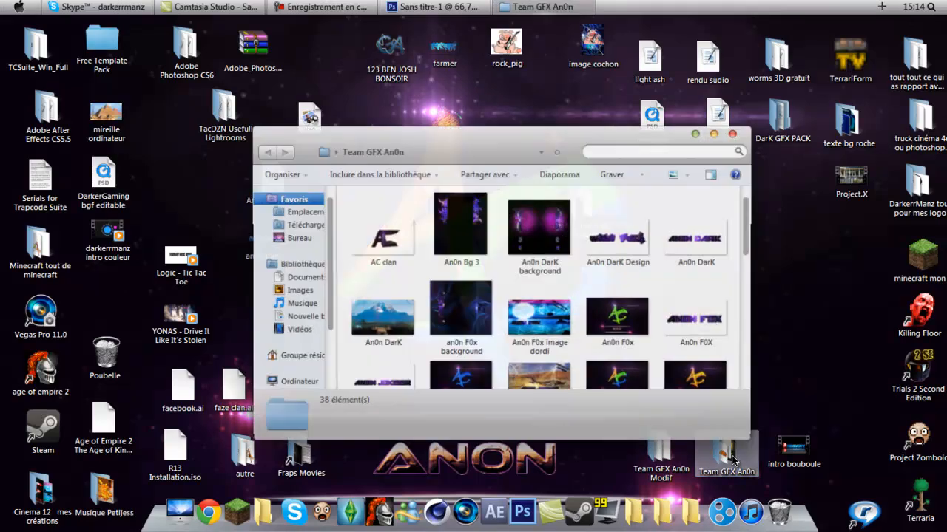
scroll(566, 267, down, 1)
scroll(566, 267, down, 5)
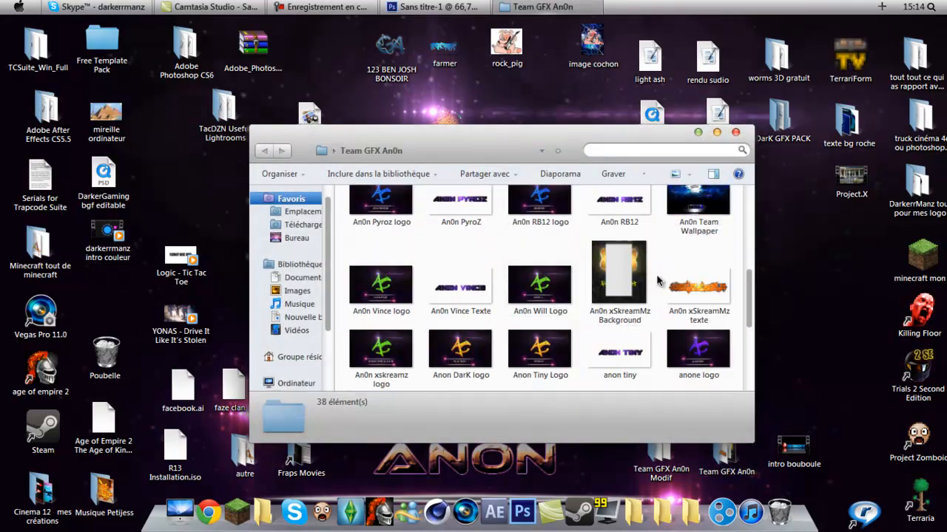
scroll(479, 309, up, 6)
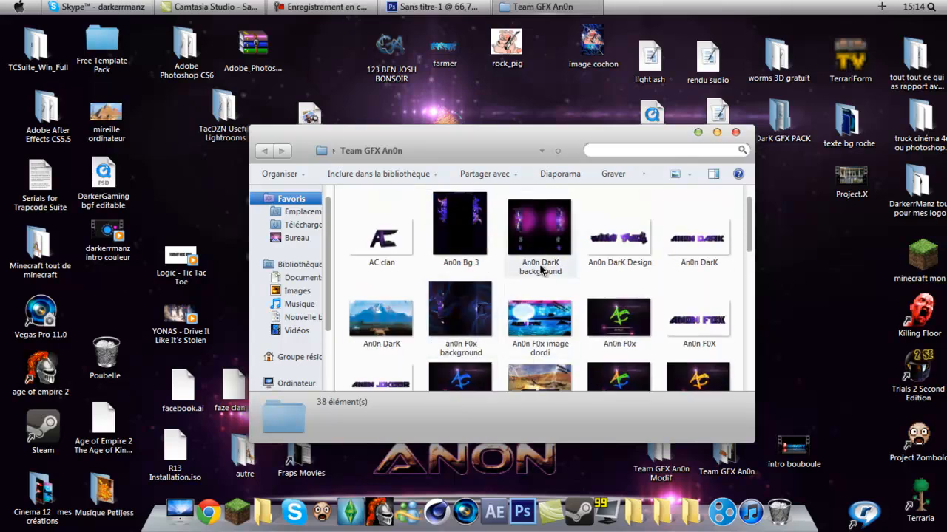
scroll(555, 257, down, 2)
click(736, 132)
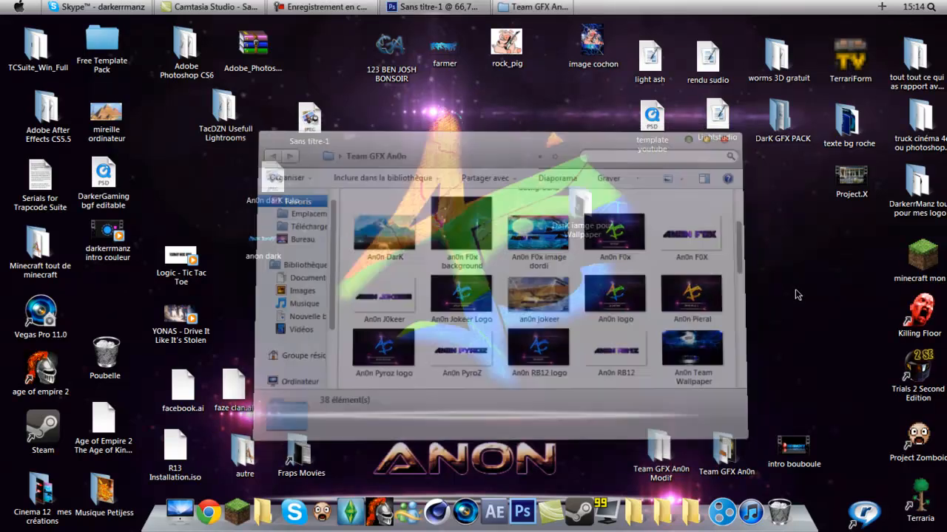
- Open the Team GFX An0n Modif folder and examine both sides of the Anon Bg image up close in the photo viewer
double_click(659, 447)
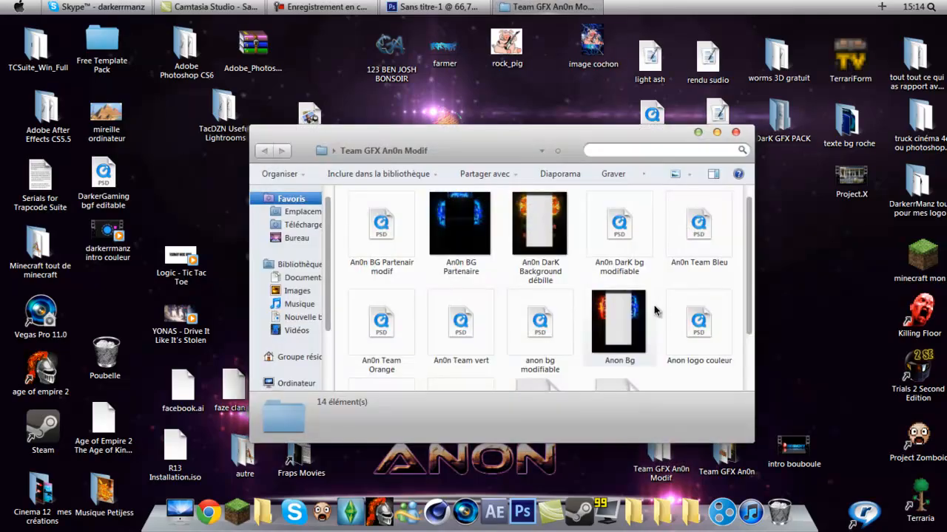
double_click(625, 326)
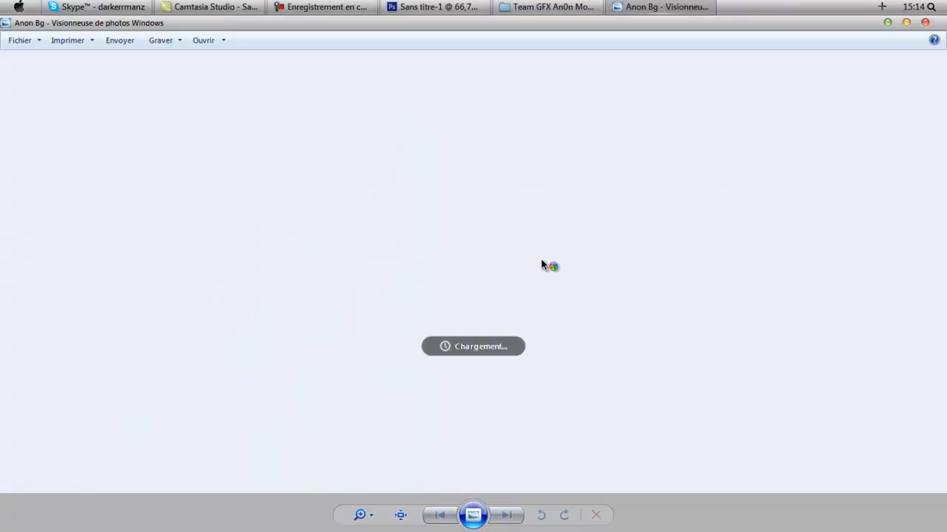
scroll(570, 350, up, 5)
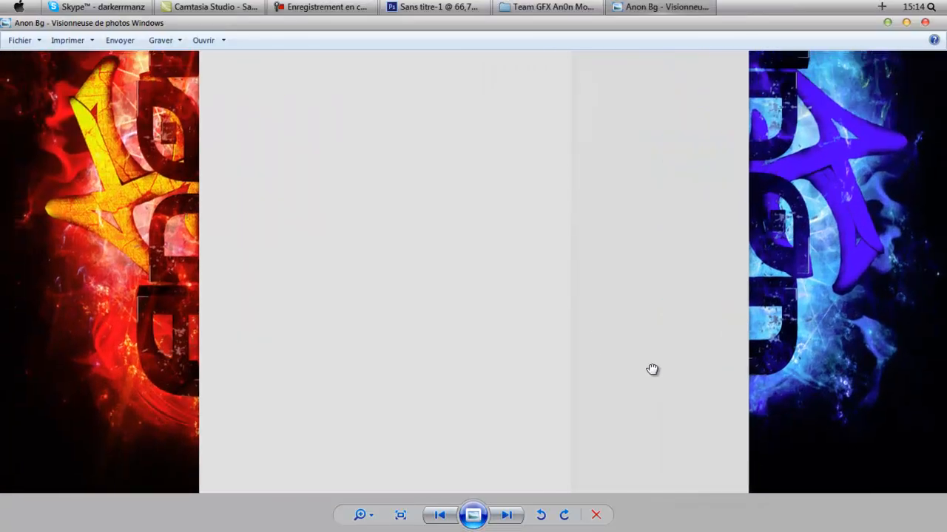
drag(670, 232, 675, 301)
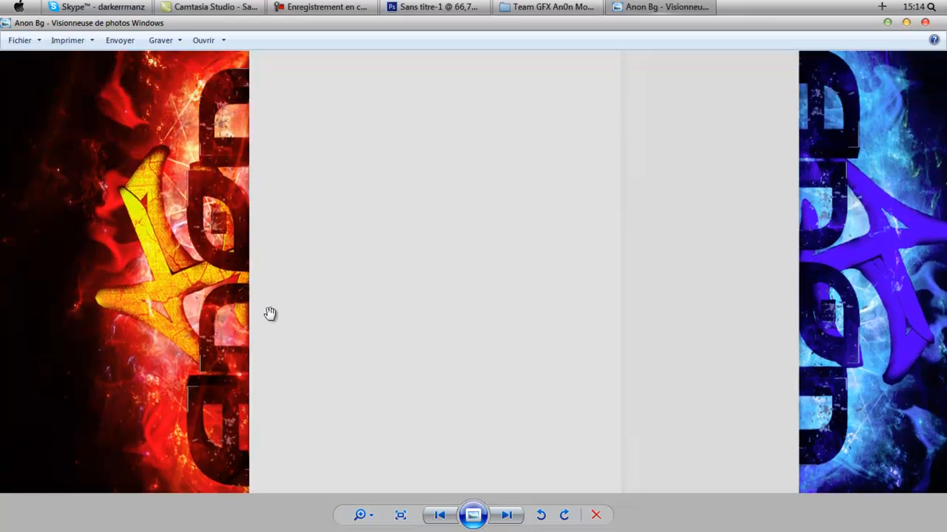
drag(219, 268, 283, 406)
drag(232, 267, 285, 264)
drag(469, 288, 361, 339)
drag(445, 383, 456, 258)
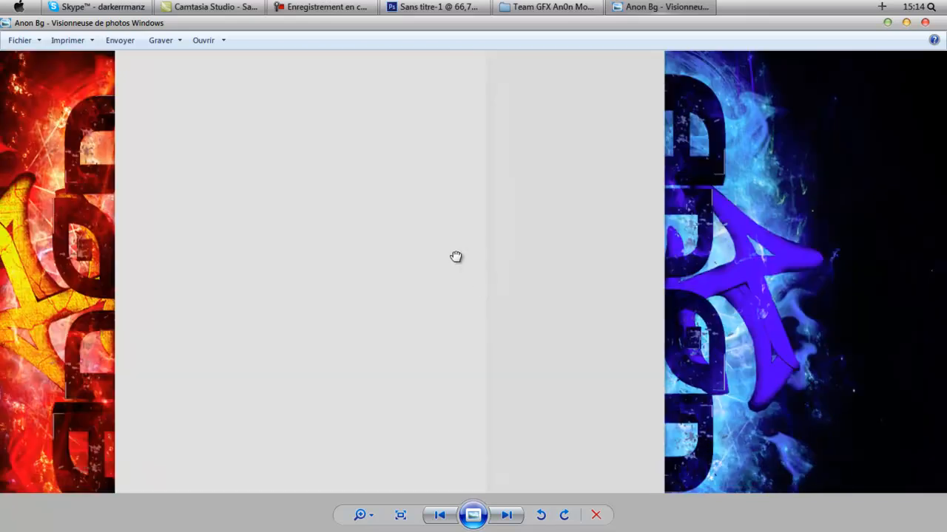
drag(484, 290, 508, 252)
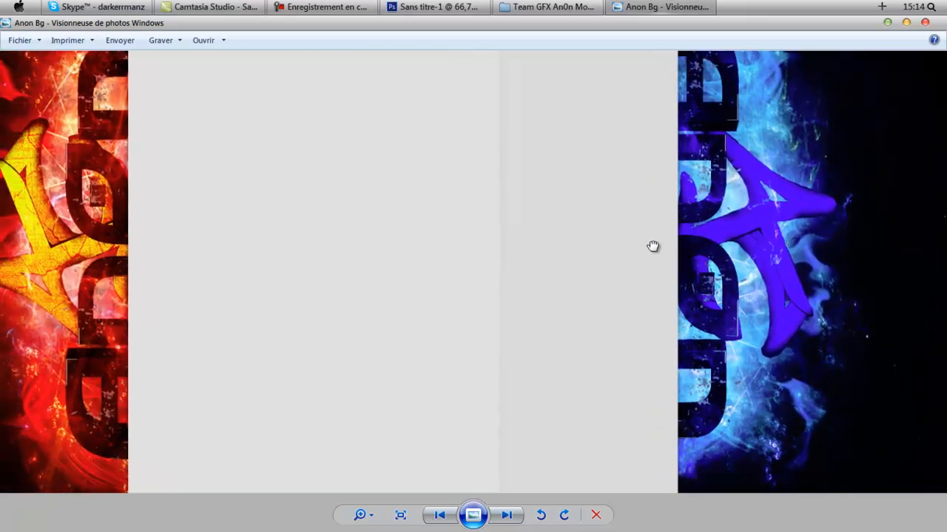
drag(653, 247, 691, 436)
scroll(652, 262, down, 5)
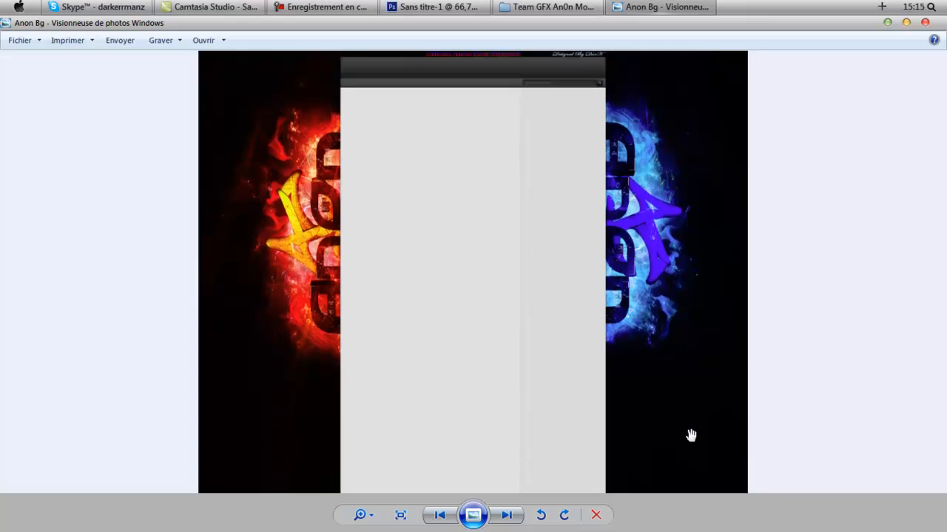
scroll(529, 268, down, 1)
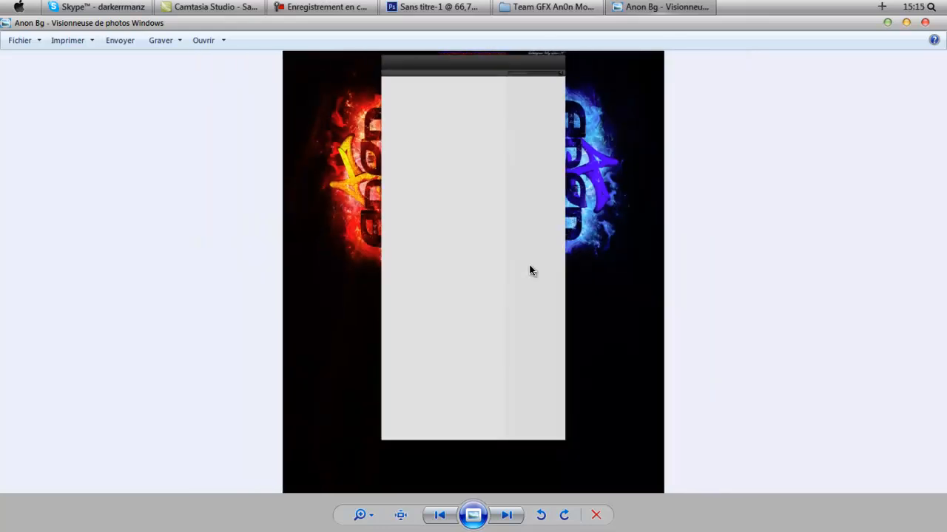
scroll(531, 266, up, 3)
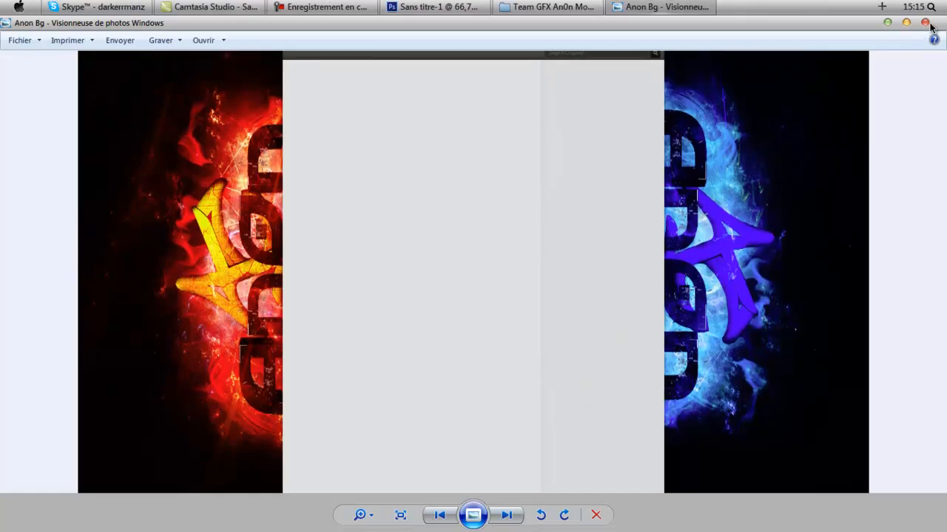
click(926, 23)
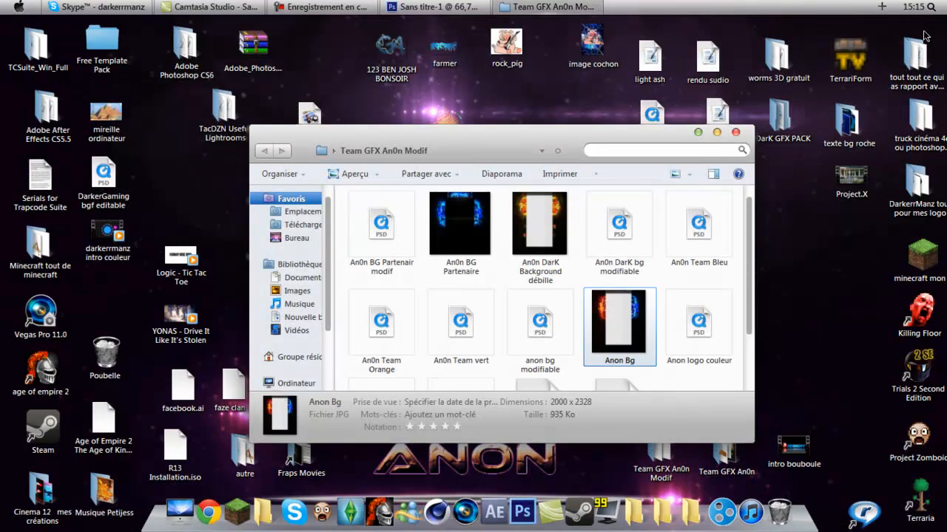